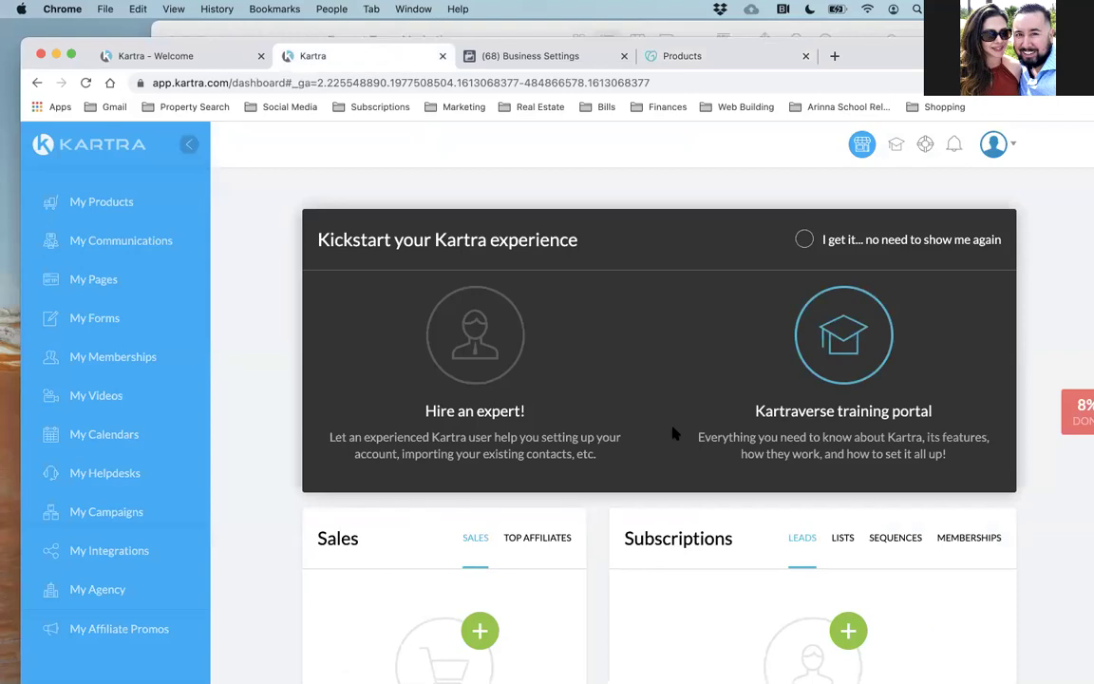
Start a new custom domain in the account settings using only the main domain, and enter staugustinenow.com as the domain.
left_click(989, 149)
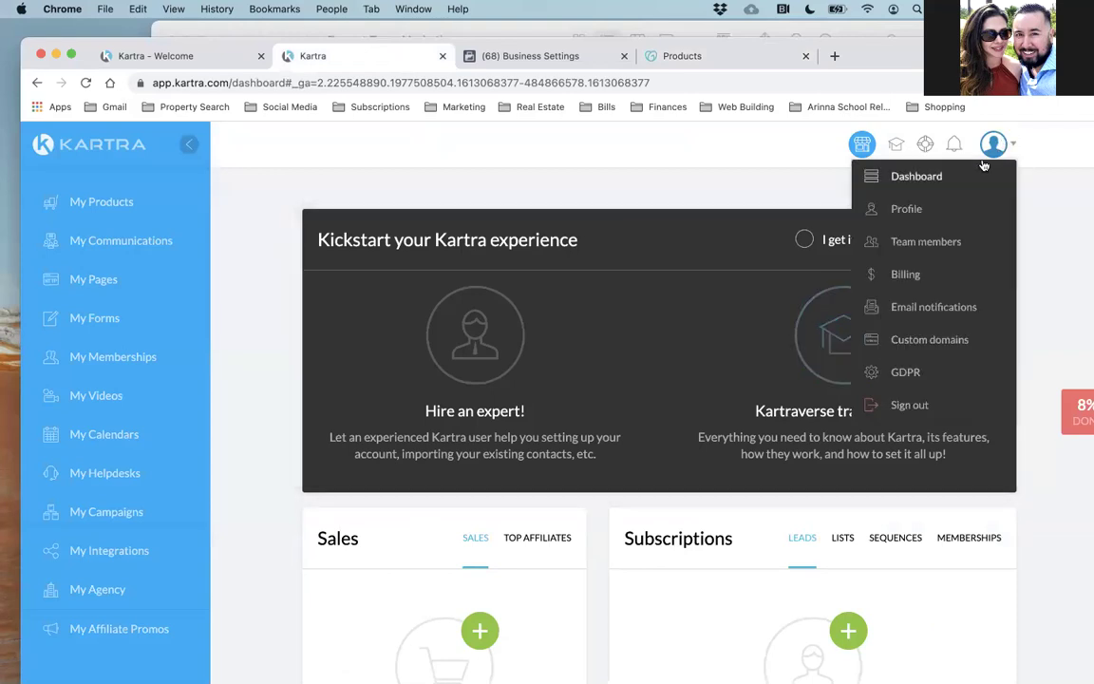
left_click(935, 344)
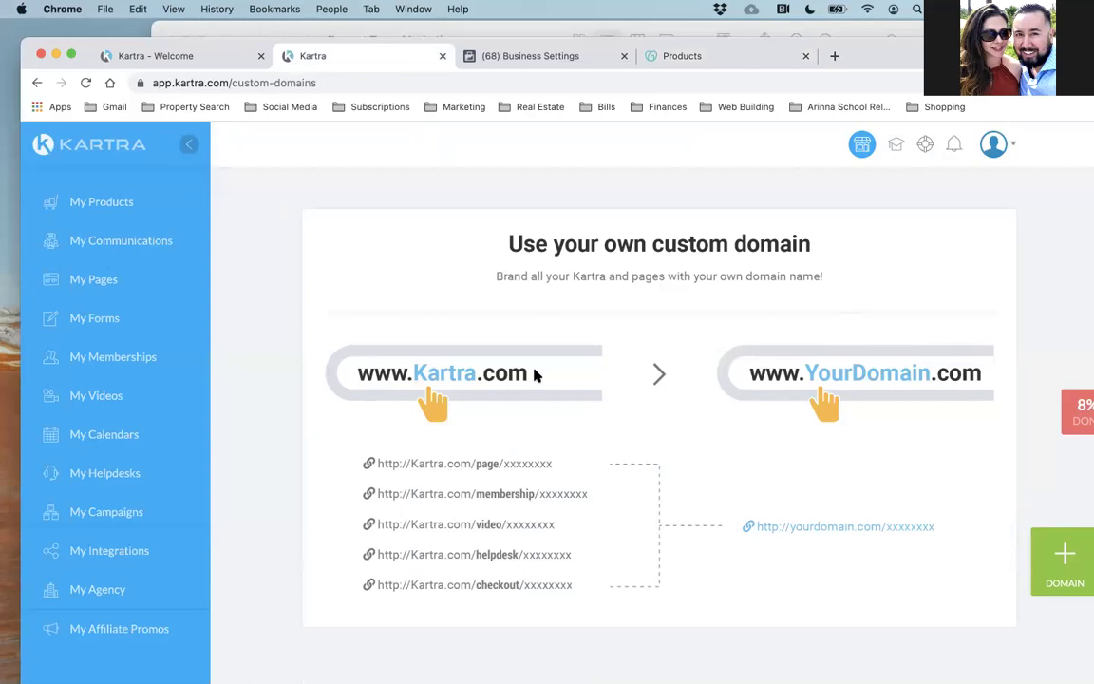
left_click(1071, 560)
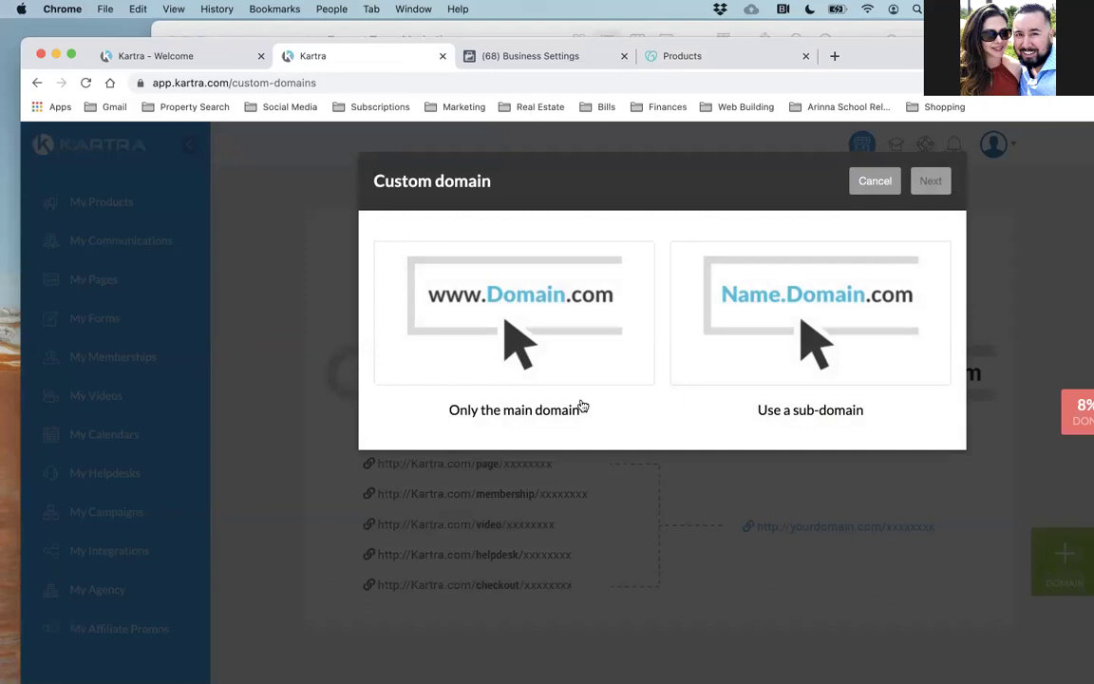
left_click(472, 296)
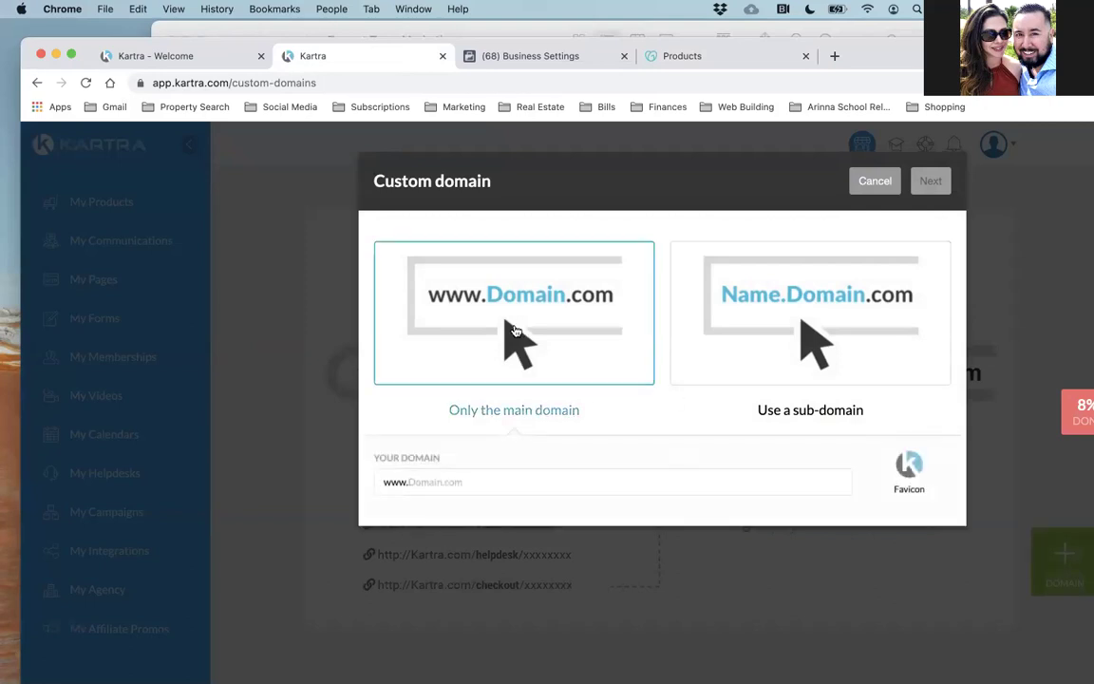
left_click(468, 488)
type("staugustinenow.com")
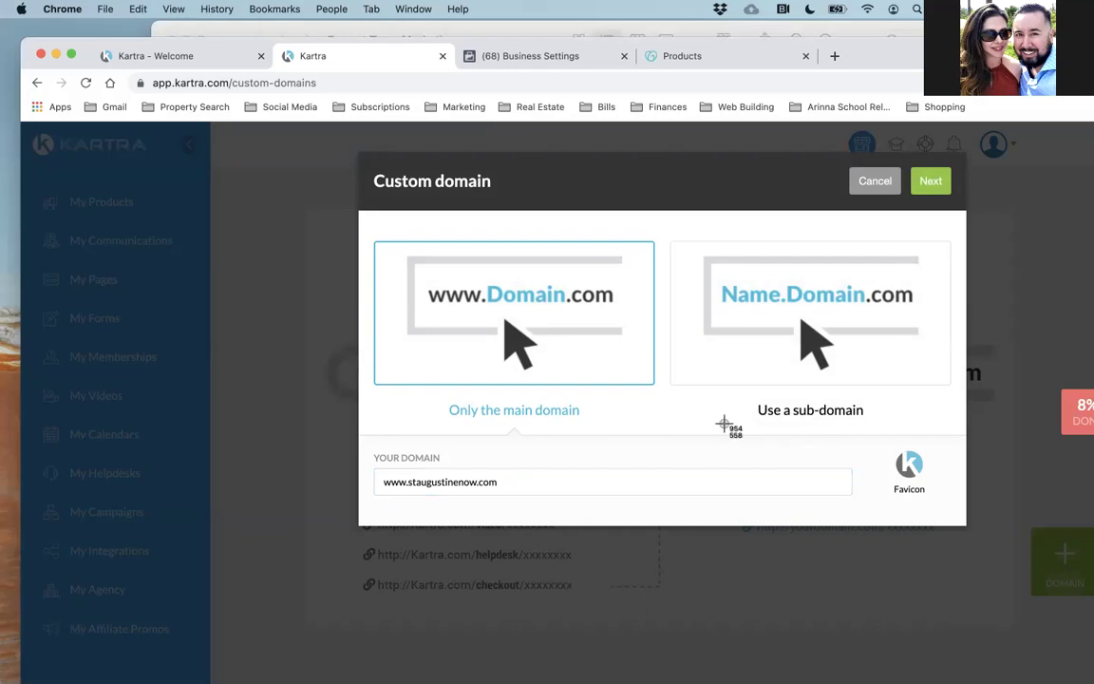
Capture a screenshot of the custom domain dialog with its favicon option and open it in Preview.
left_click_drag(211, 138, 988, 570)
left_click(1028, 601)
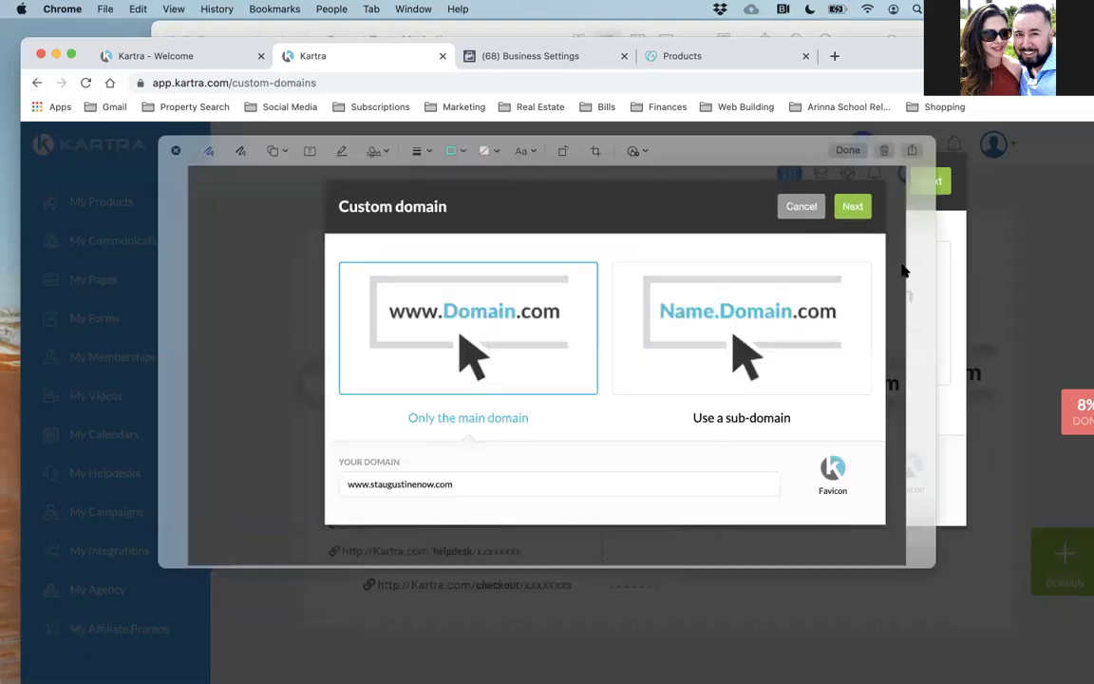
left_click(911, 152)
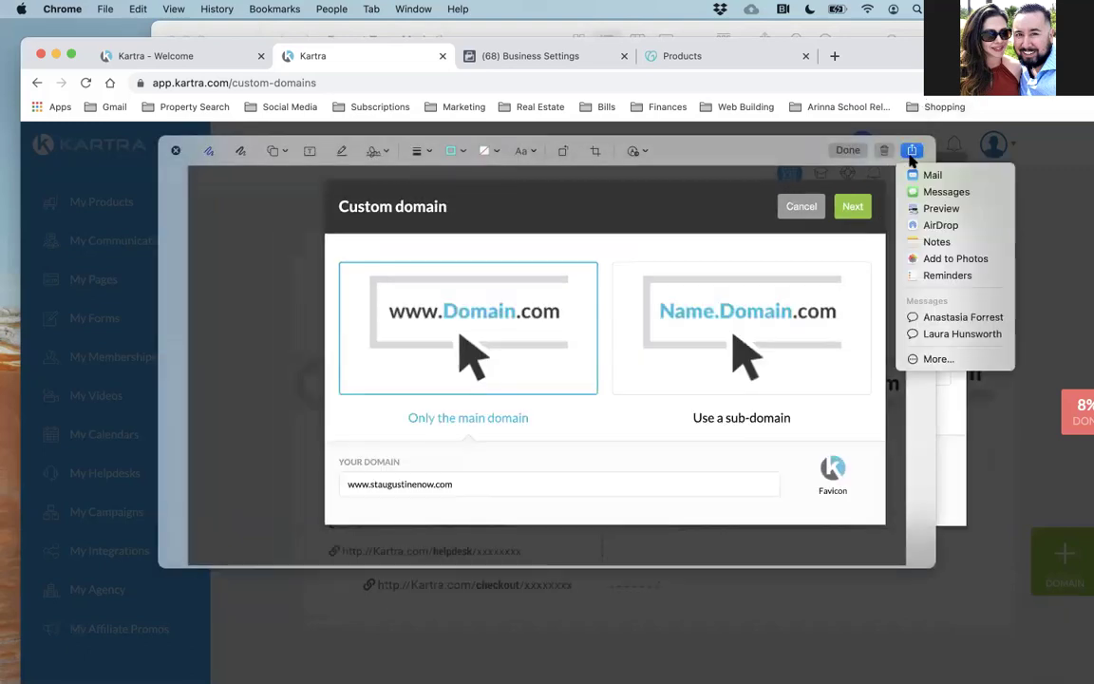
left_click(927, 209)
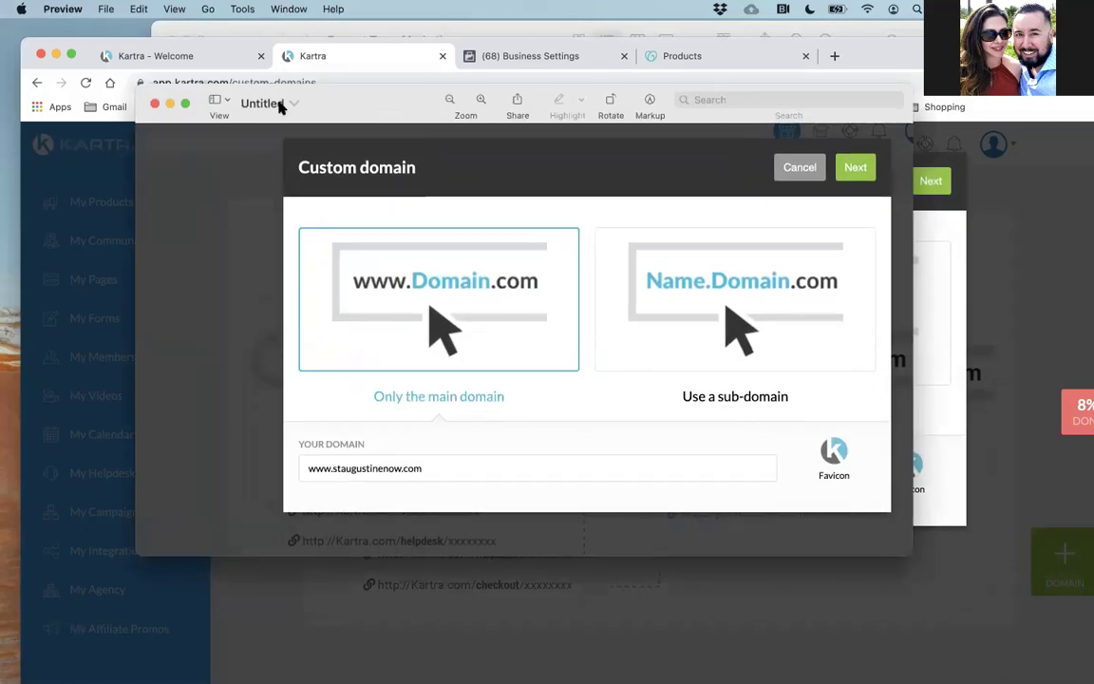
Name the screenshot Favicon Image, keep it on the Desktop, and close it.
double_click(278, 104)
left_click(142, 42)
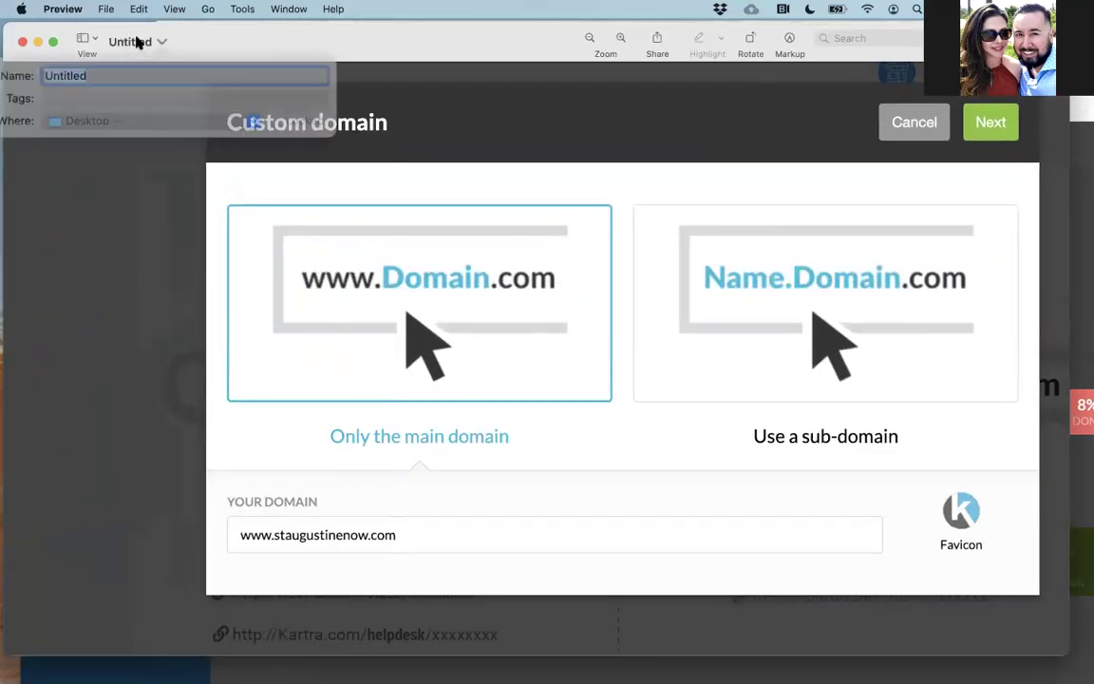
type("C")
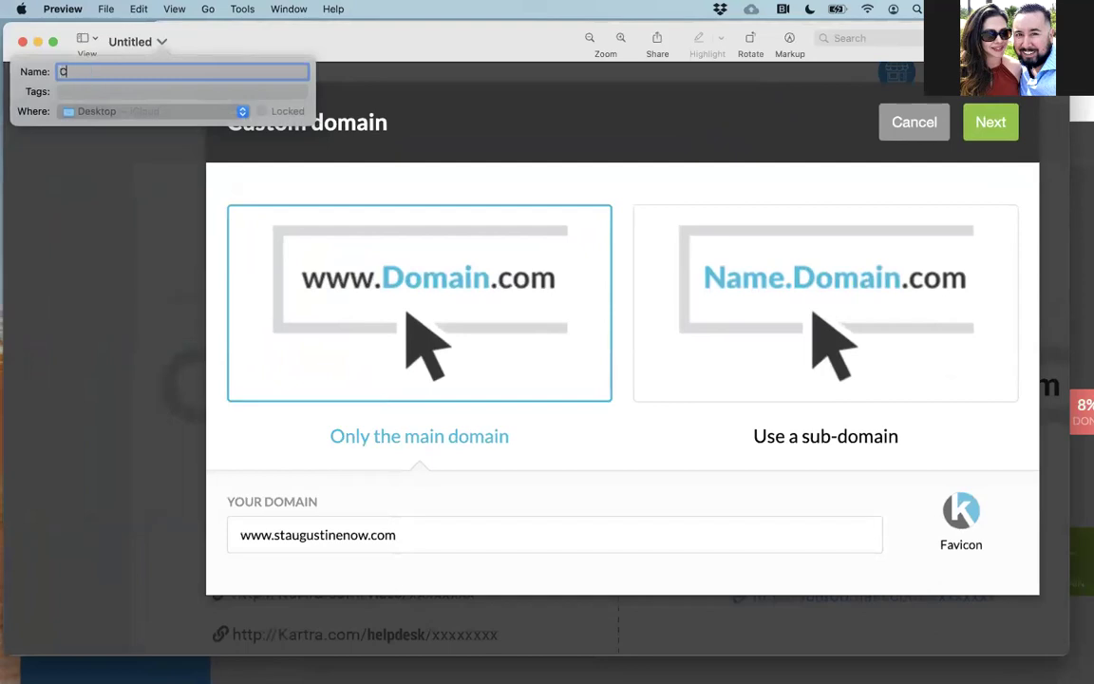
key("BackSpace")
type("Favicon Image")
key("Return")
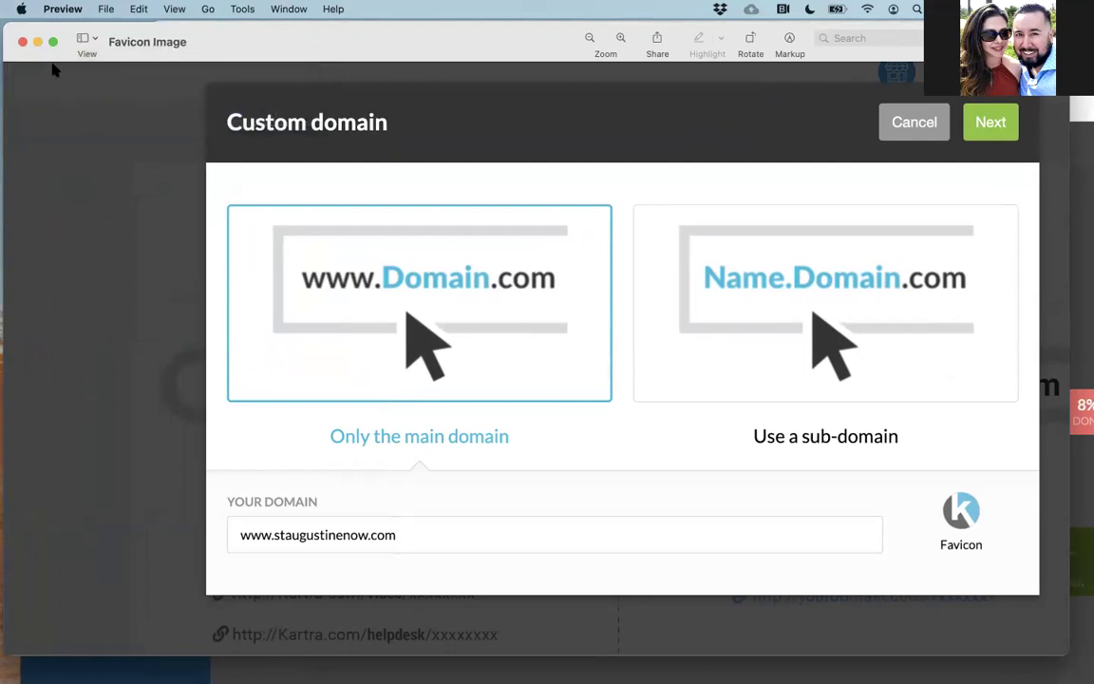
left_click(23, 43)
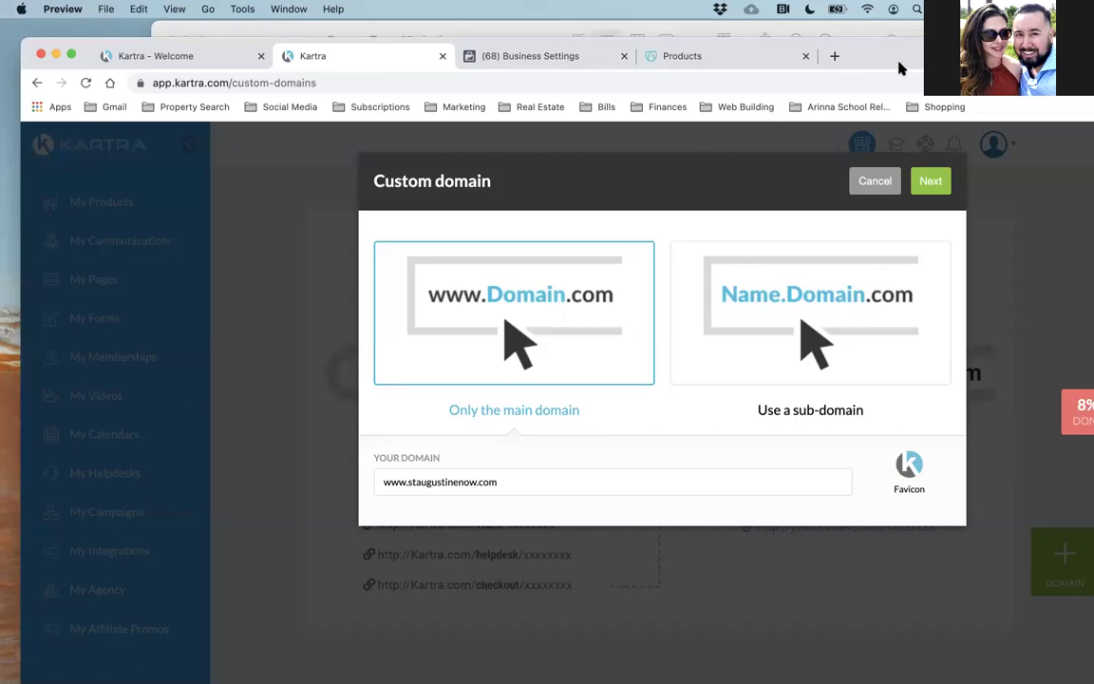
Move the browser aside and view the logo files GOLD.png and forrestblack.png from the FORREST TEAM LOGO 2021 folder.
left_click(766, 192)
left_click(264, 93)
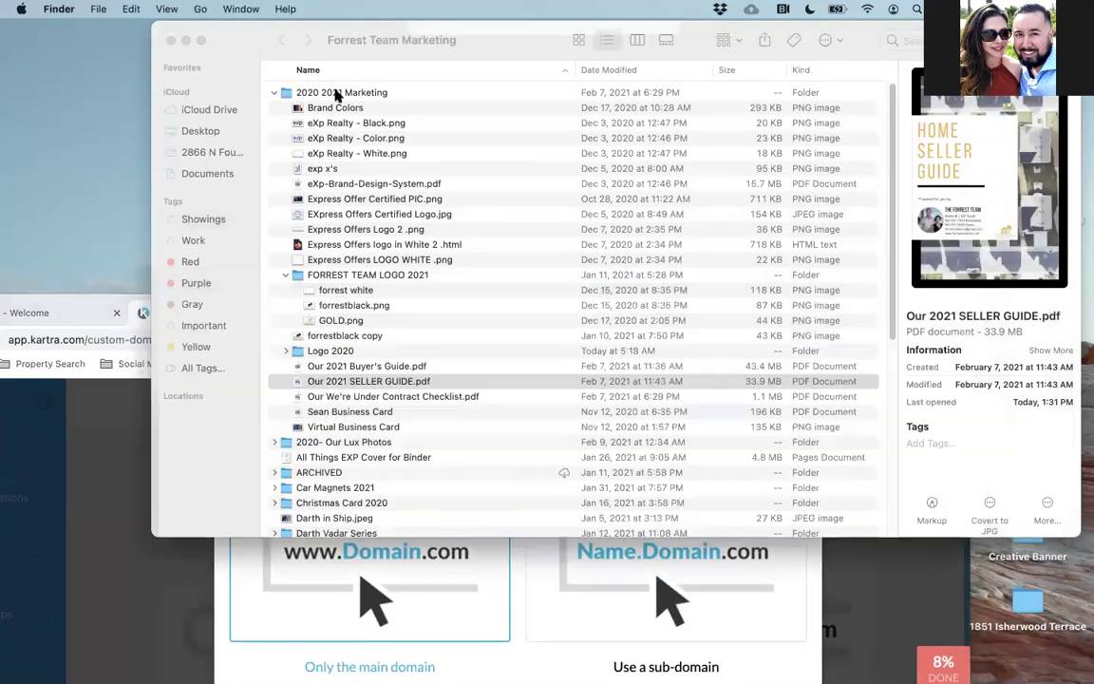
double_click(347, 321)
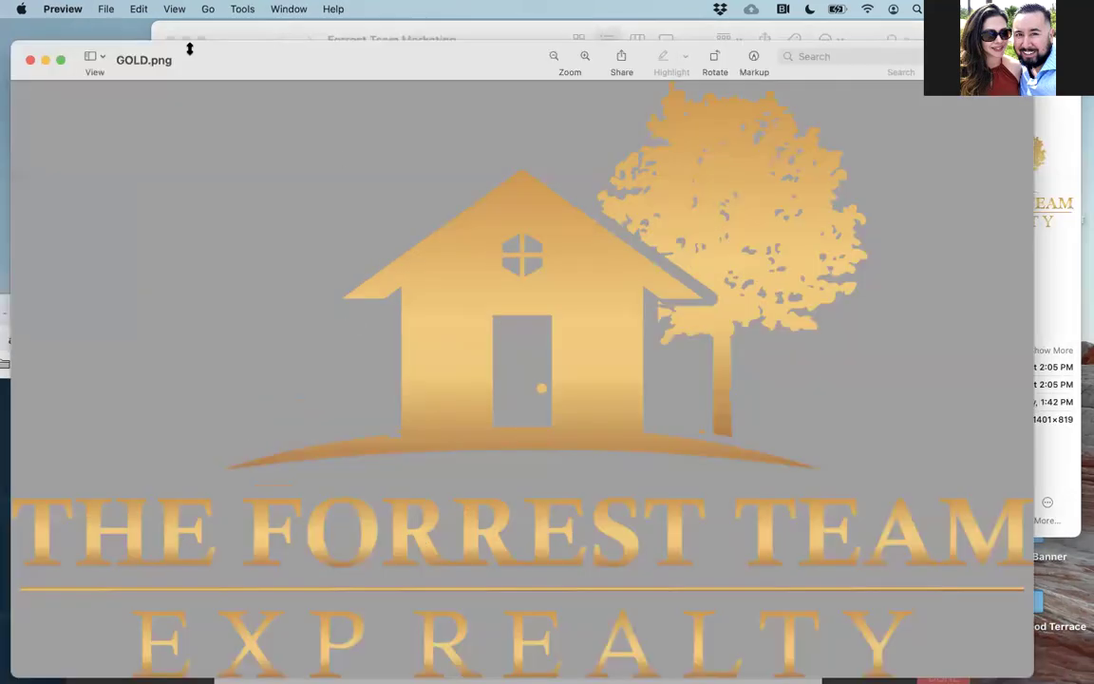
left_click(31, 61)
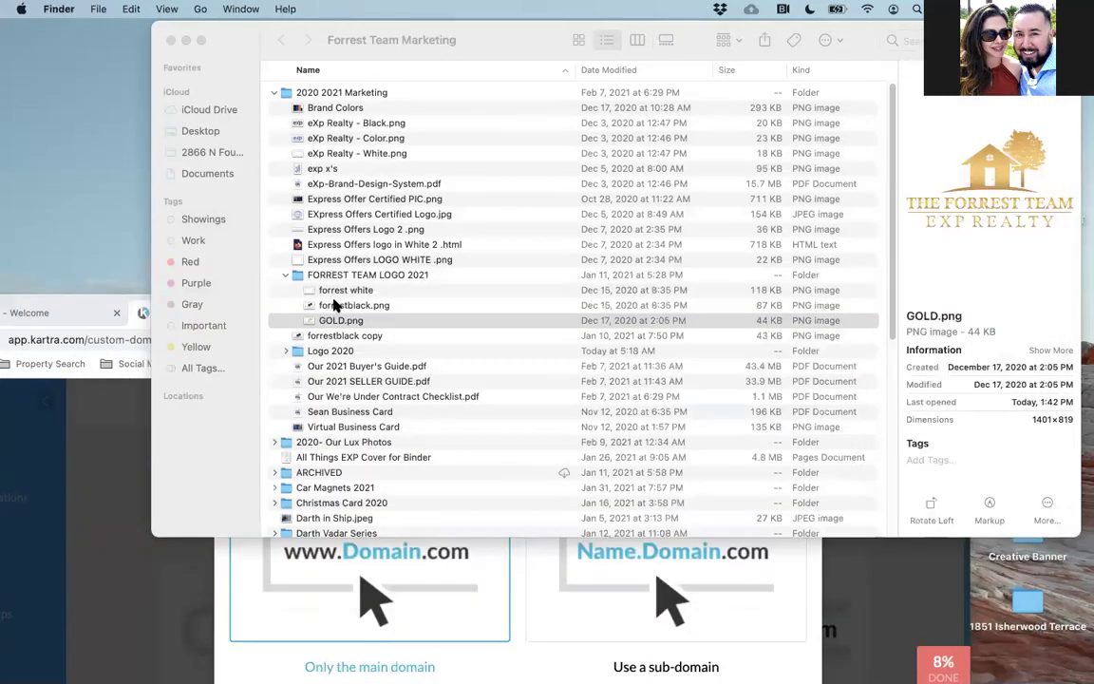
double_click(275, 305)
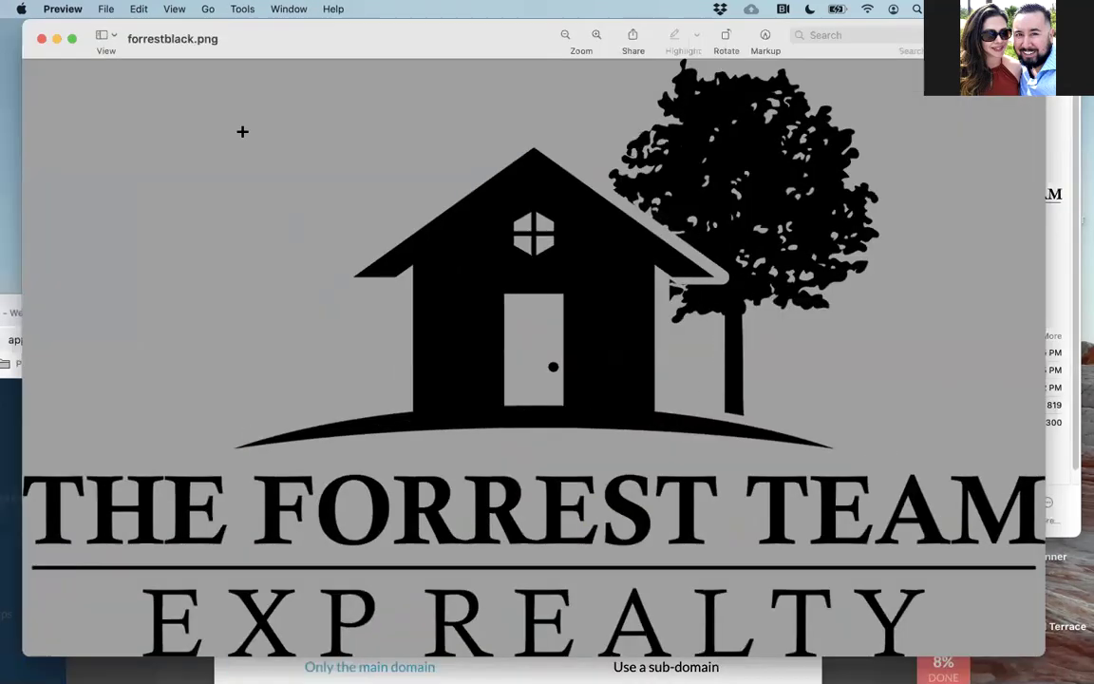
left_click(40, 39)
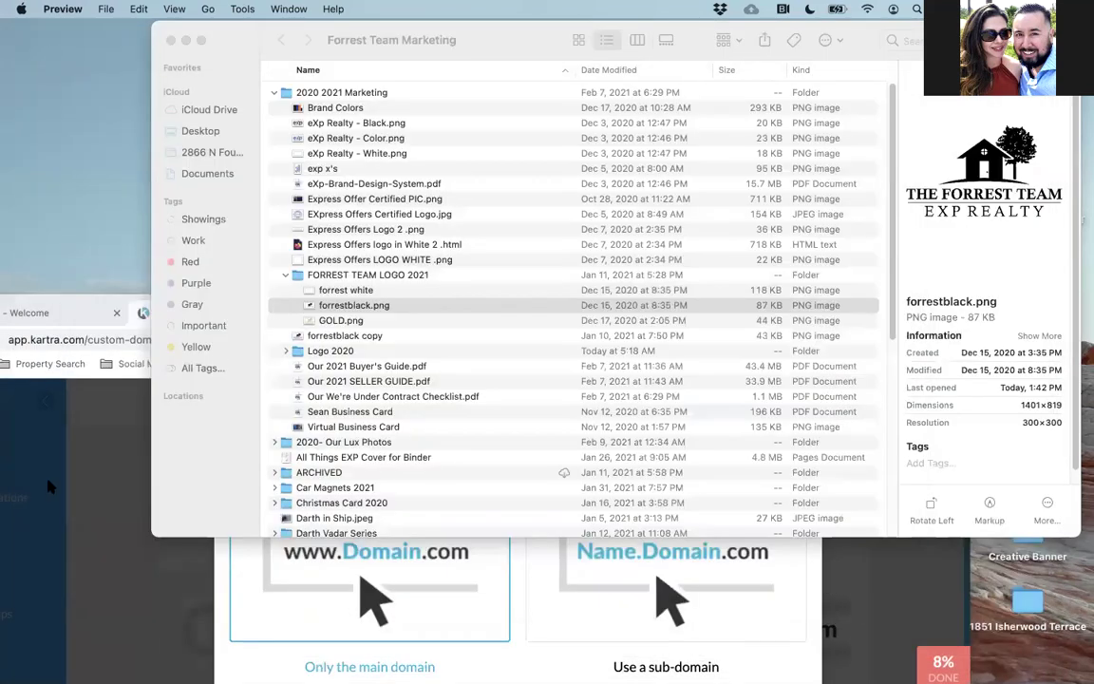
Return to the browser, start choosing a favicon image, and browse to the 2020 2021 Marketing folder inside Forrest Team Marketing.
left_click(56, 434)
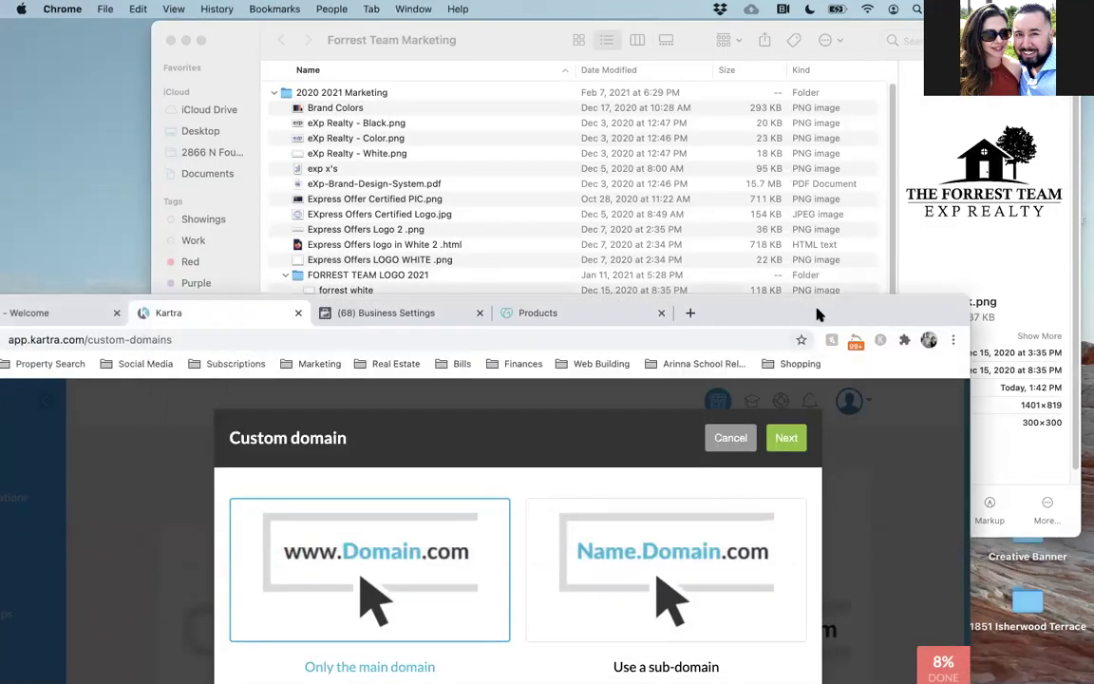
left_click_drag(734, 281, 848, 263)
left_click_drag(965, 95, 961, 43)
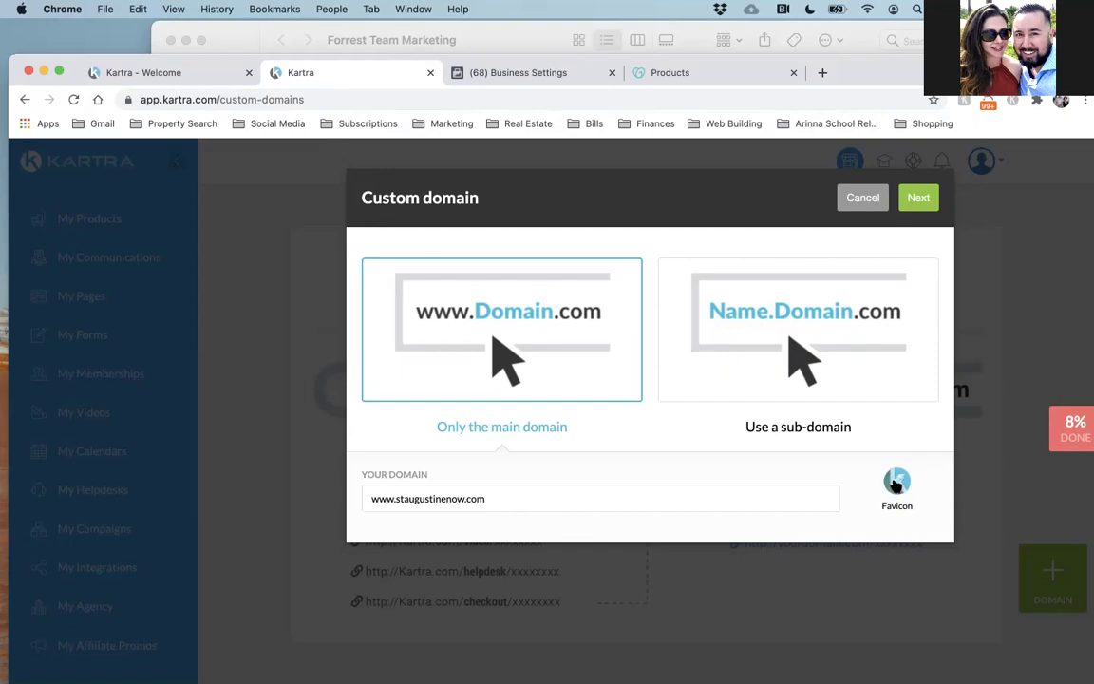
left_click(895, 484)
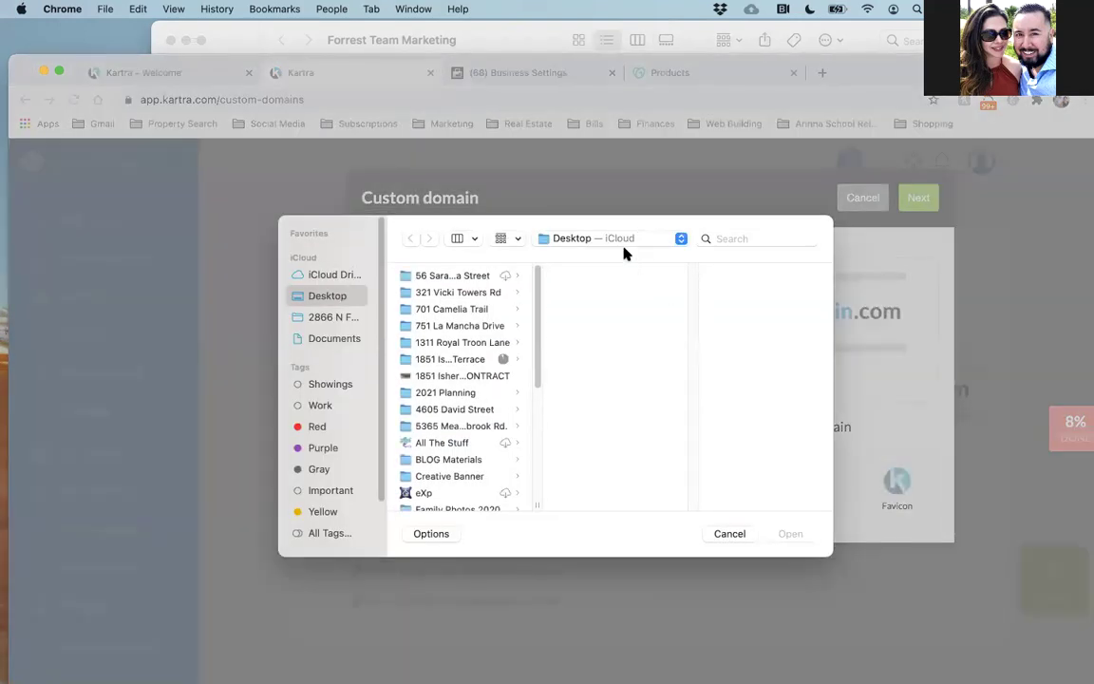
scroll(464, 455, "down", 2)
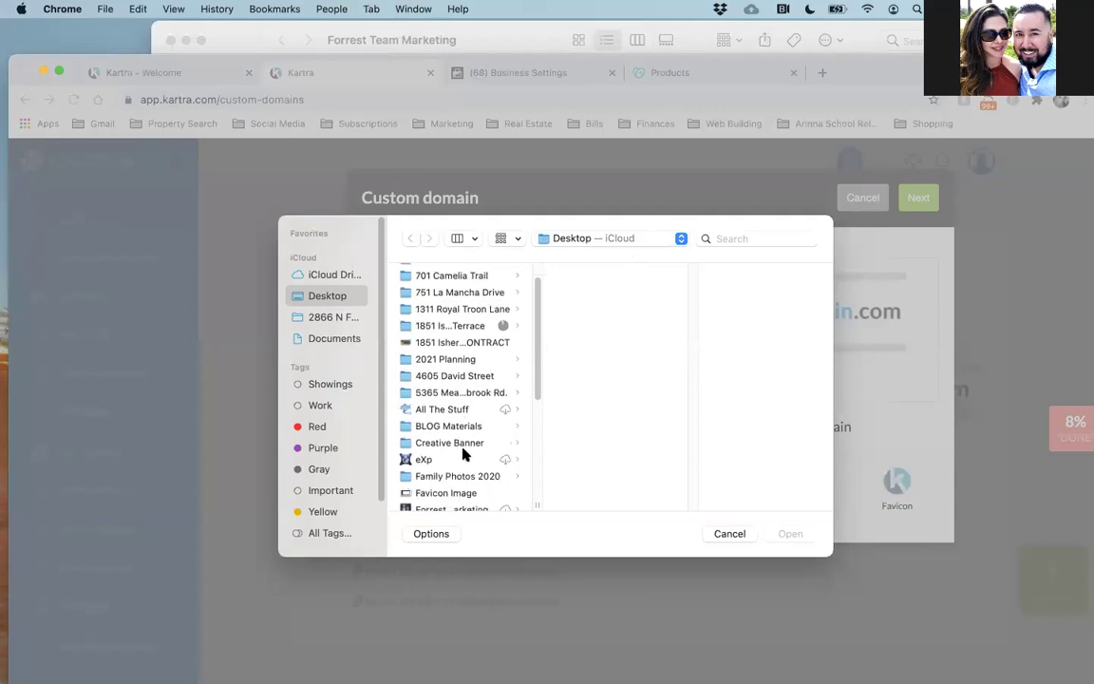
scroll(464, 455, "down", 5)
scroll(442, 491, "up", 6)
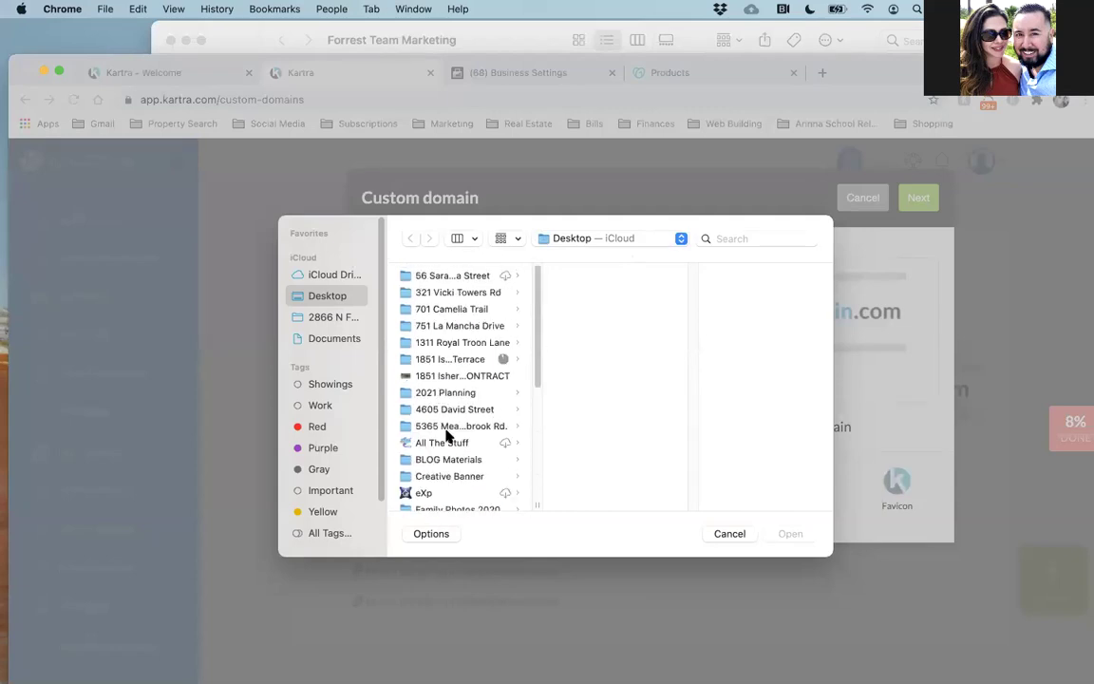
scroll(446, 424, "down", 10)
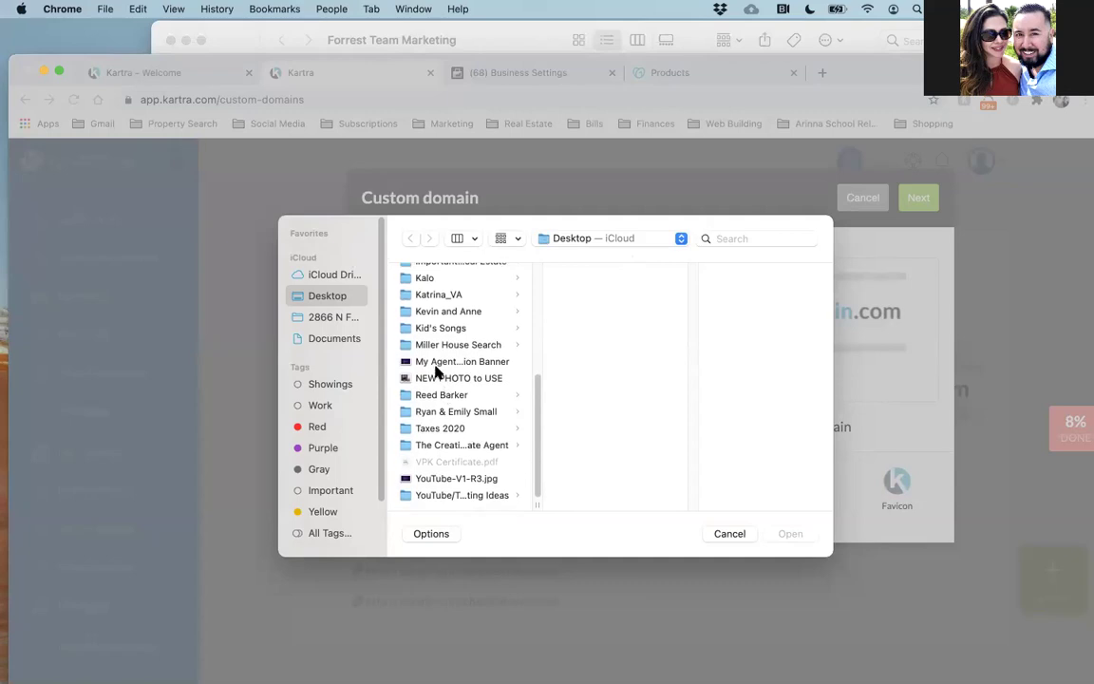
scroll(444, 396, "up", 5)
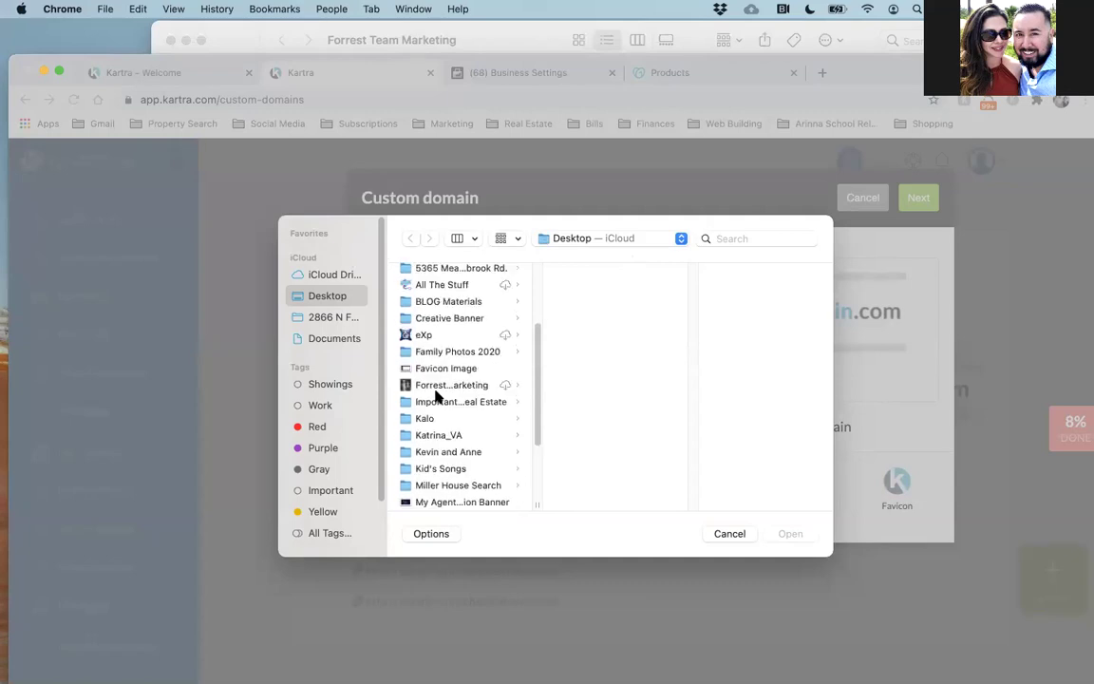
left_click(438, 386)
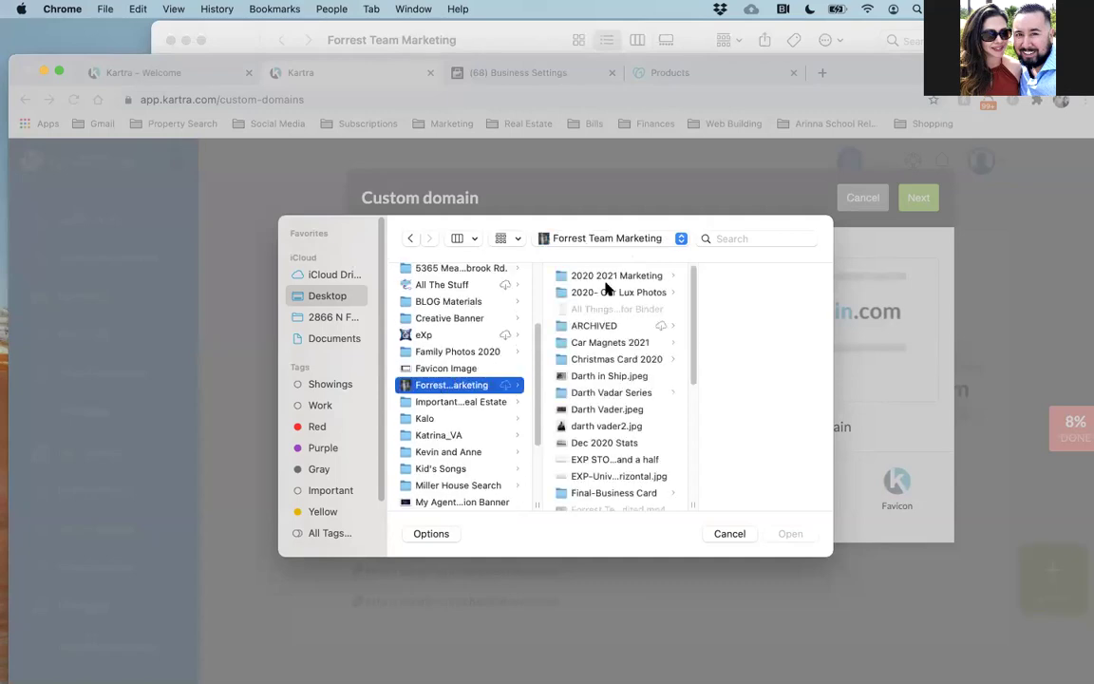
left_click(598, 291)
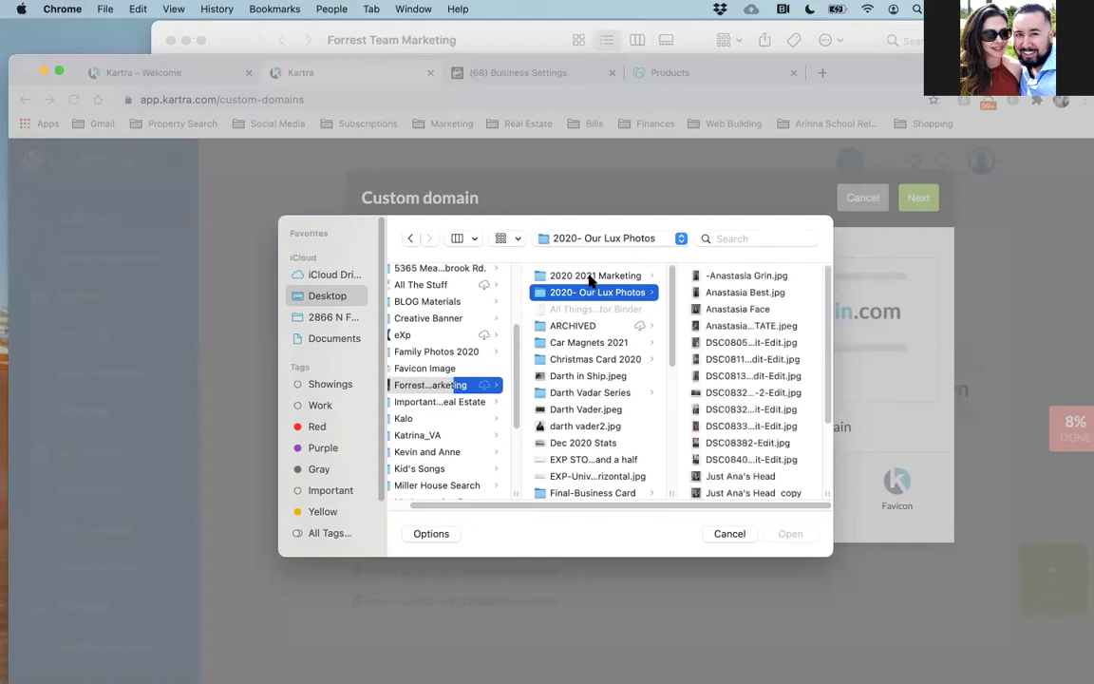
left_click(590, 277)
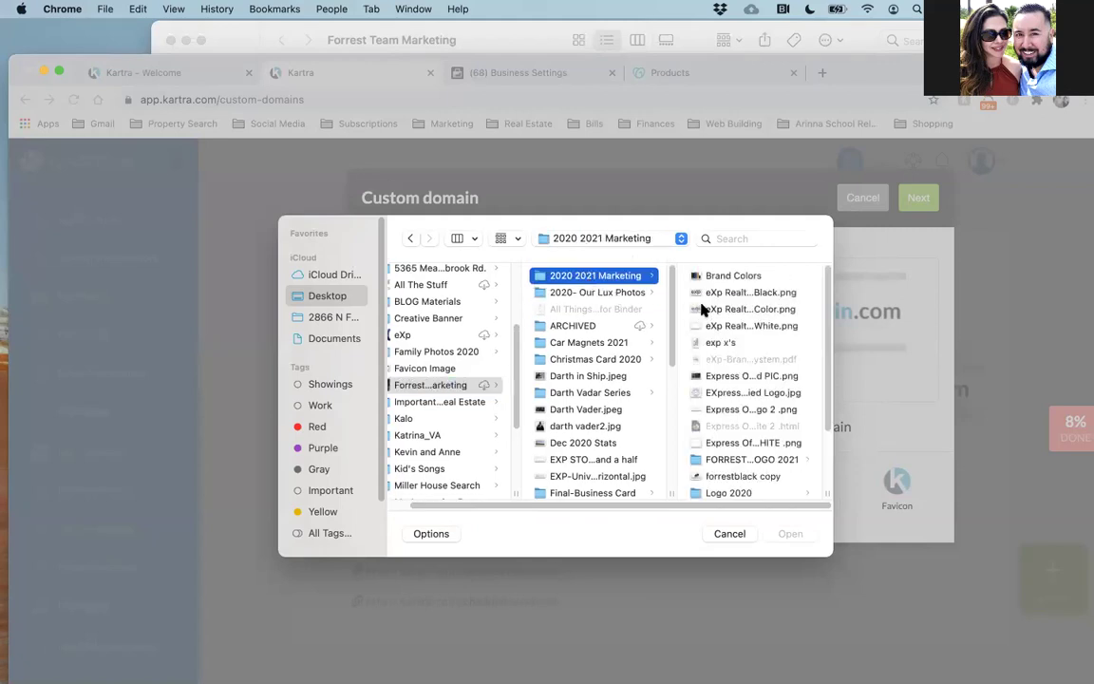
Try eXp Realty - Black.png as the favicon with its crop area shifted toward the p, and reopen the image selection.
left_click(725, 293)
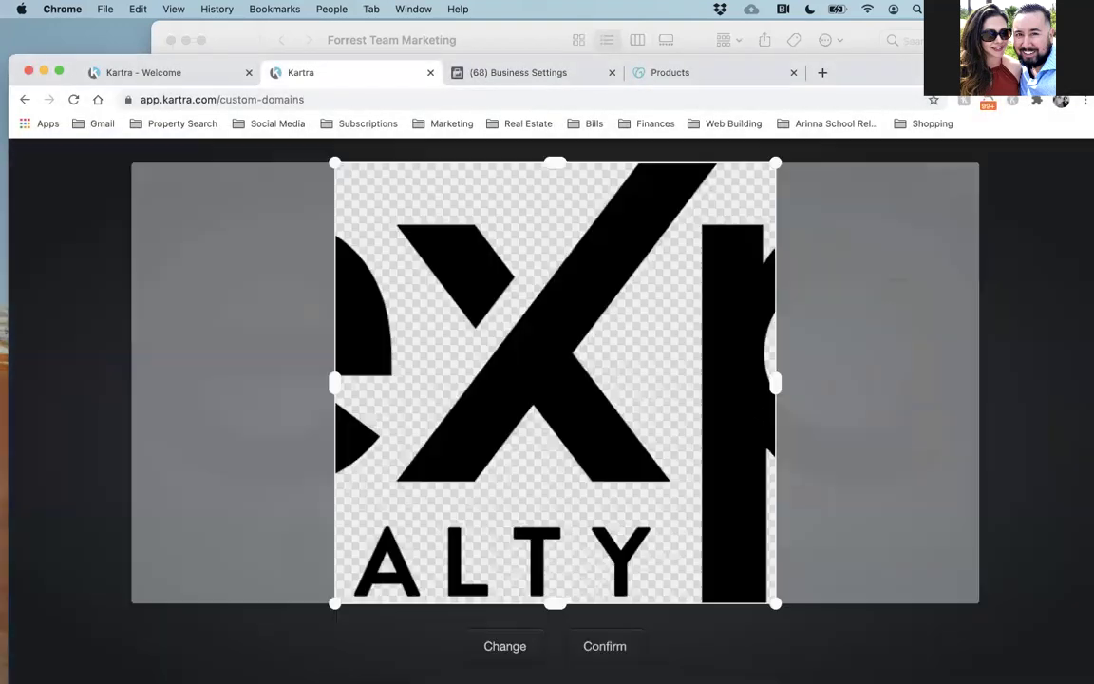
left_click_drag(554, 395, 649, 395)
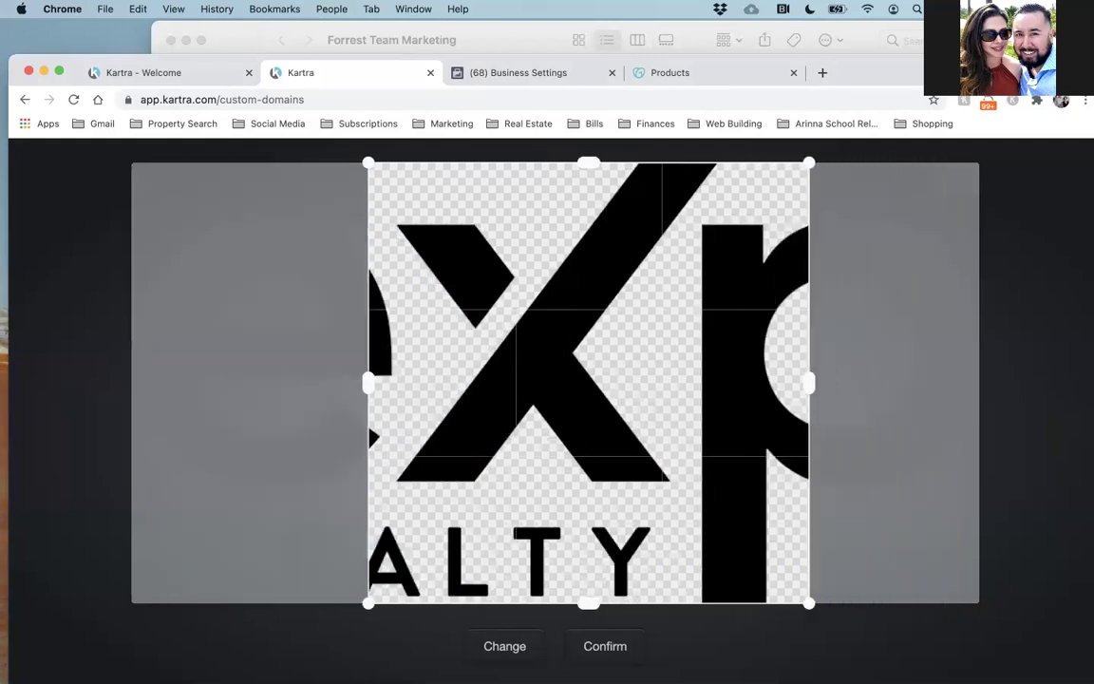
left_click(496, 651)
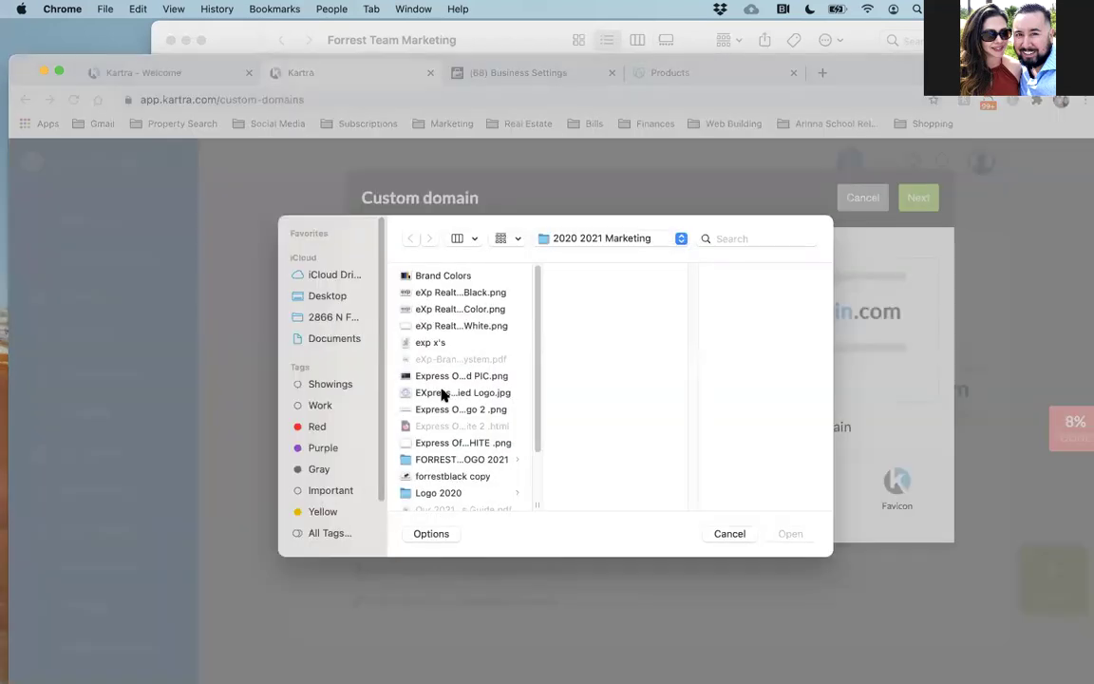
Set EXpress Offers Certified Logo.jpg as the favicon, confirm the crop, and continue to the domain linking instructions.
left_click(442, 395)
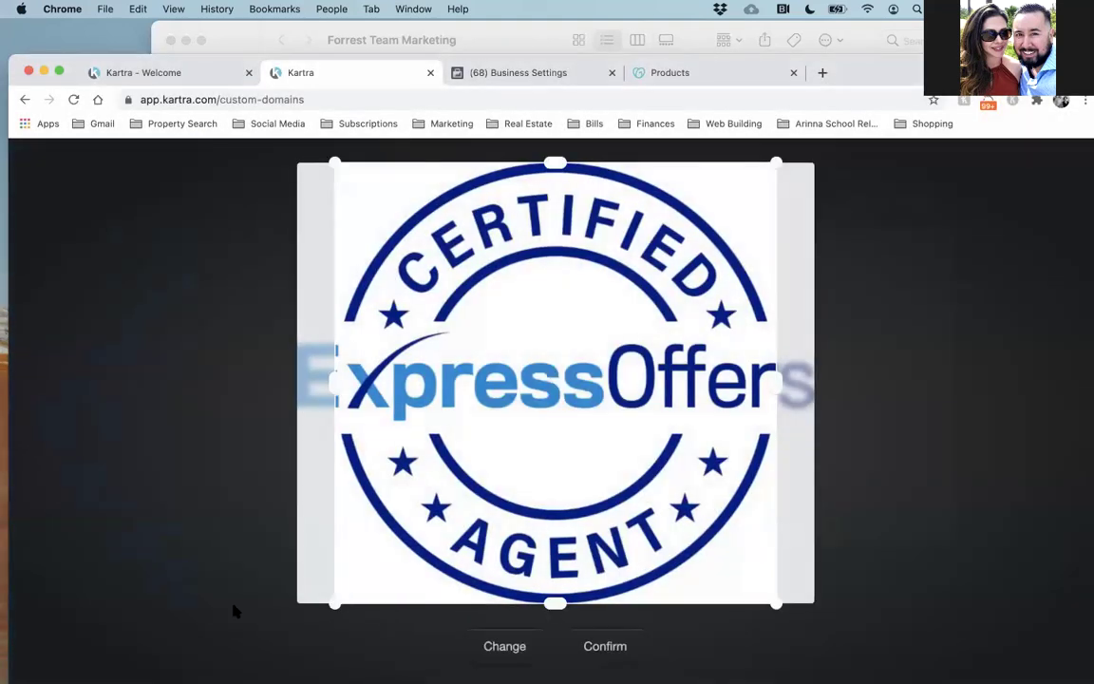
mouse_move(474, 570)
left_mouse_down()
mouse_move(438, 569)
mouse_move(480, 562)
left_mouse_up()
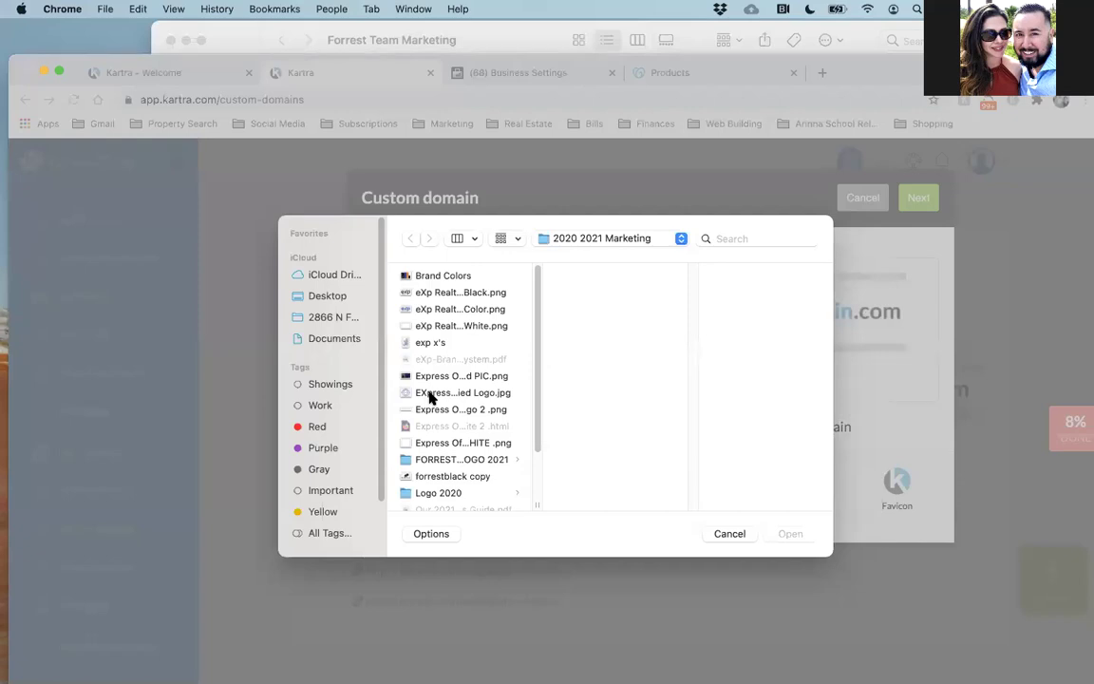
left_click(430, 397)
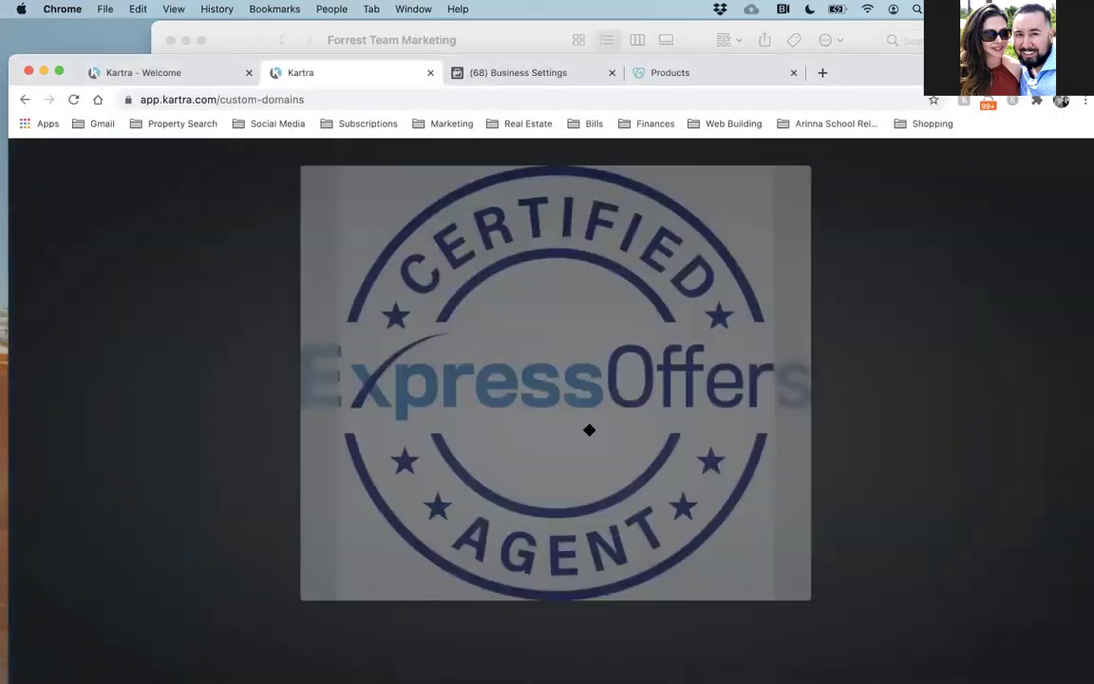
left_click(607, 645)
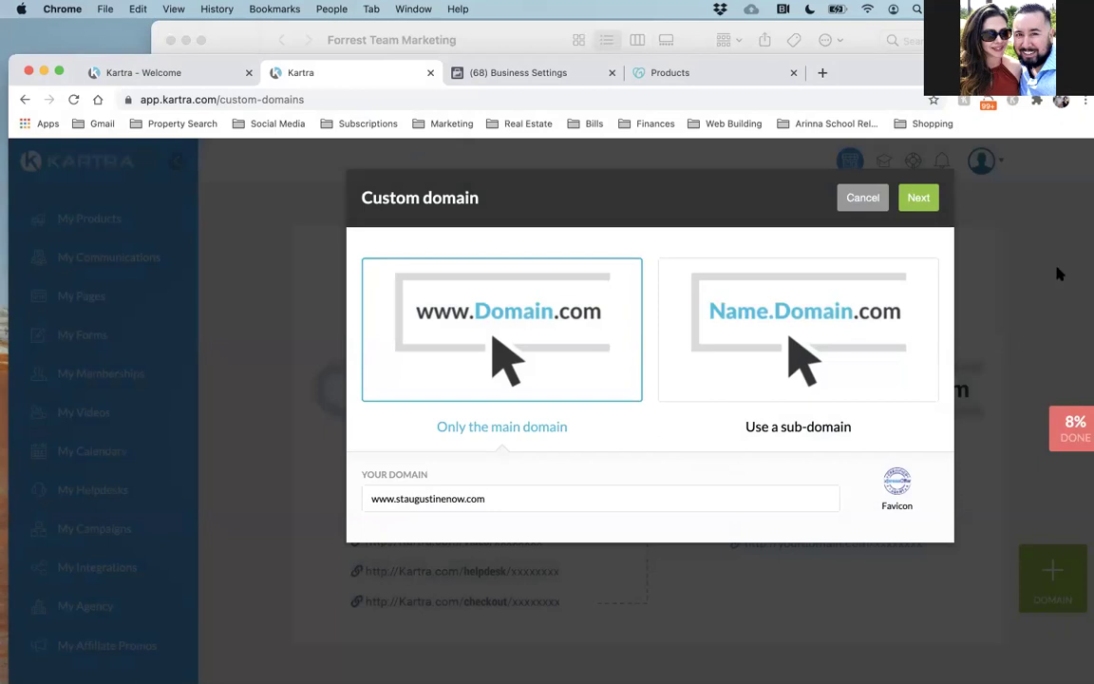
left_click(918, 200)
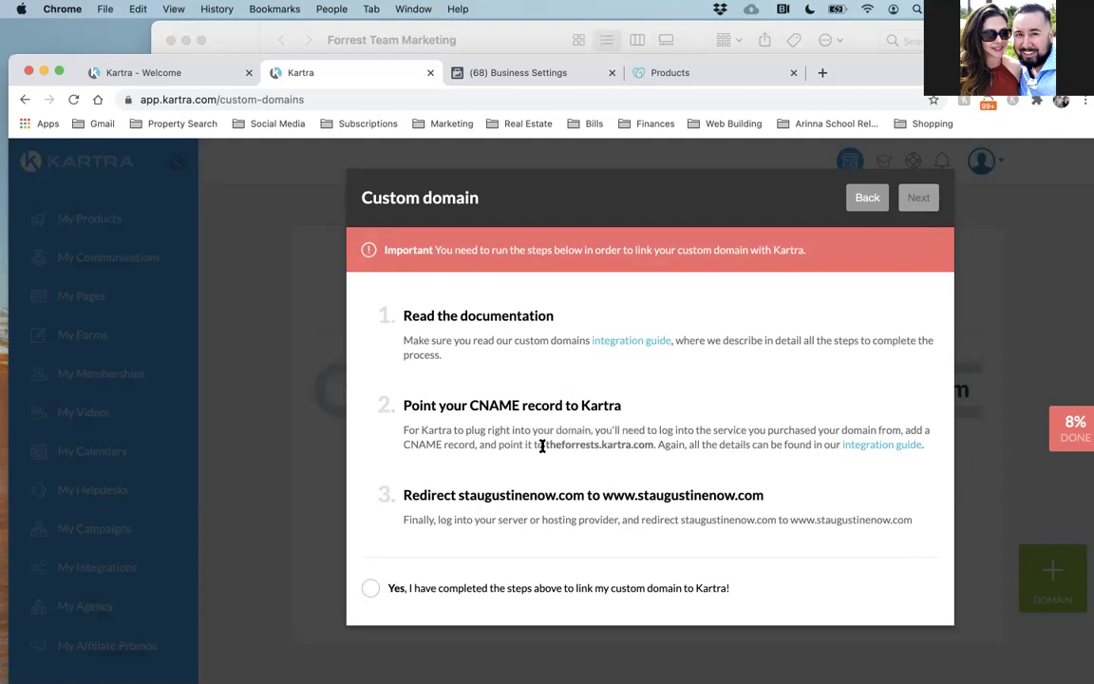
Copy the CNAME target theforrests.kartra.com from the linking instructions and switch to the GoDaddy products page.
left_click_drag(546, 446, 652, 449)
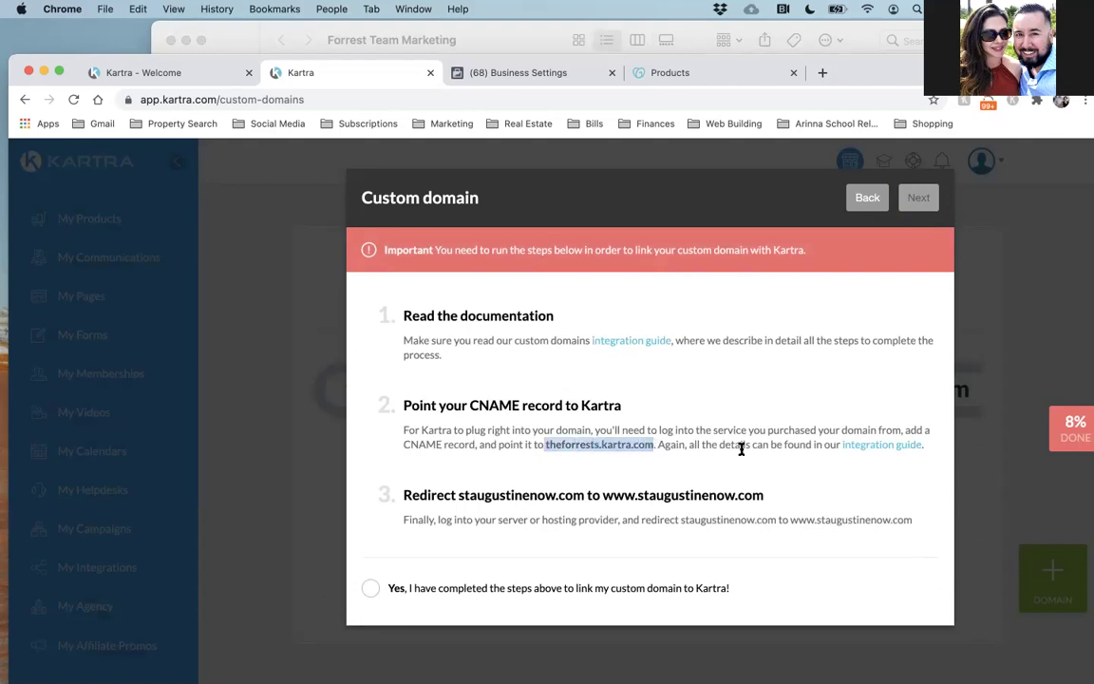
key("super+c")
left_click(683, 76)
left_click_drag(873, 72, 937, 37)
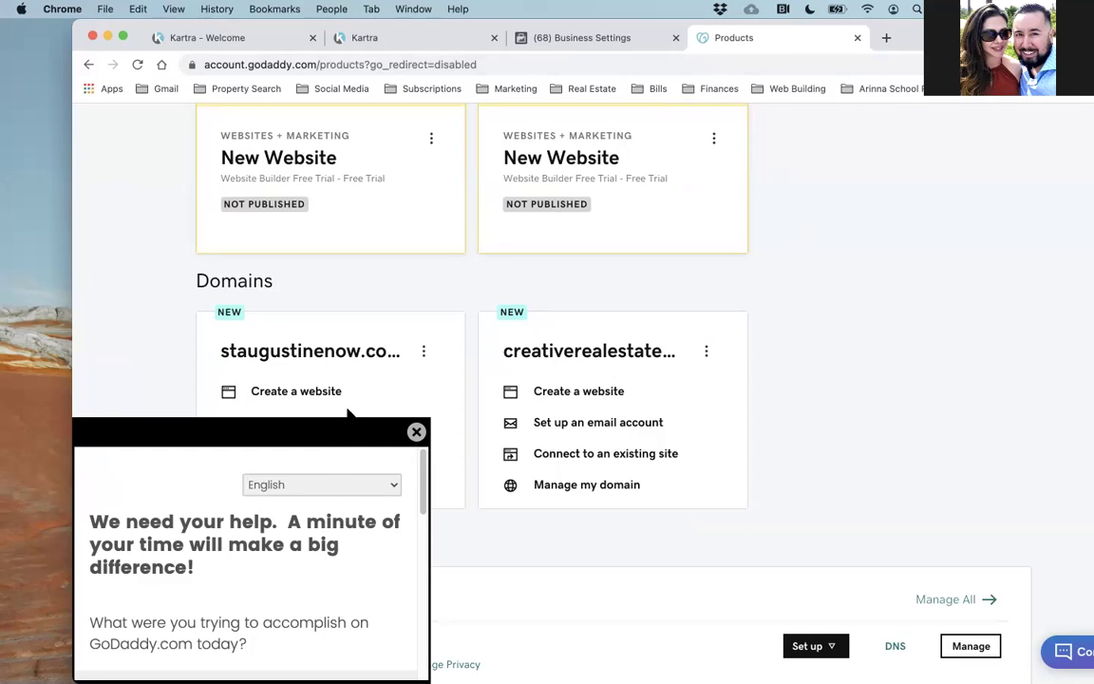
Dismiss the GoDaddy survey and bring up the DNS records for staugustinenow.com.
left_click(416, 432)
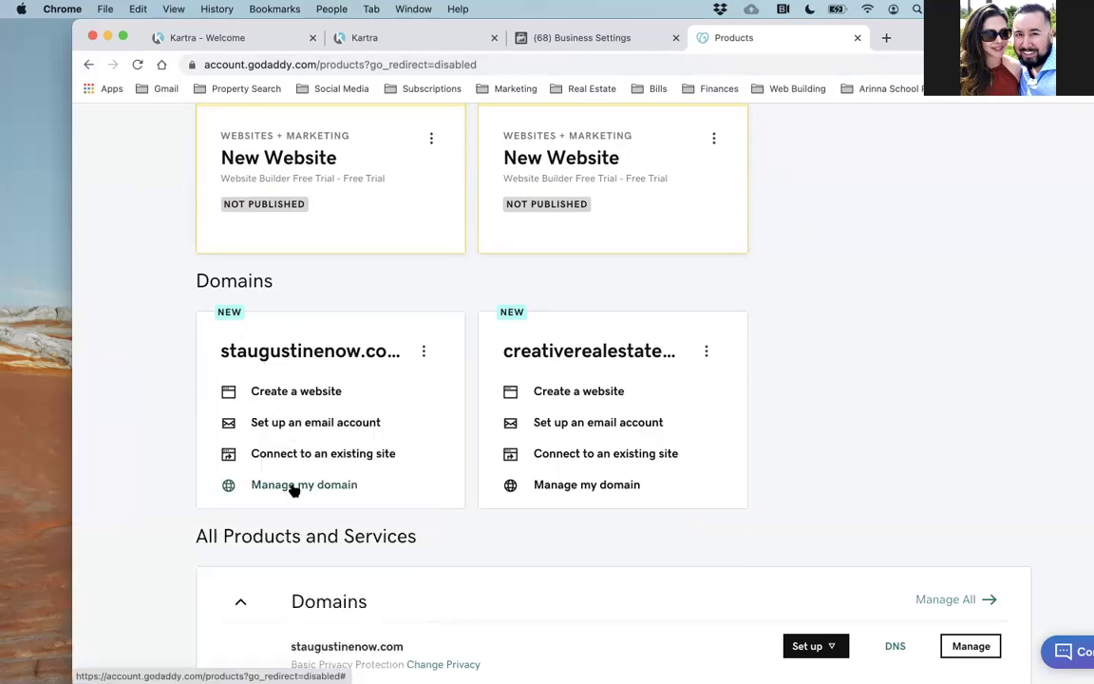
left_click(423, 353)
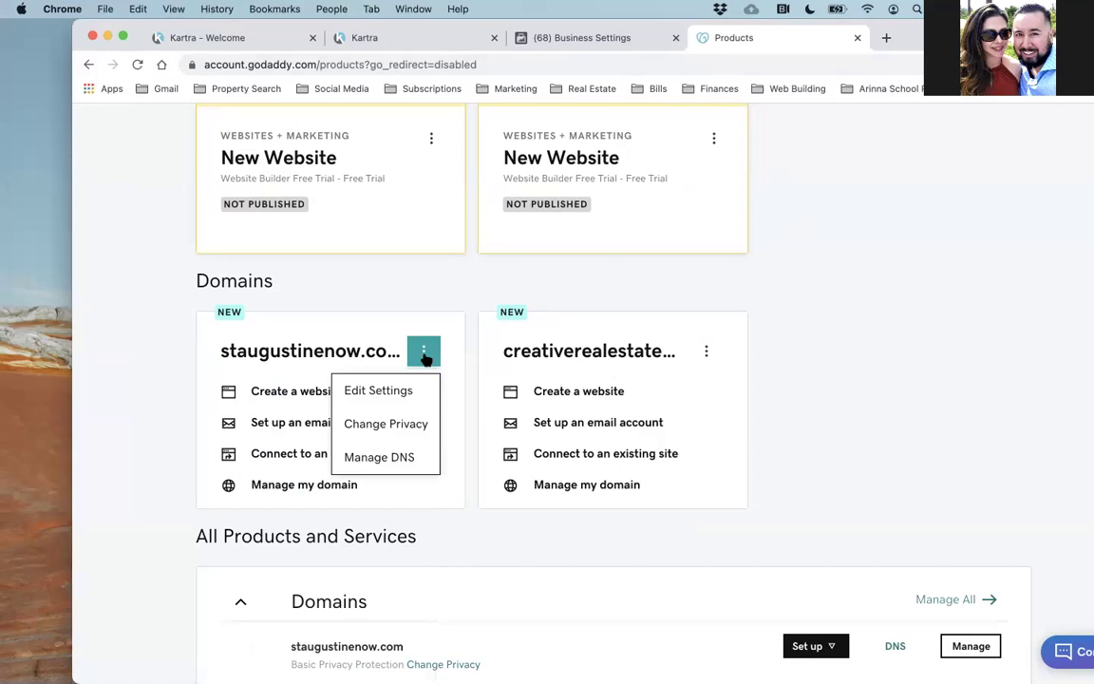
left_click(409, 465)
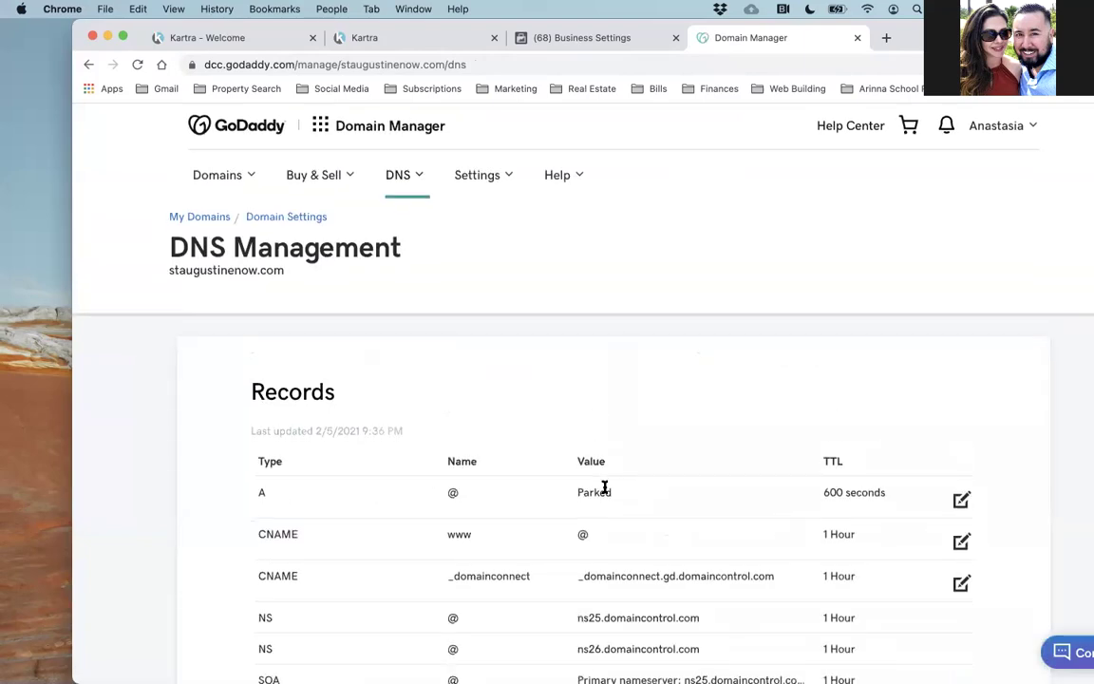
scroll(604, 487, "down", 5)
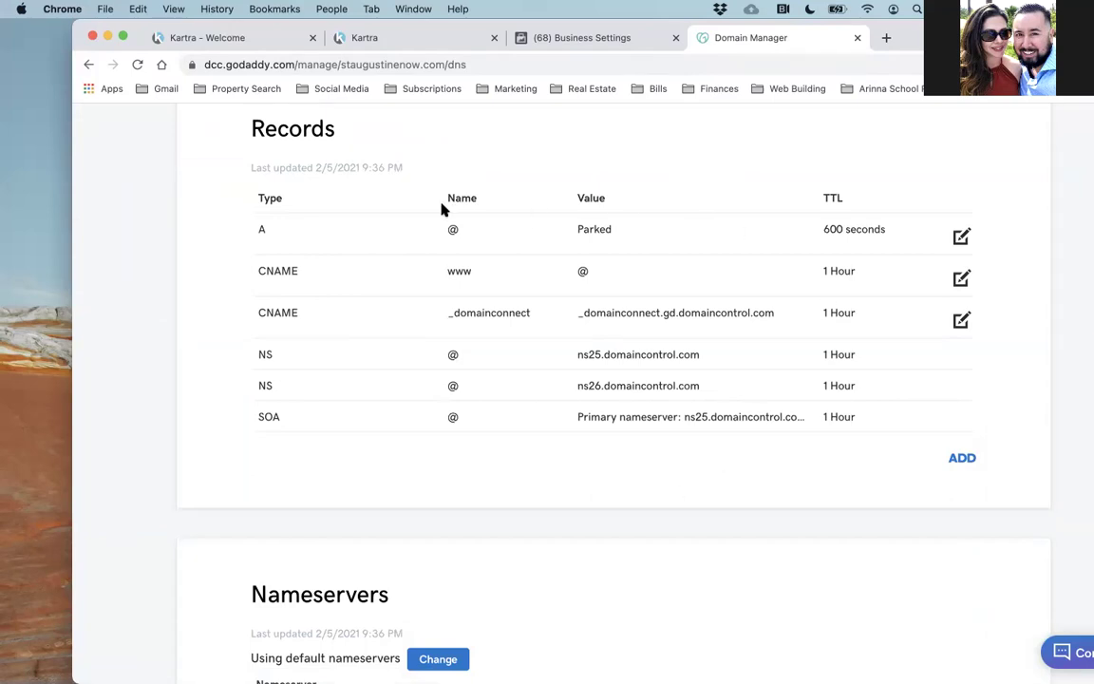
Point the www CNAME record to theforrests.kartra.com and save it.
left_click(961, 279)
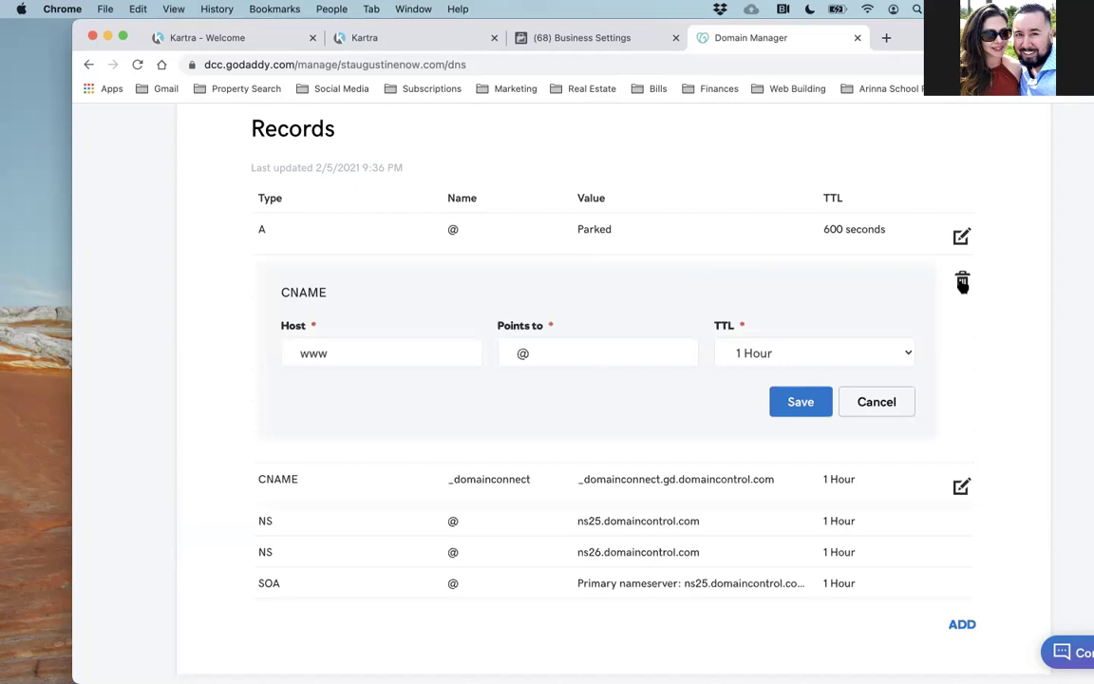
left_click(608, 349)
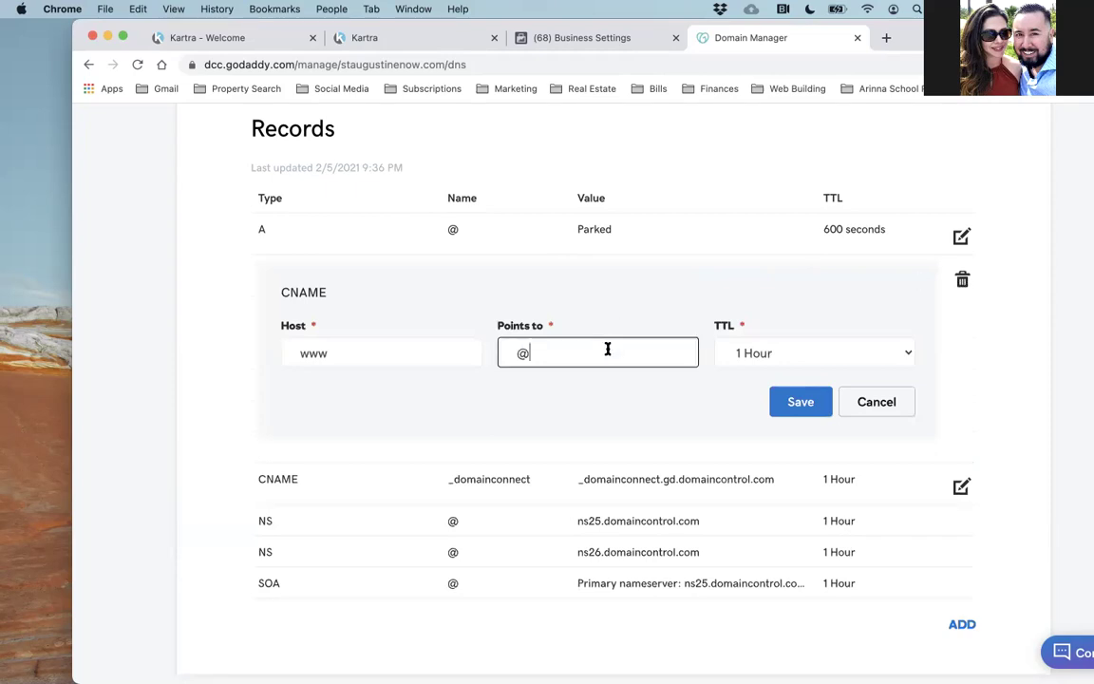
left_click_drag(608, 350, 479, 337)
key("super+v")
left_click(798, 399)
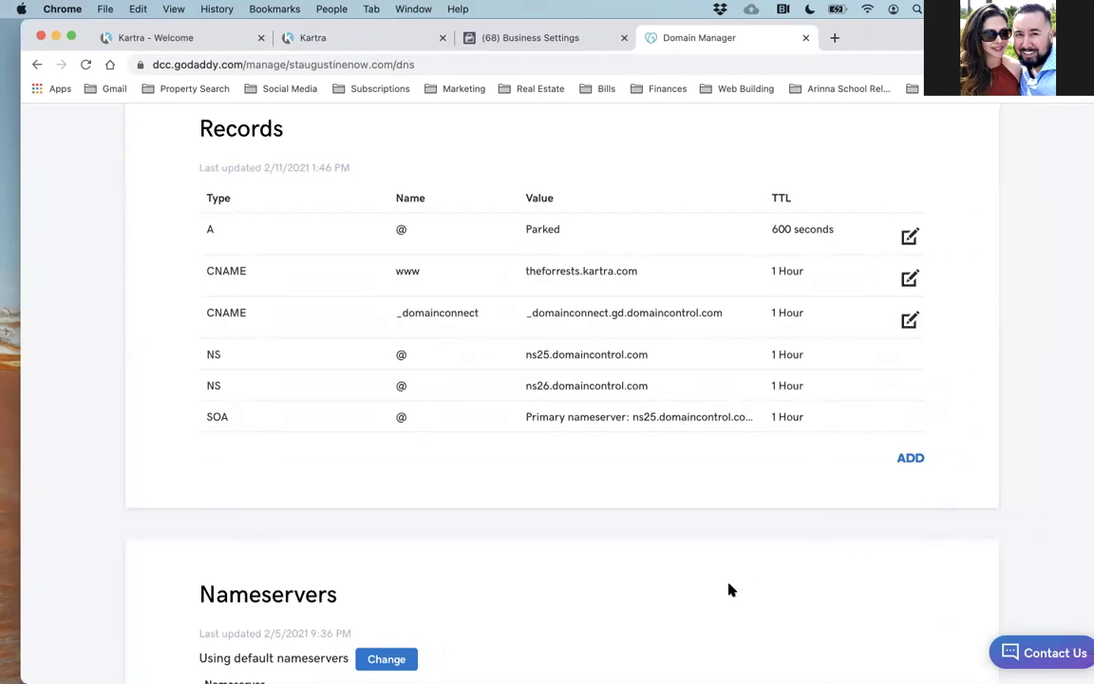
scroll(644, 535, "down", 8)
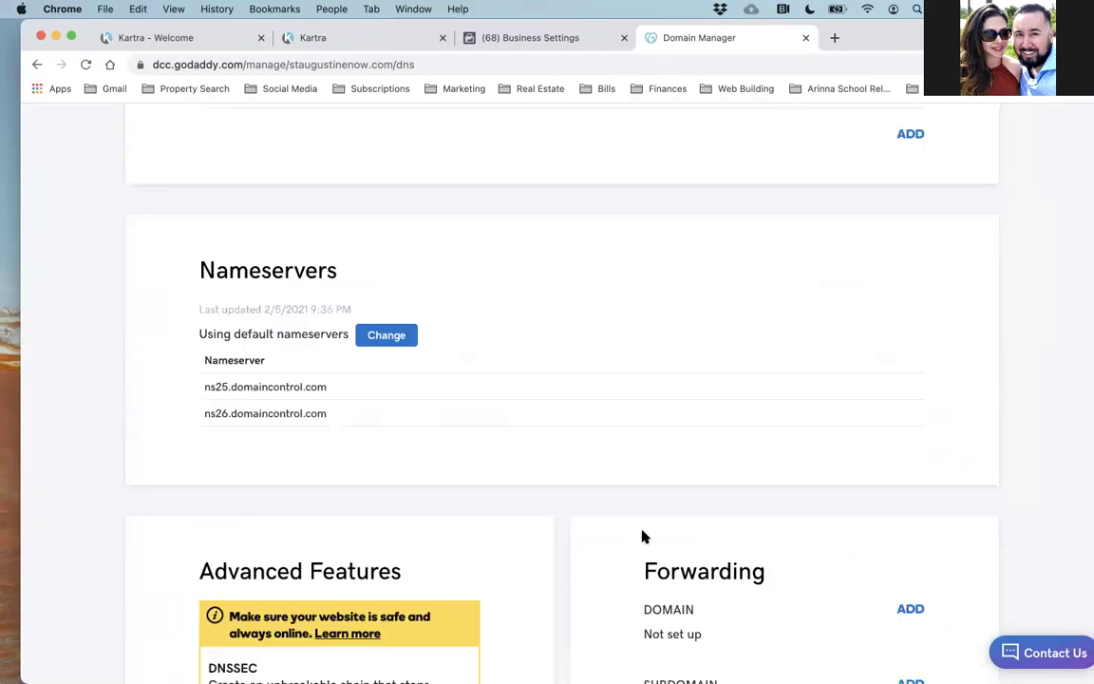
scroll(826, 277, "up", 1)
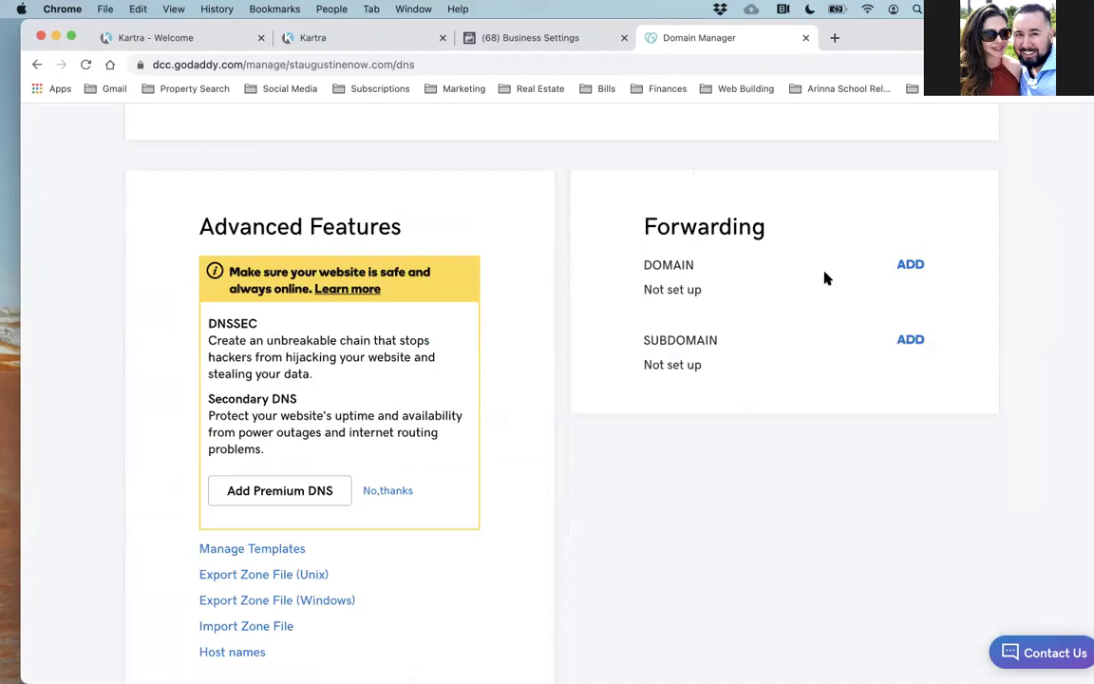
left_click(908, 265)
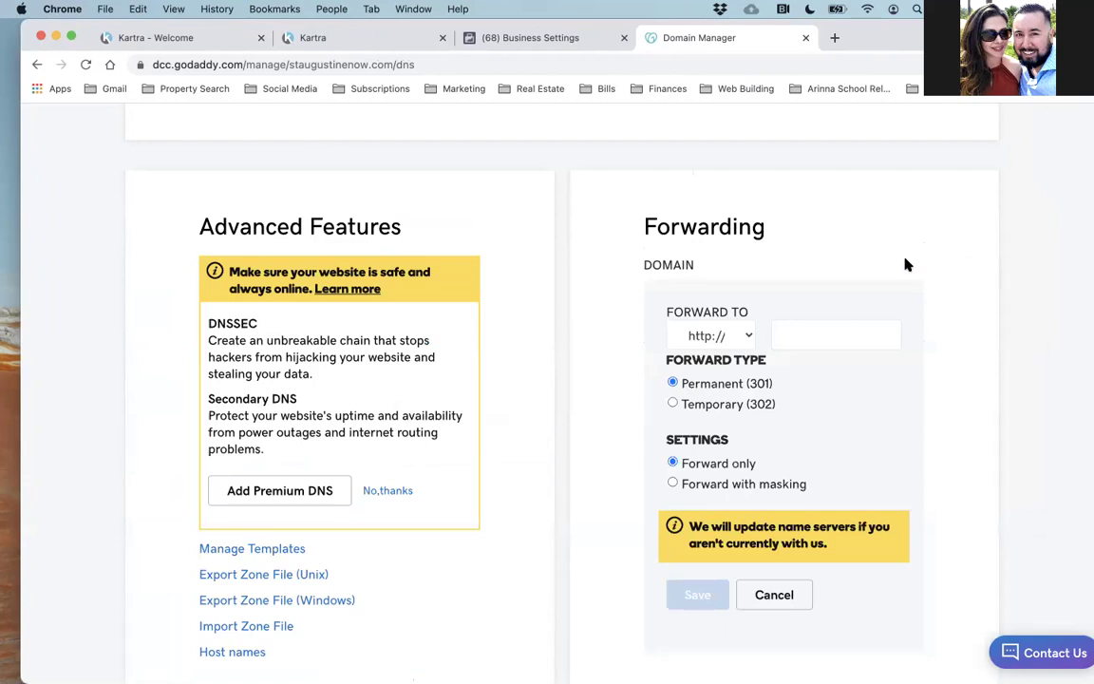
left_click(783, 333)
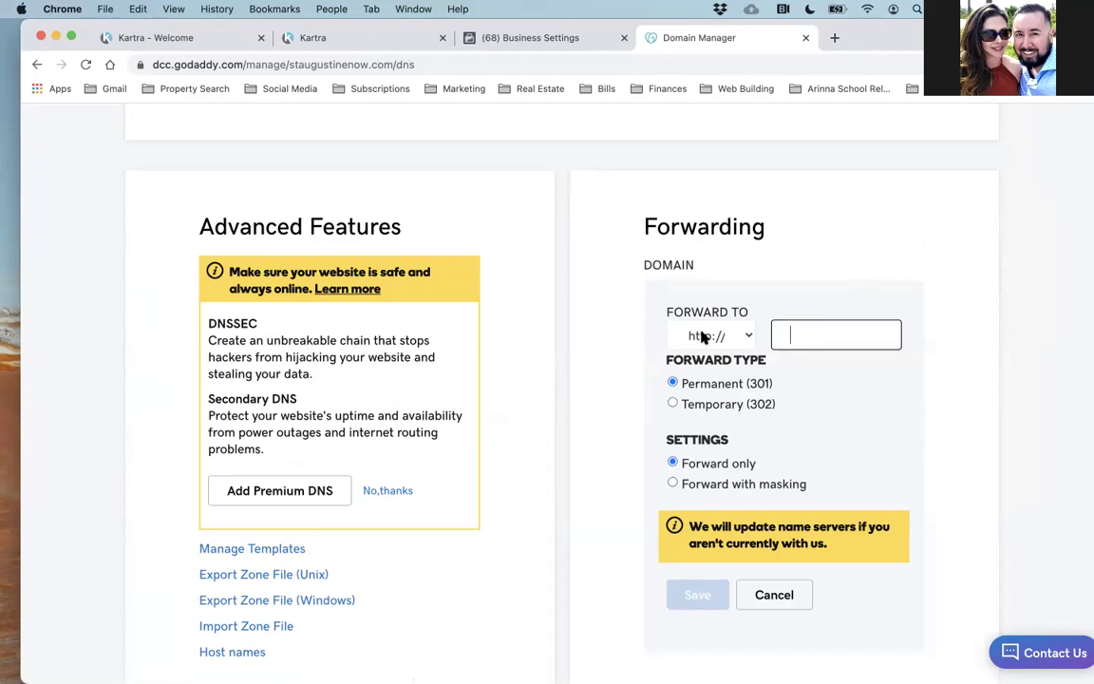
left_click(751, 336)
left_click(728, 354)
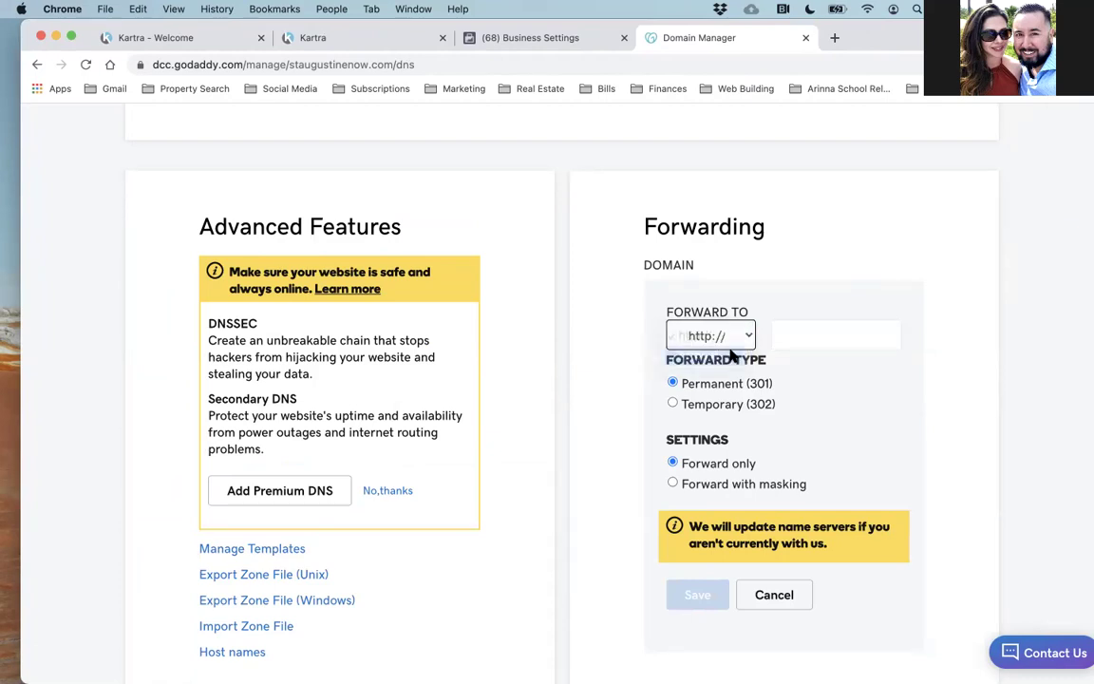
left_click(800, 333)
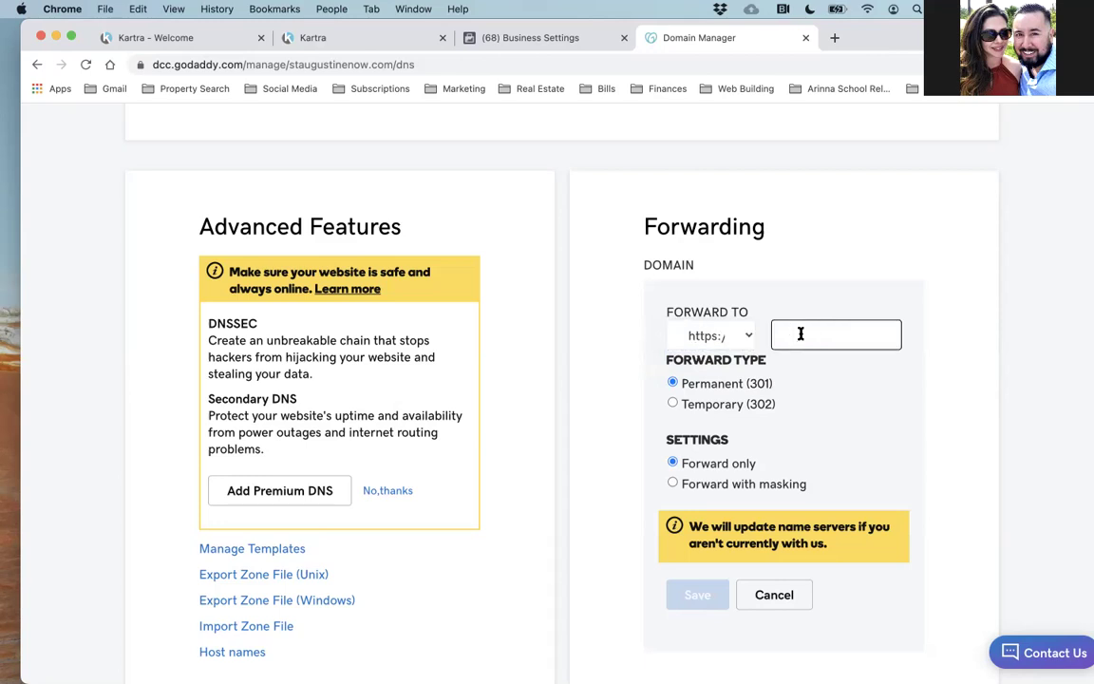
type("www.")
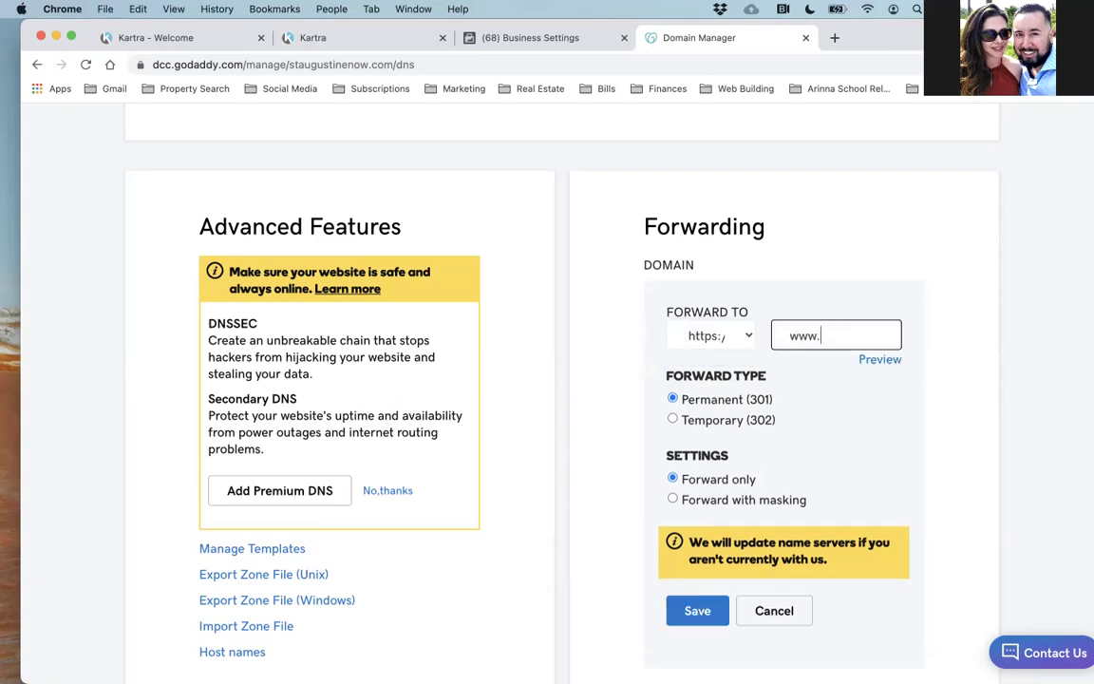
type("staugustine")
type("now.com")
left_click(709, 609)
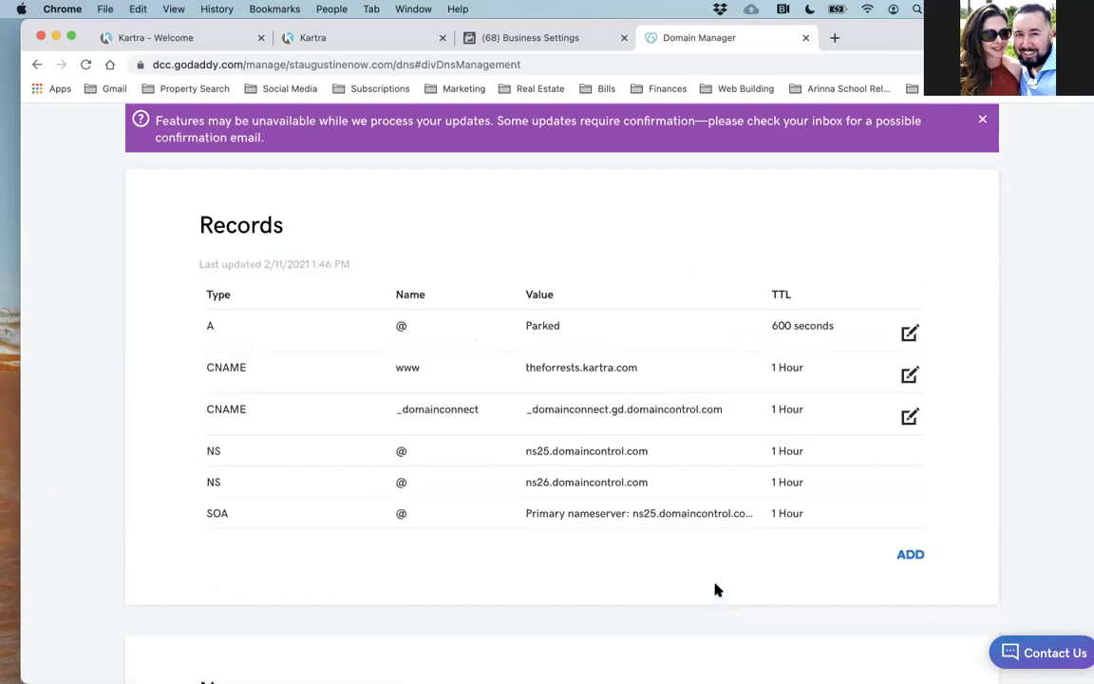
Reload the DNS records, return to Kartra, confirm the domain linking steps are completed, and continue to the index and 404 page settings.
left_click(86, 65)
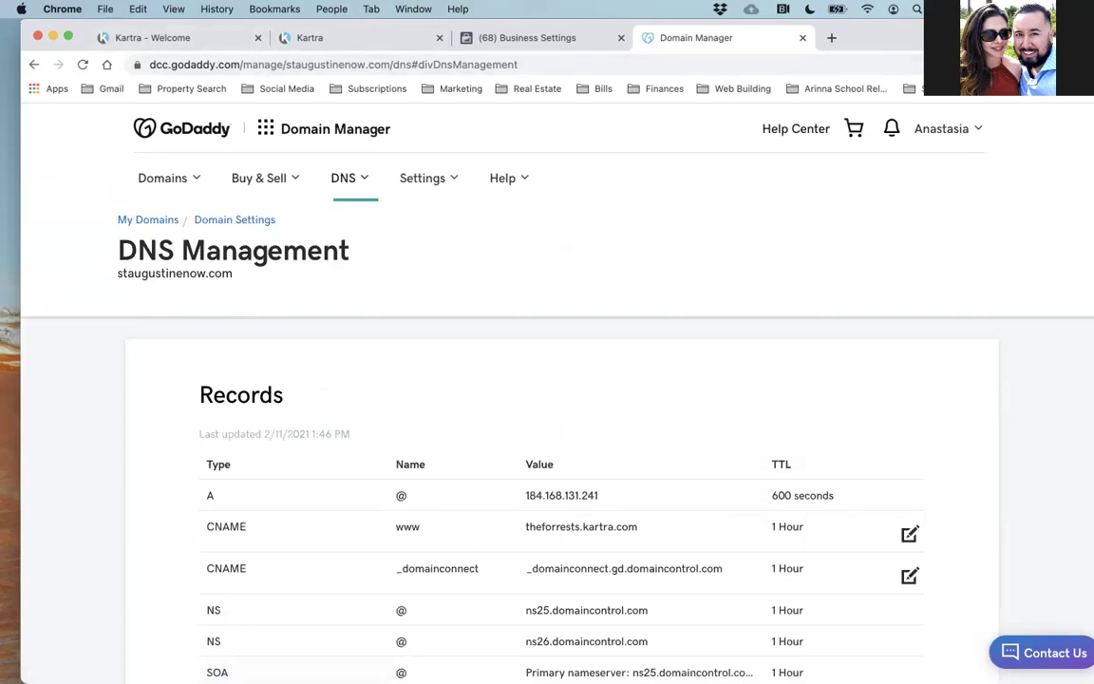
left_click_drag(137, 33, 126, 64)
left_click(277, 74)
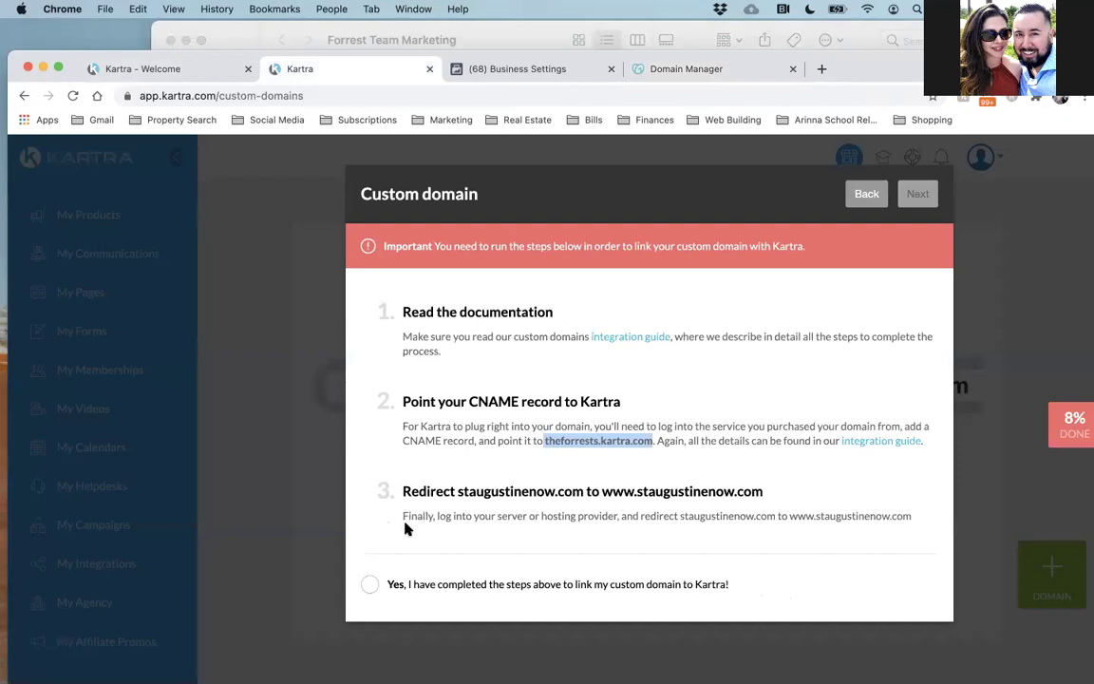
left_click(369, 586)
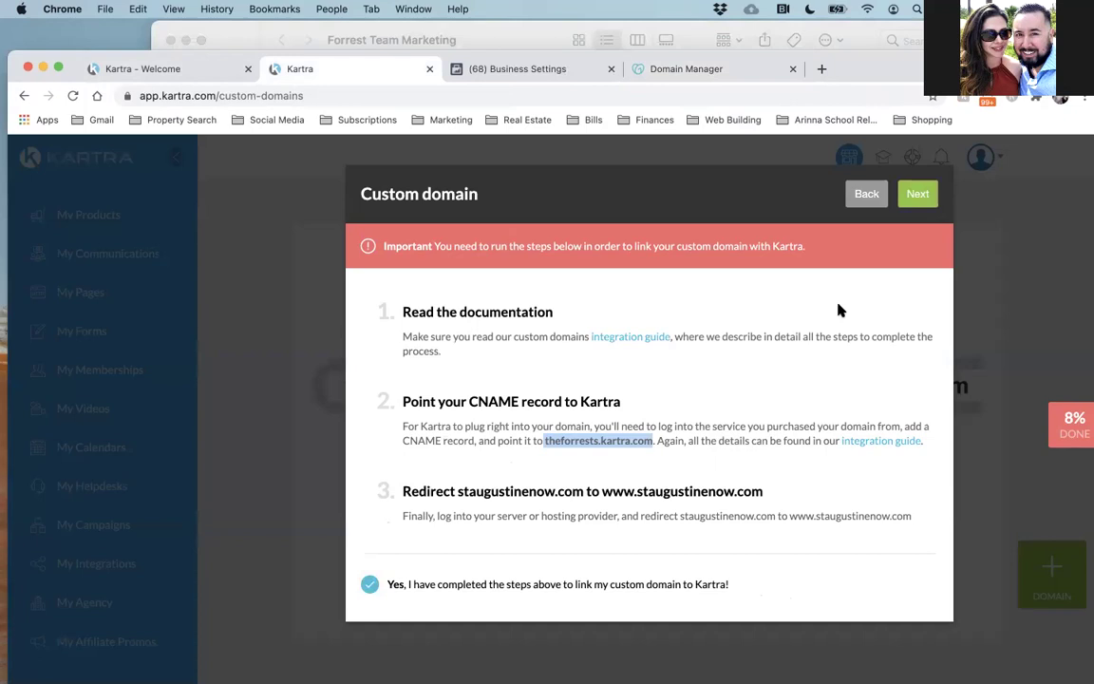
left_click(914, 194)
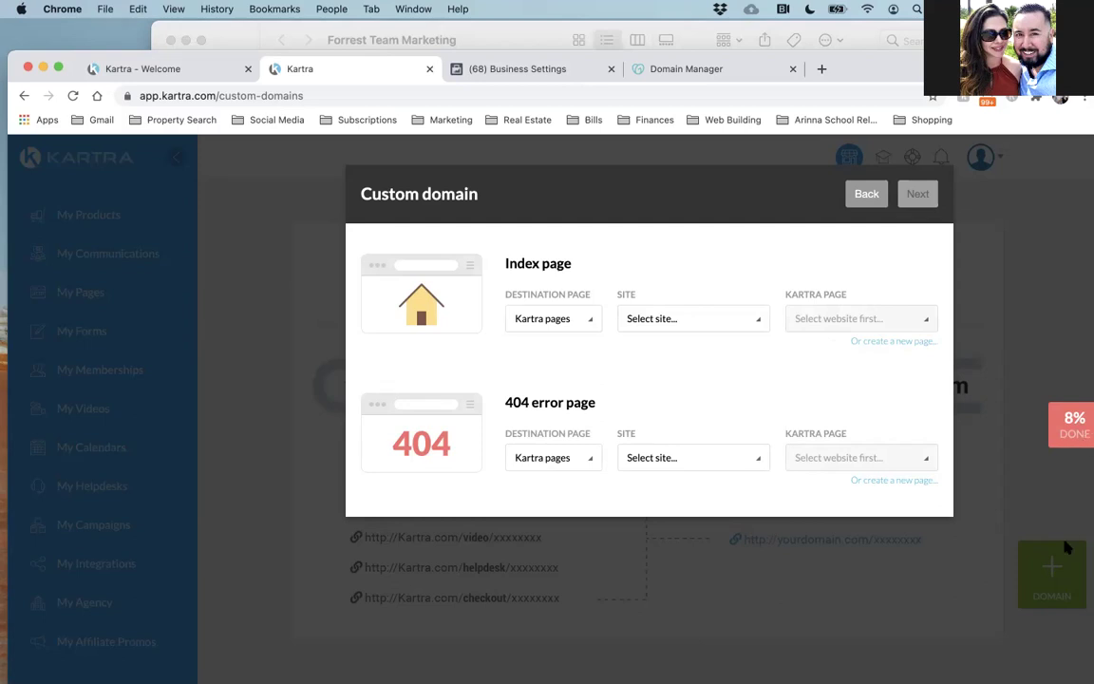
Go from the 404 error page settings to creating a new Kartra page and bring up the template selection.
left_click(910, 481)
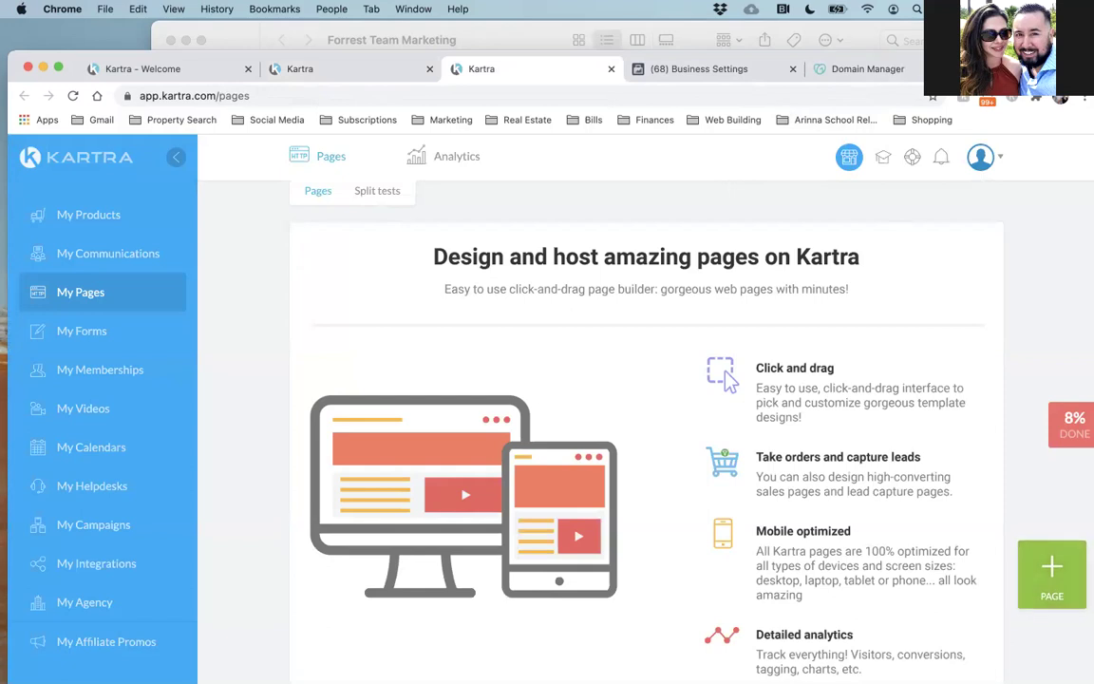
left_click_drag(740, 62, 690, 51)
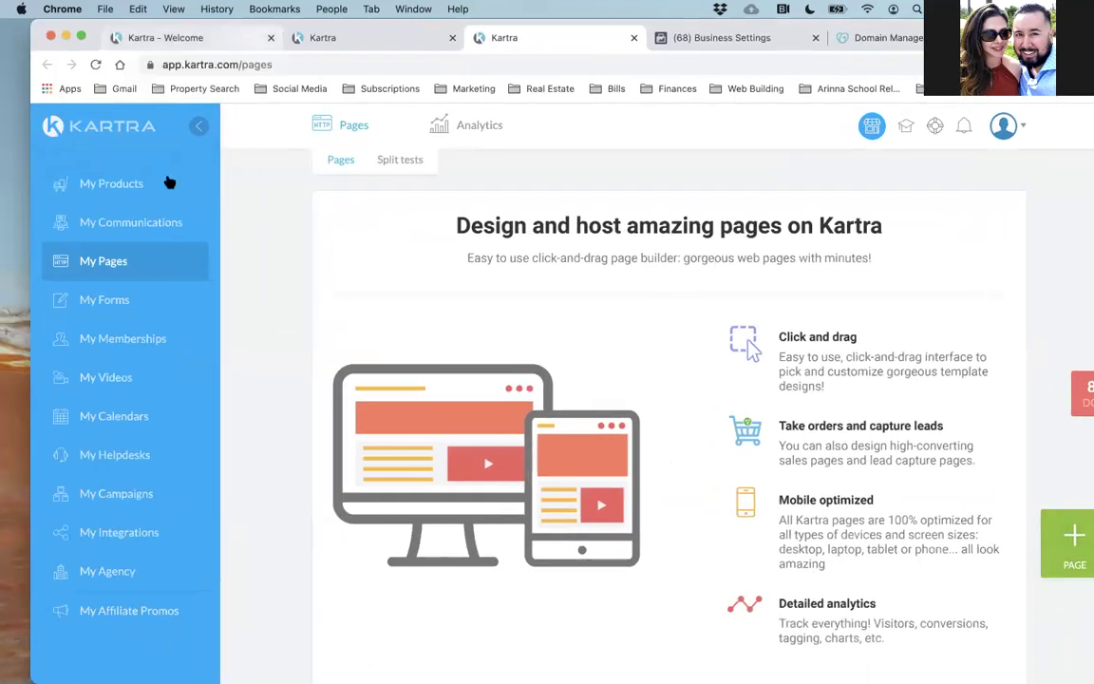
left_click(1062, 550)
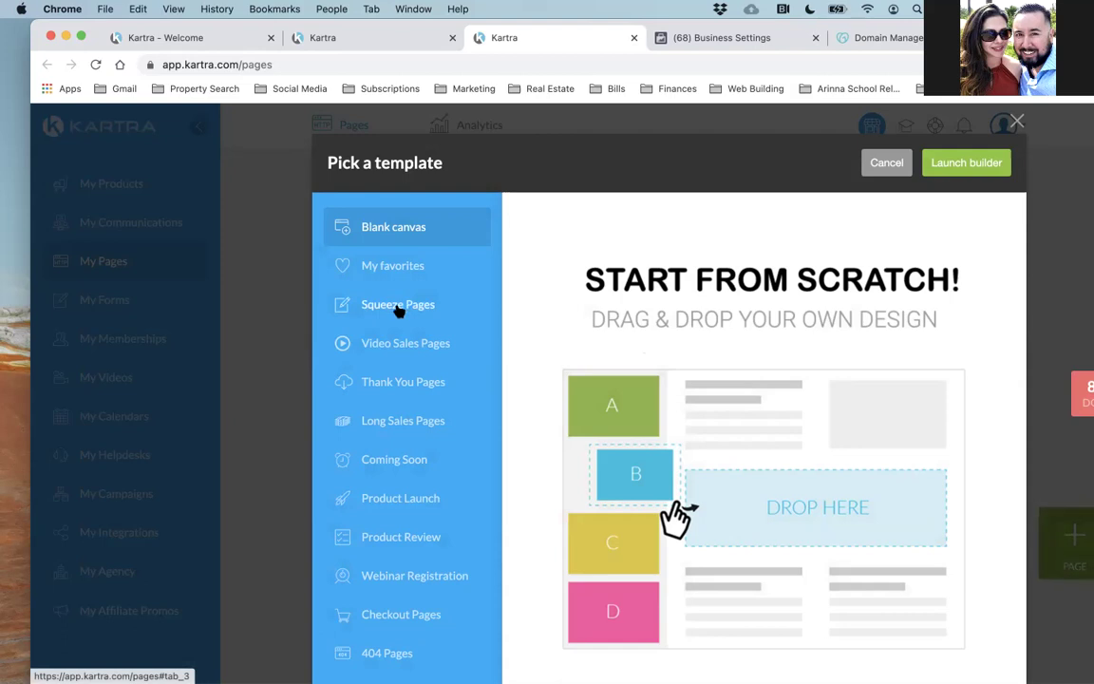
Browse the Coming Soon page templates.
left_click(392, 461)
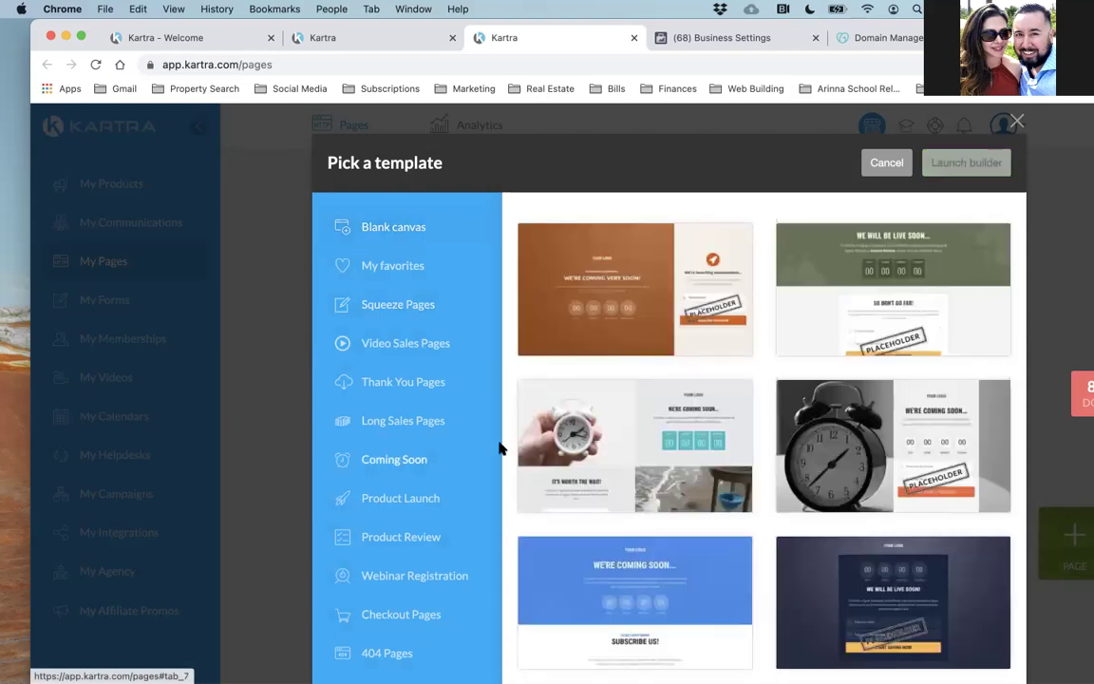
mouse_move(862, 416)
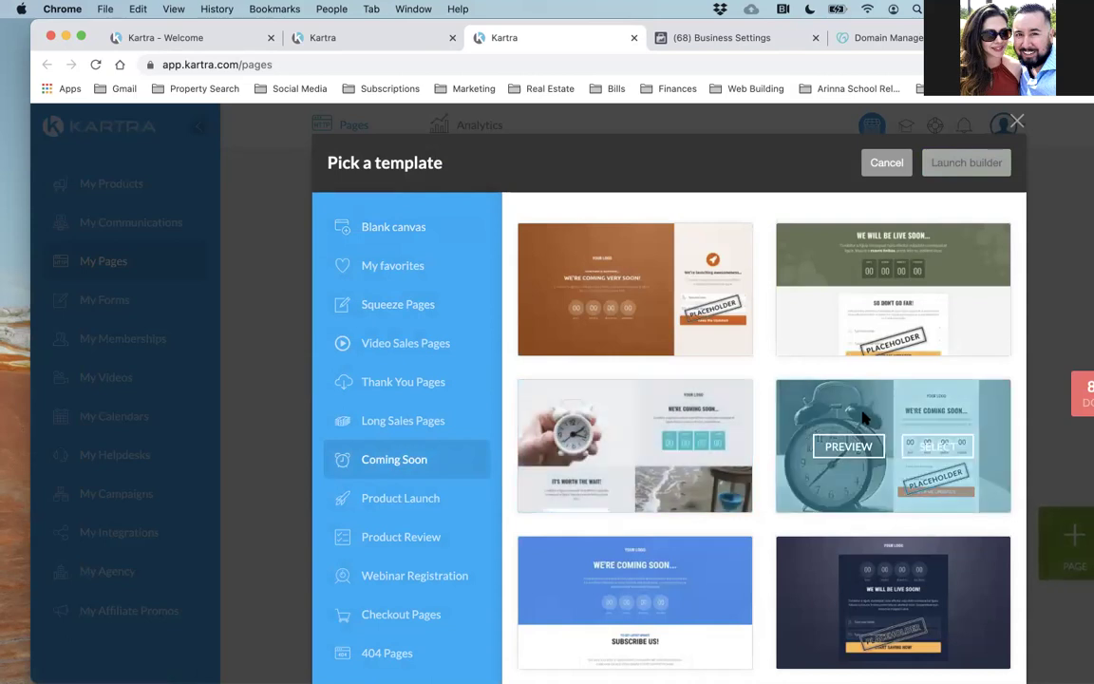
scroll(860, 417, "down", 2)
scroll(857, 420, "down", 5)
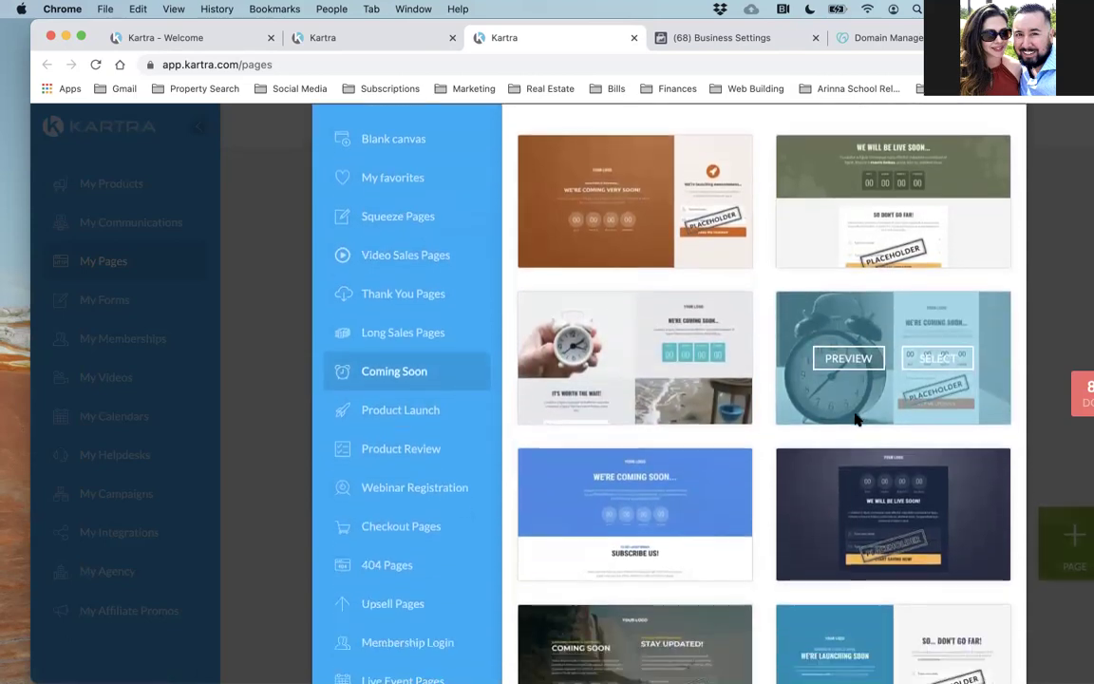
scroll(857, 419, "up", 4)
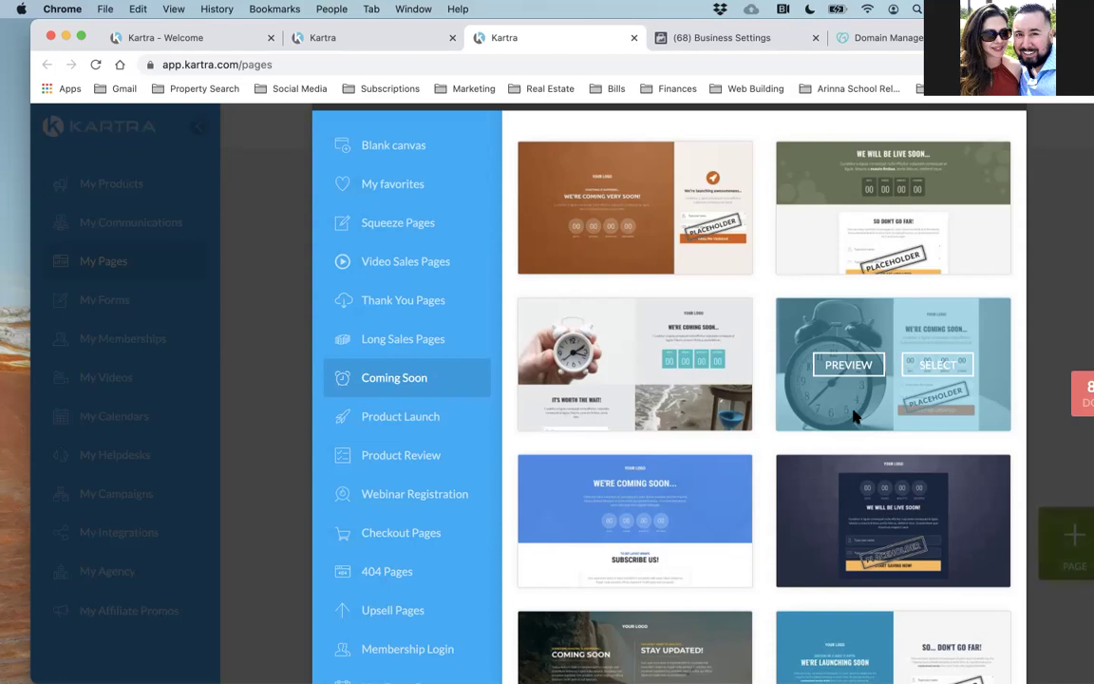
Browse the Squeeze Pages templates through the list and return to its beginning.
left_click(364, 220)
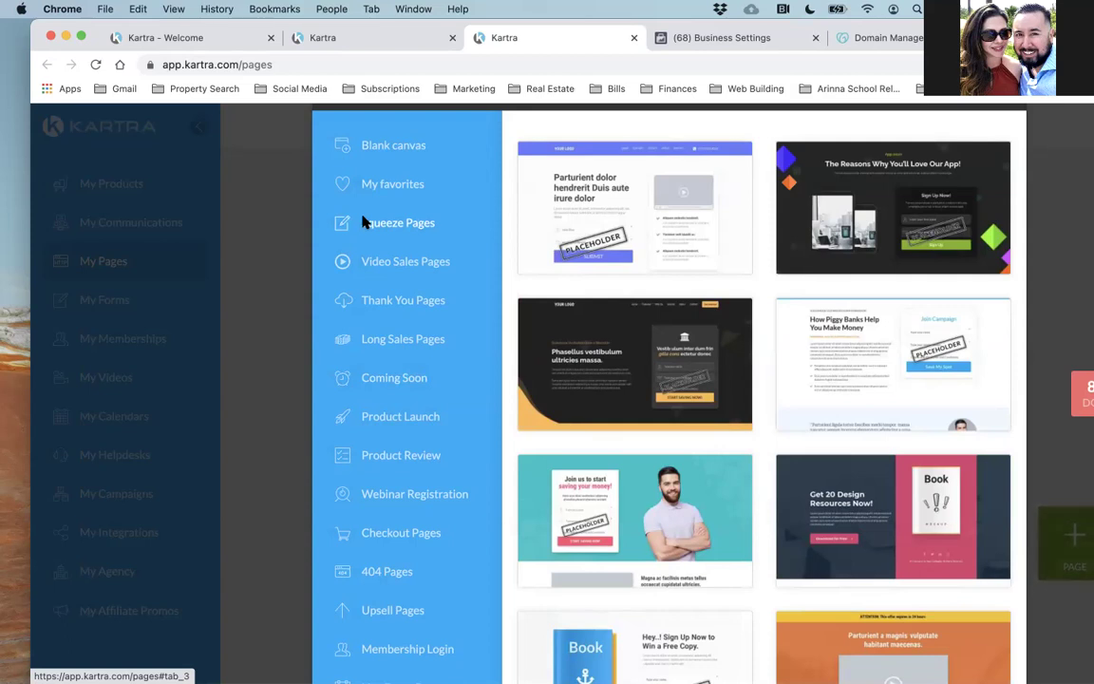
left_click(364, 221)
scroll(684, 347, "down", 10)
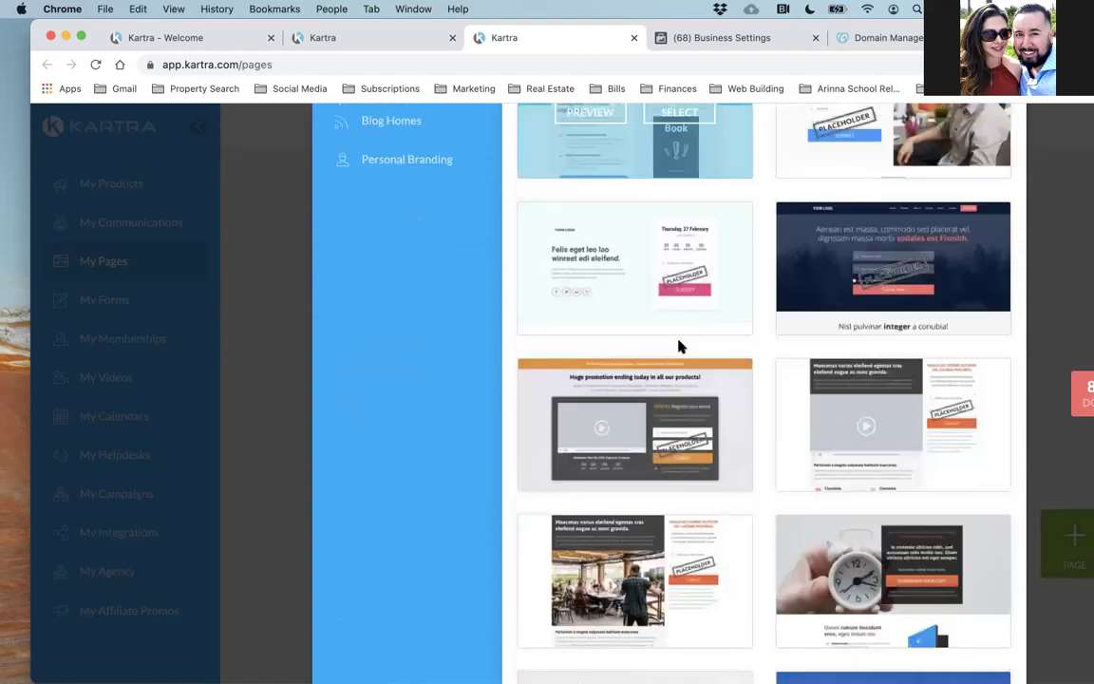
scroll(678, 347, "down", 10)
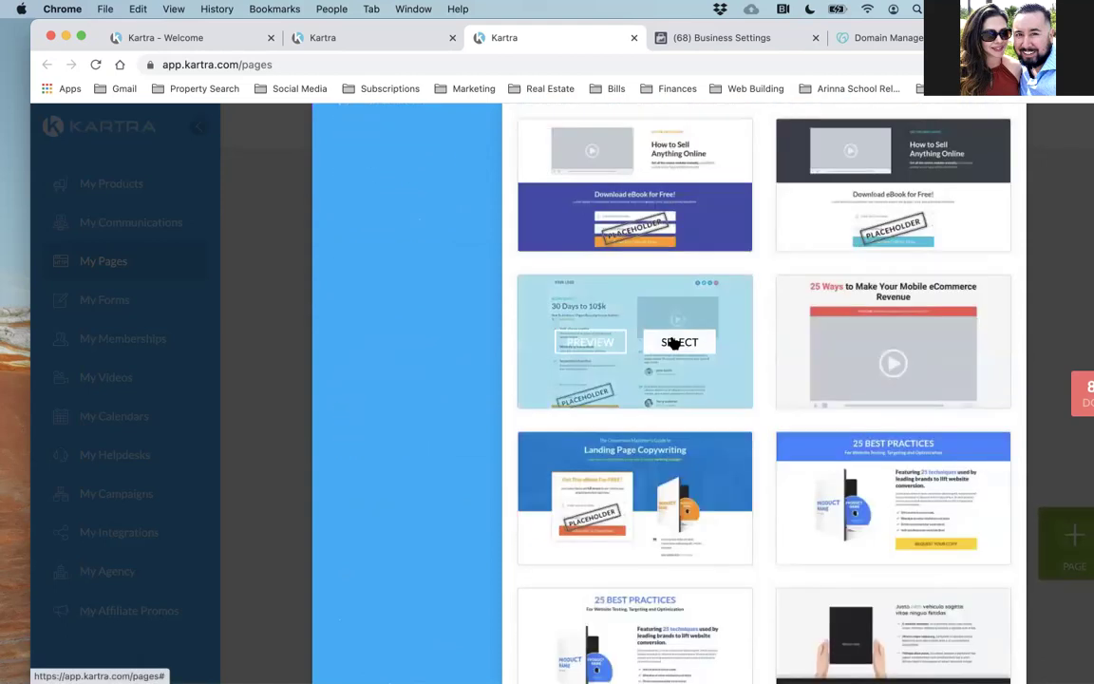
scroll(671, 340, "down", 7)
scroll(671, 340, "up", 10)
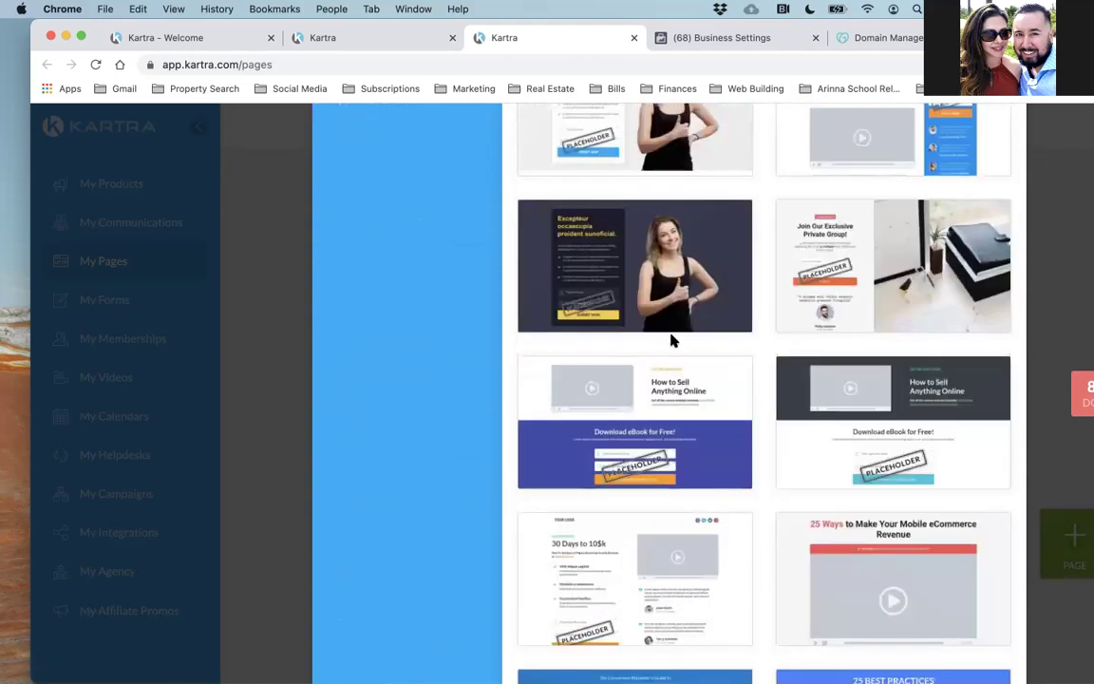
scroll(671, 340, "up", 10)
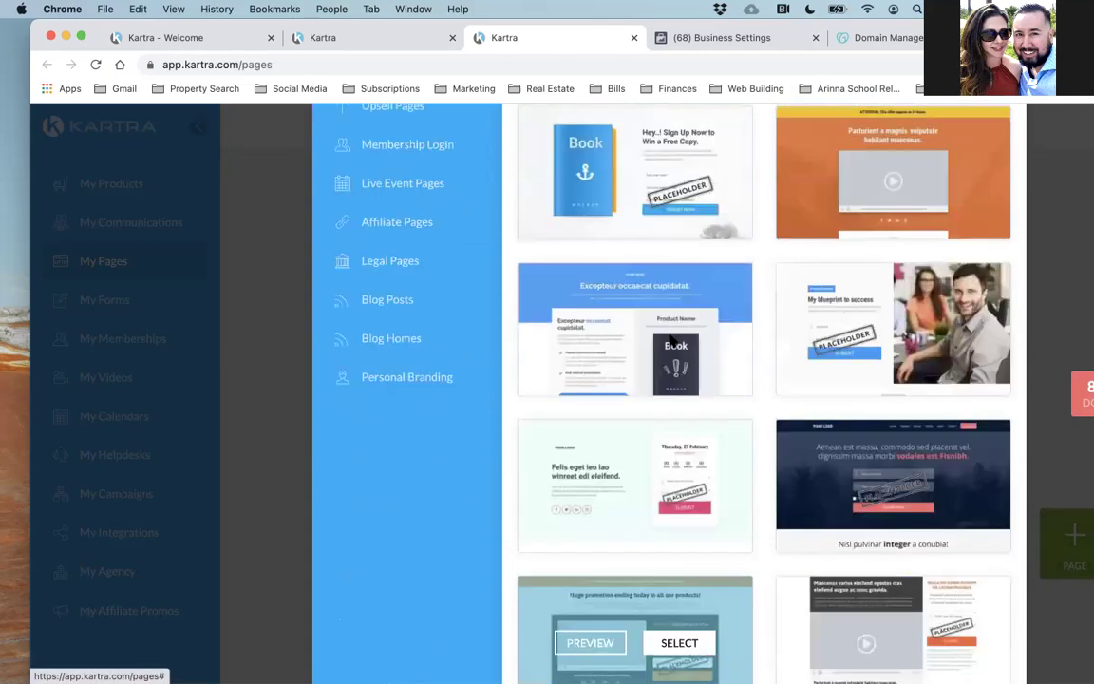
scroll(670, 339, "up", 5)
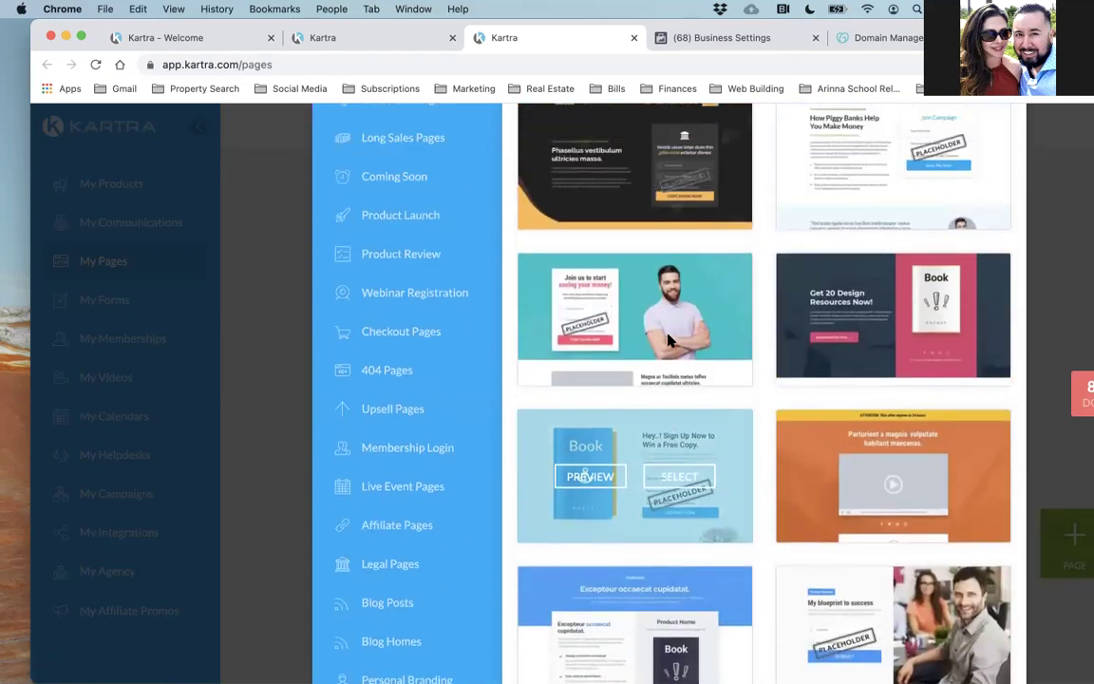
scroll(667, 340, "up", 5)
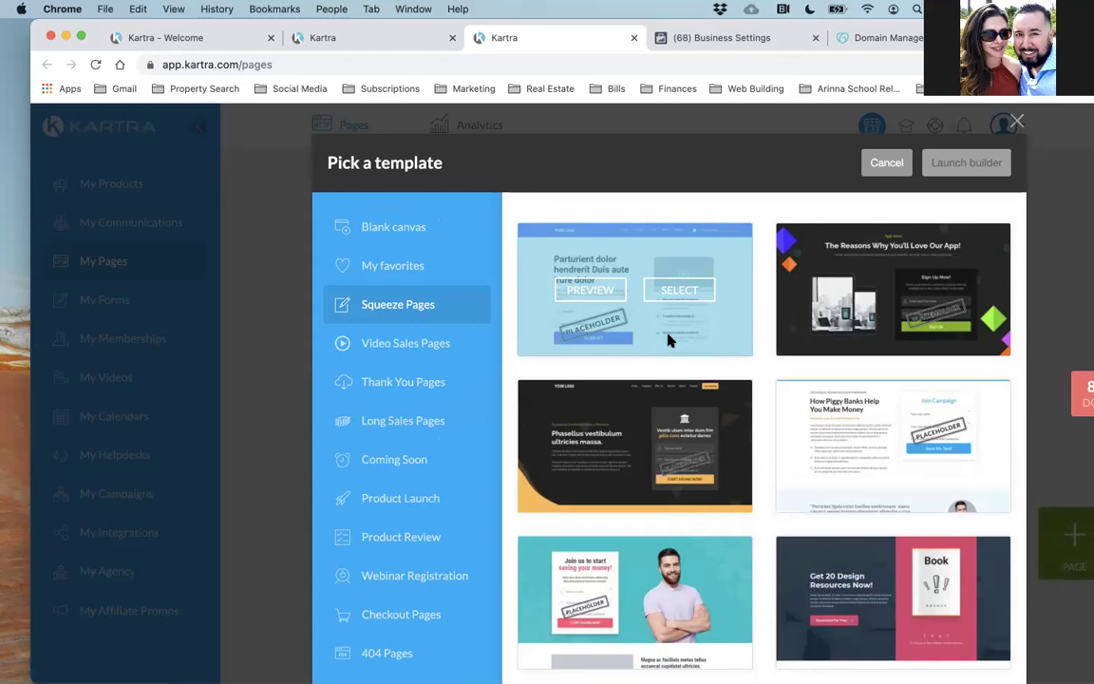
Preview the first Squeeze Pages template with the purple header and look through its full layout.
left_click(589, 291)
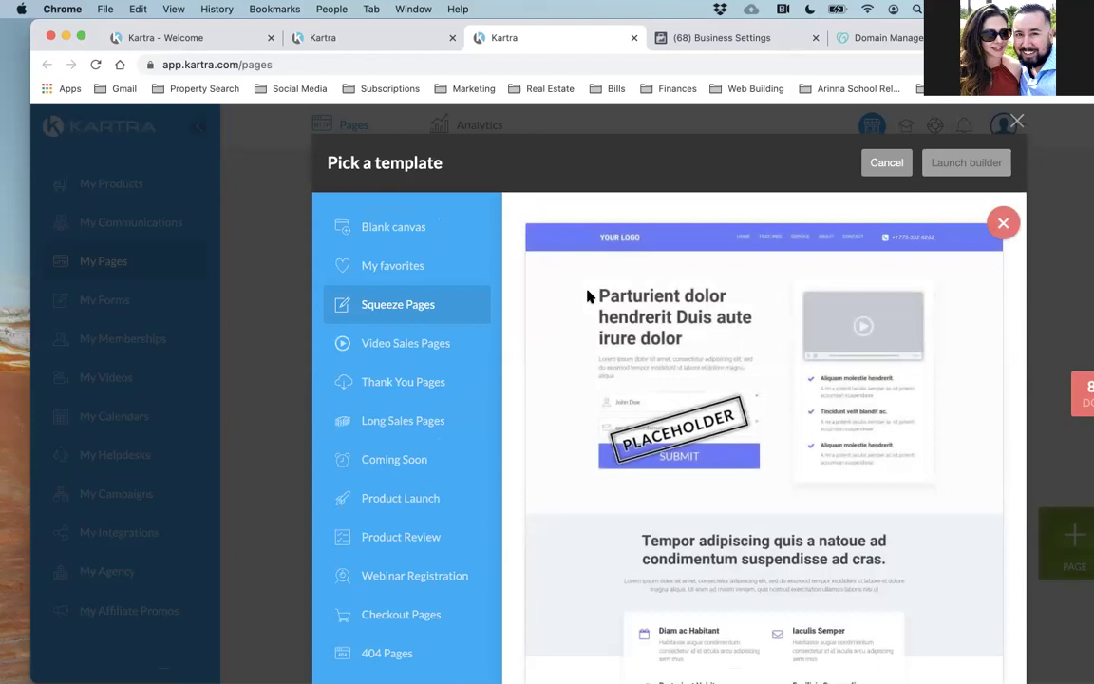
scroll(664, 366, "down", 5)
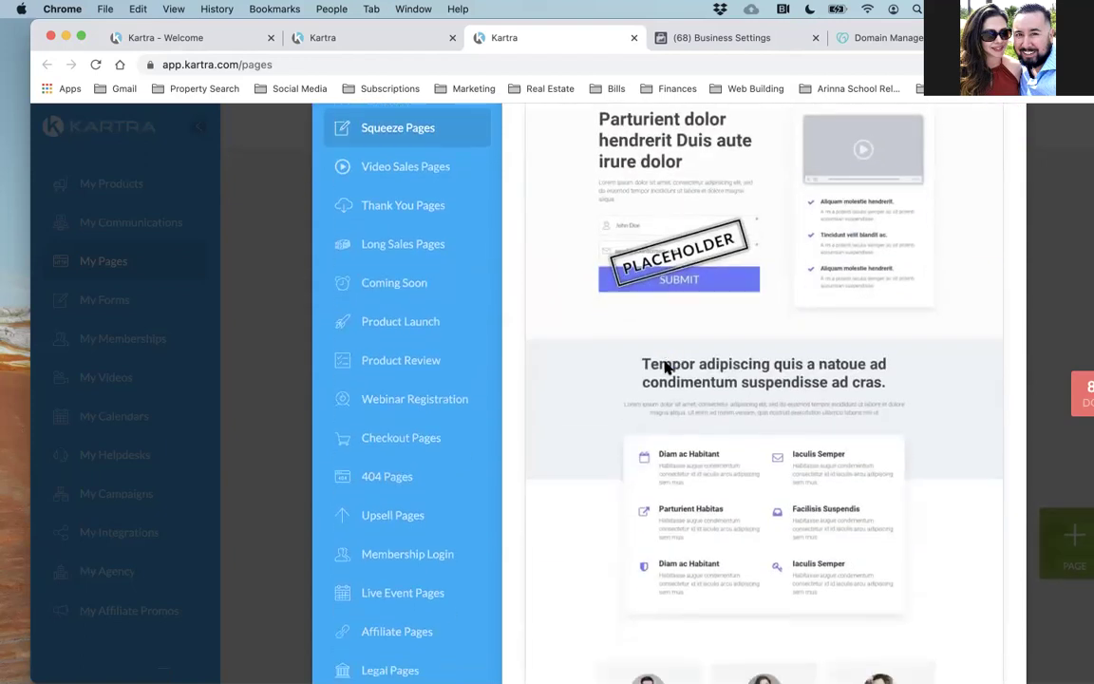
scroll(665, 366, "down", 6)
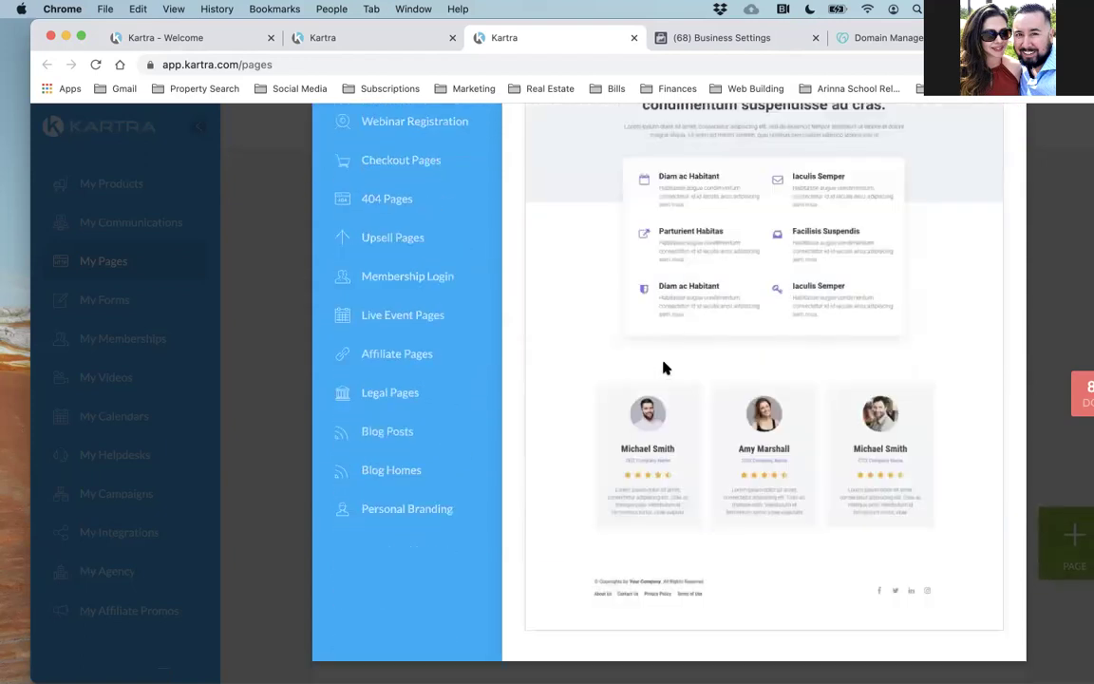
scroll(665, 368, "up", 10)
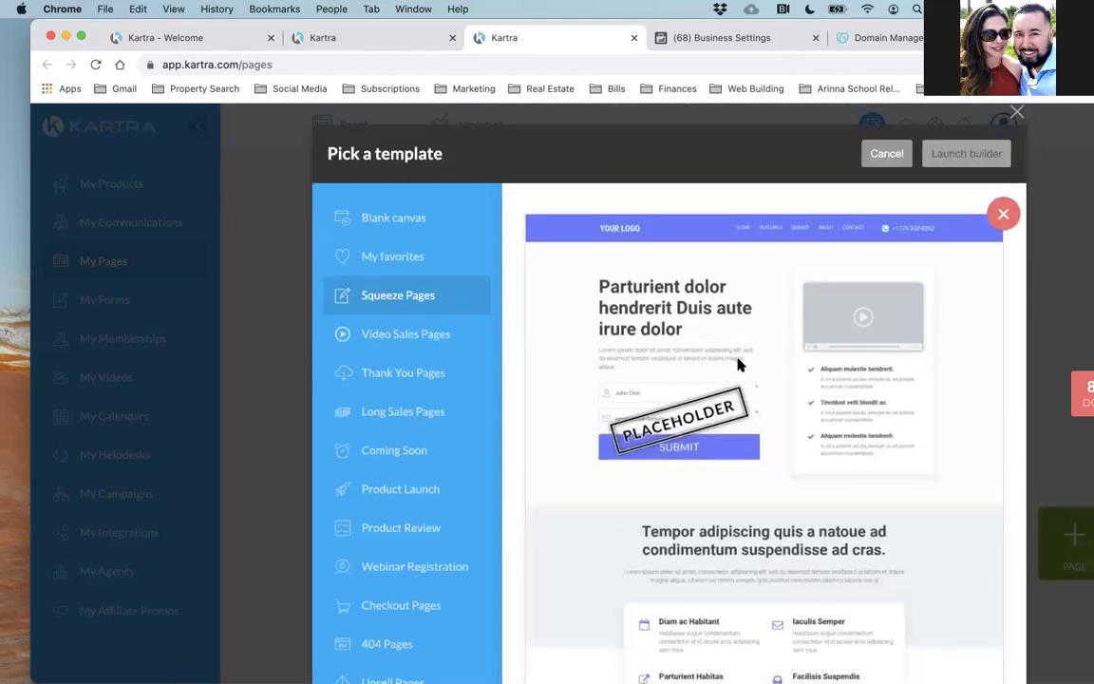
scroll(739, 365, "down", 1)
scroll(739, 366, "down", 1)
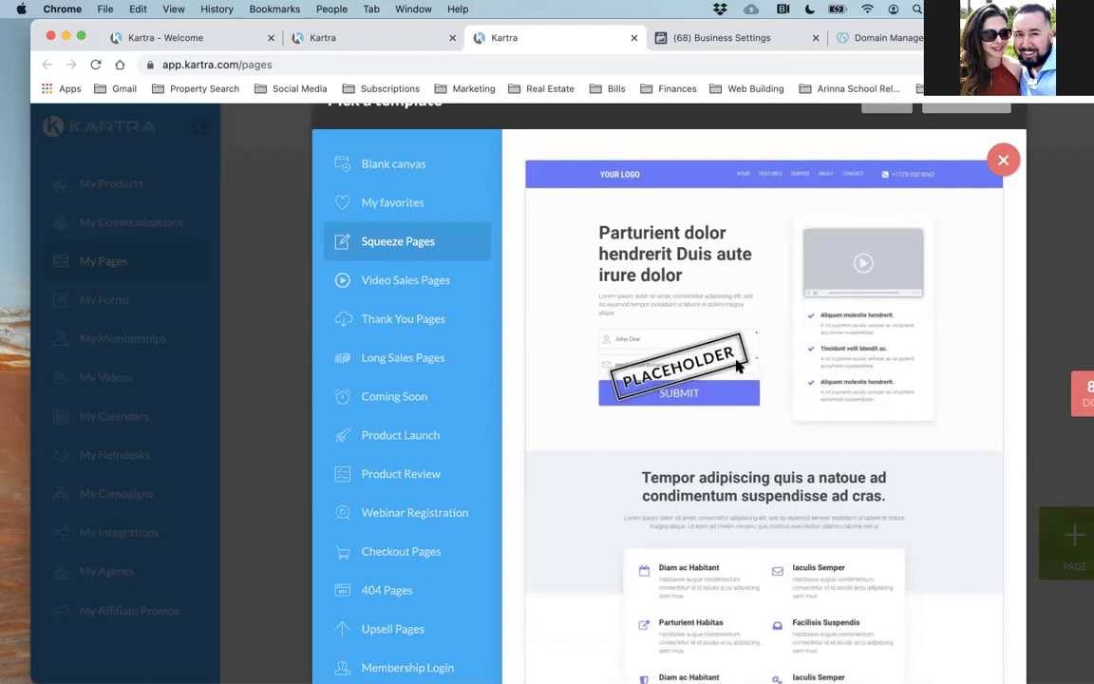
scroll(738, 365, "down", 1)
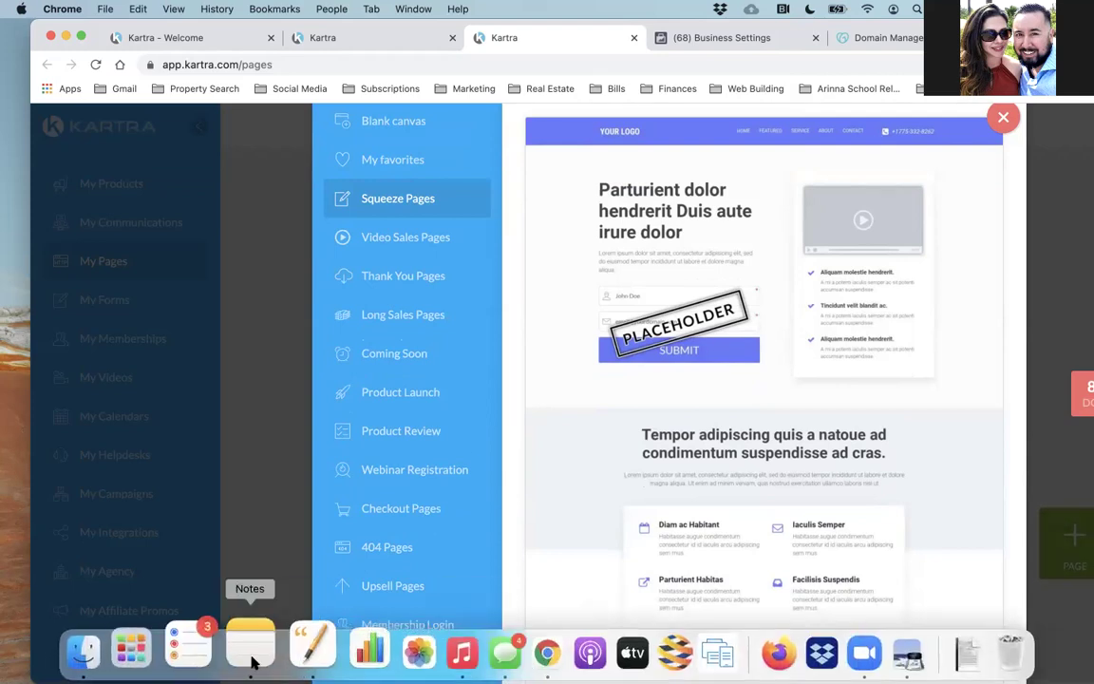
Switch to Notes and add "HI…." and "Here is what we have on the seller's guide and here is what you can expect.".
left_click(251, 653)
left_click(752, 202)
key("Return")
type("HI.")
type("Here is what we ")
type("have on the")
type(" selle")
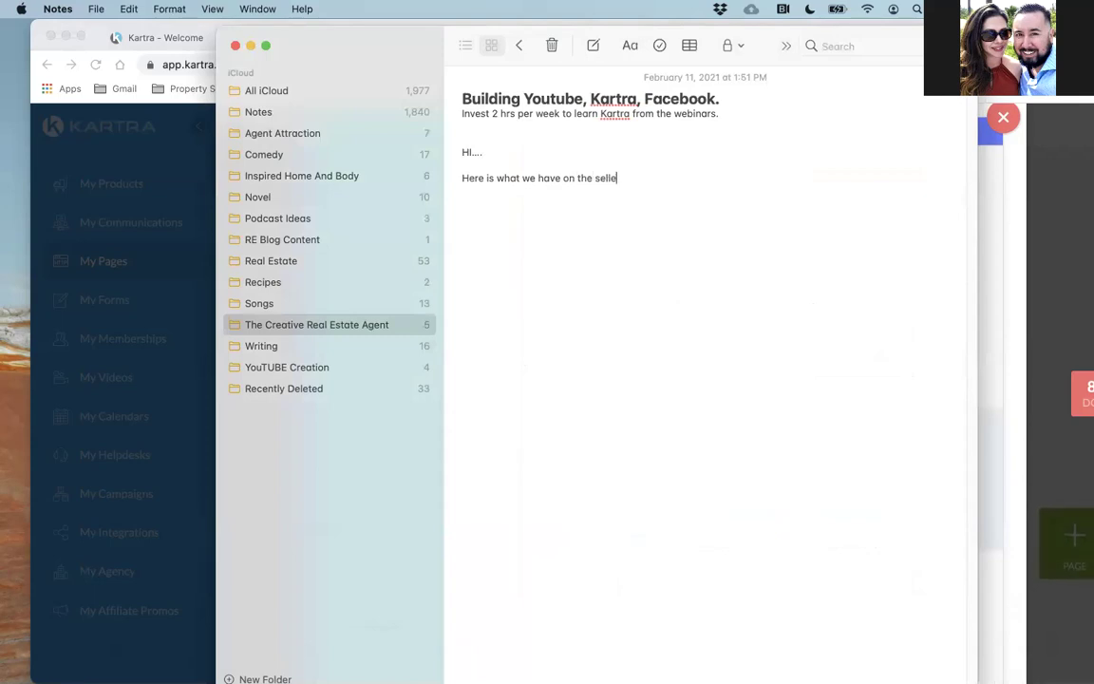
type("r's guide and here is what you ann expect.")
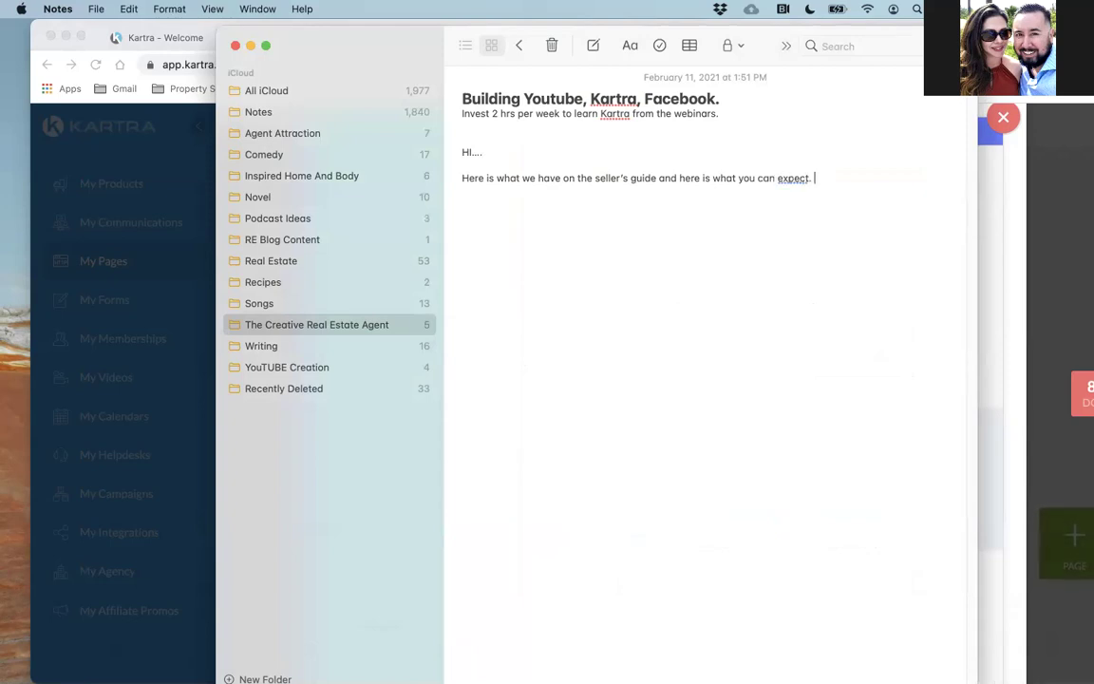
key("BackSpace")
key("BackSpace")
type("t.")
Return to Kartra in Chrome and browse the Thank You Pages templates through the whole list.
left_click(1082, 171)
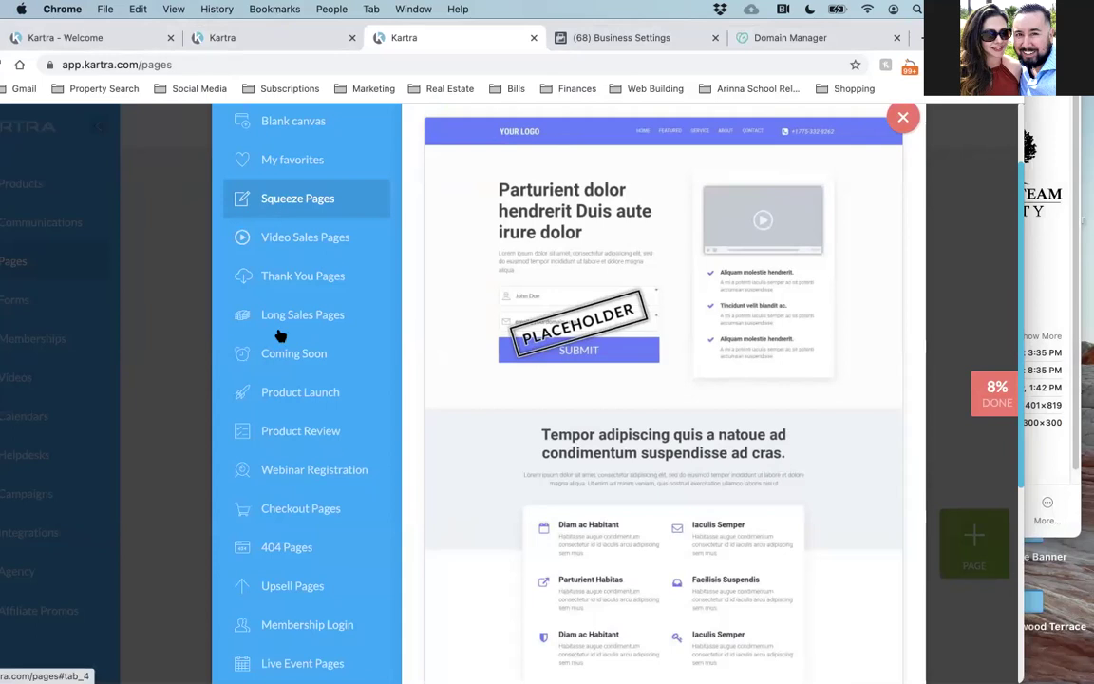
left_click(305, 279)
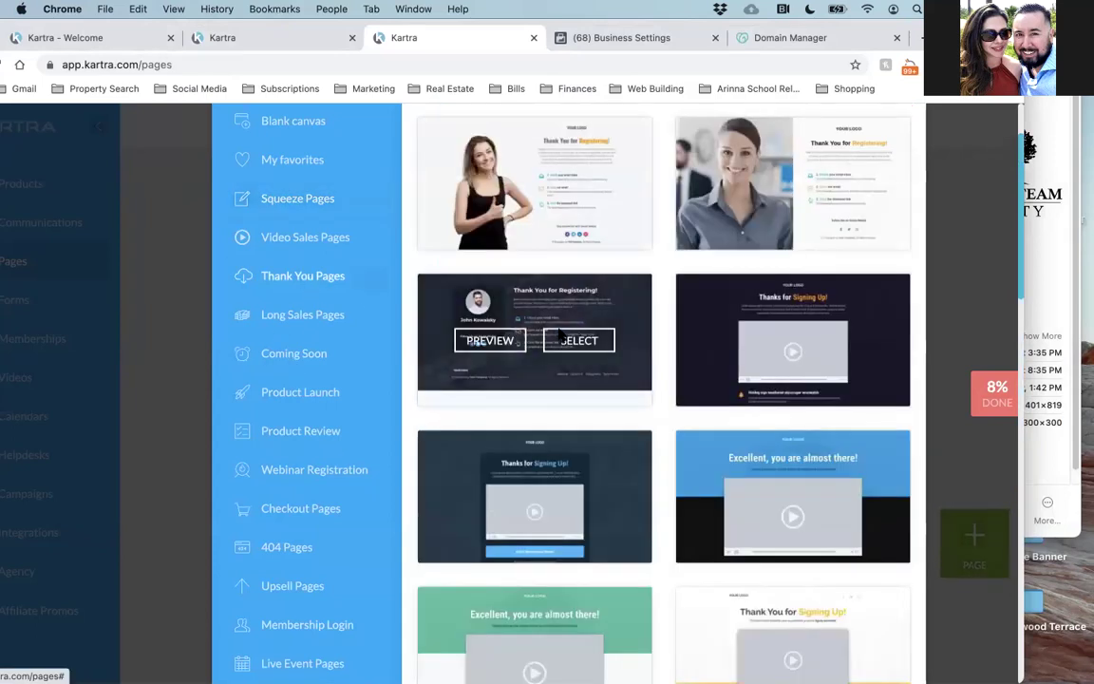
scroll(532, 327, "down", 5)
scroll(534, 326, "down", 5)
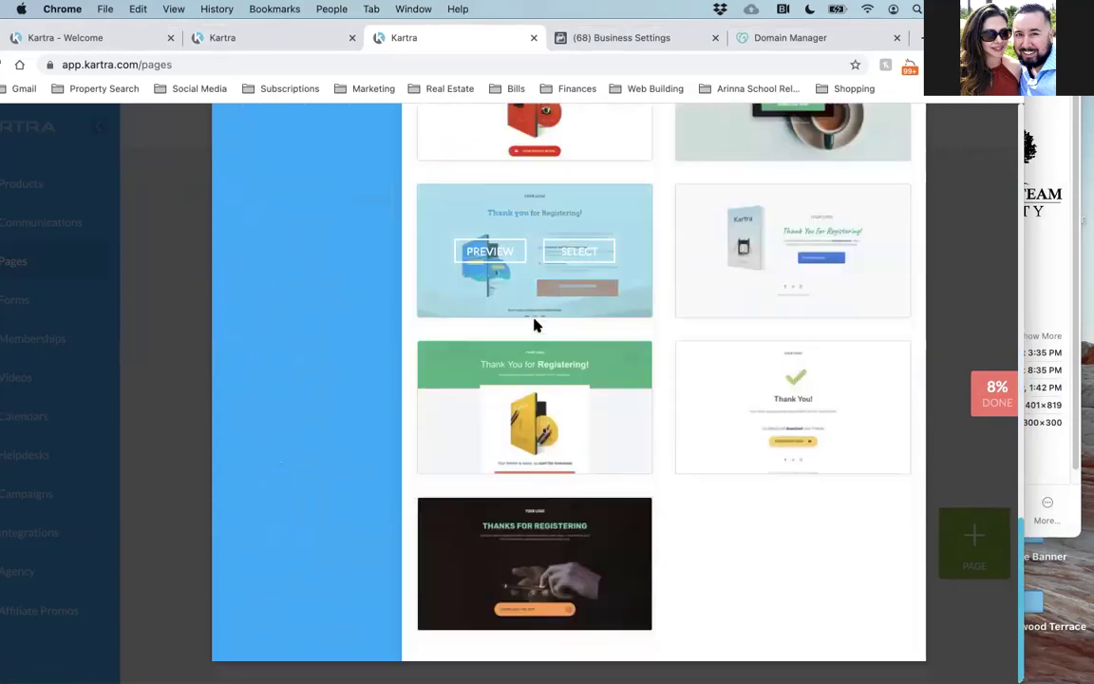
scroll(533, 324, "up", 6)
scroll(534, 324, "up", 5)
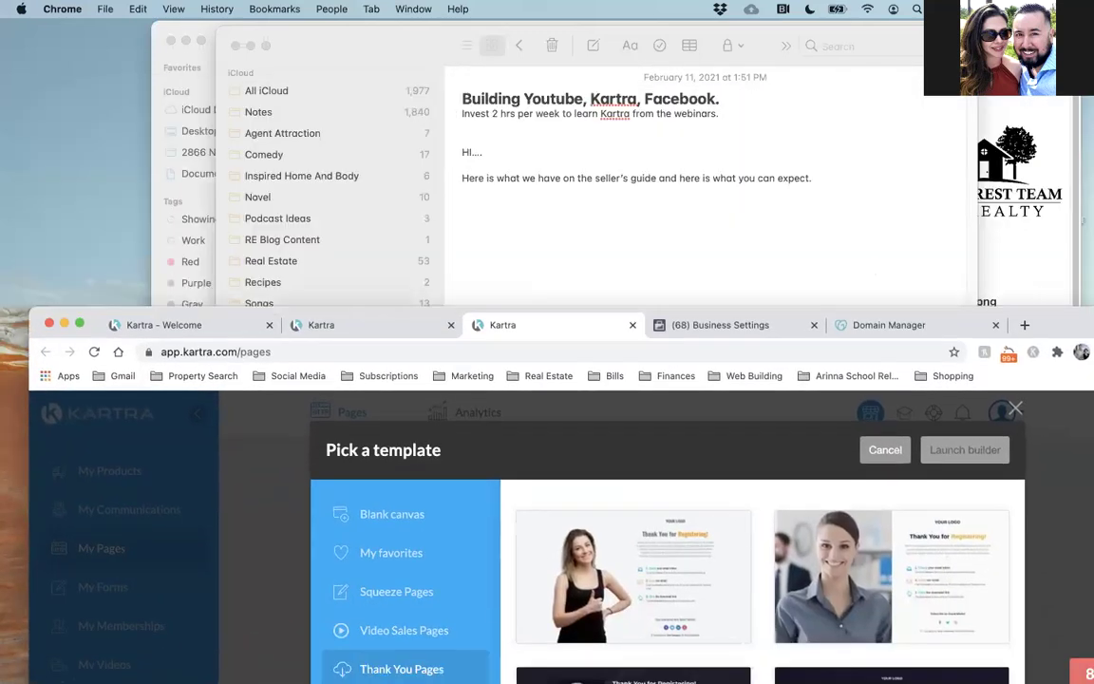
Switch to Notes and add the line "Landing to Squeeze to Thank you" below the seller's guide text.
key("super+Tab")
type("Landing to ")
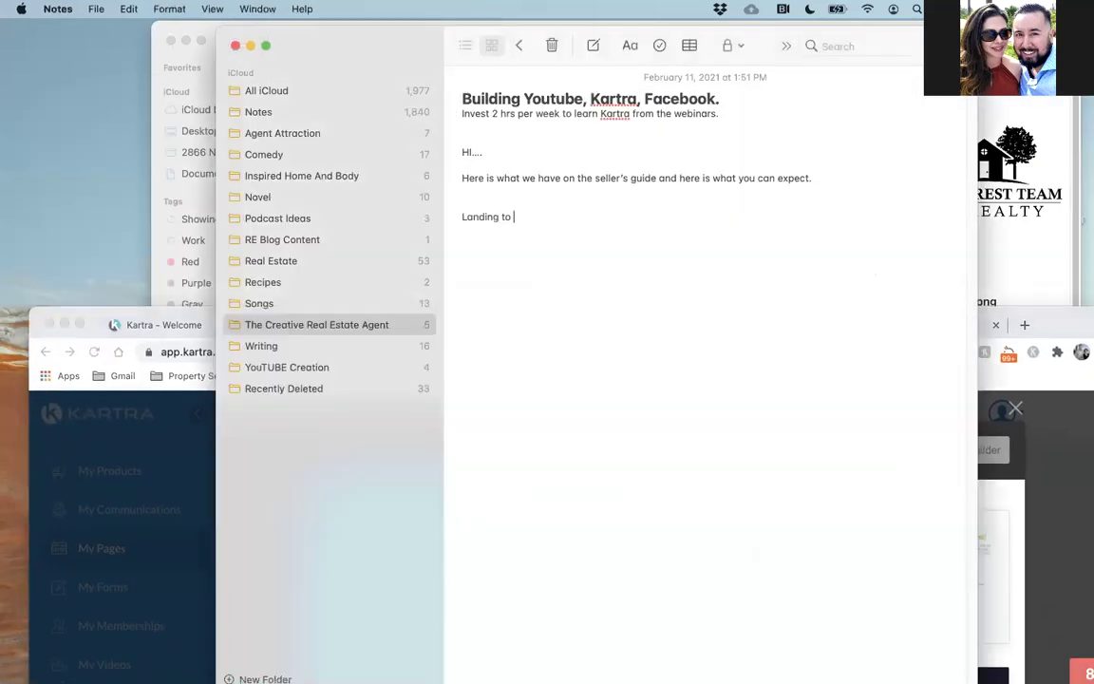
type("Squee")
key("BackSpace")
type("ze to Thank you")
Return to Kartra in Chrome and preview the "Hey..! Sign Up Now to Win a Free Copy" Squeeze Pages template, then close the preview.
left_click(1073, 328)
left_click_drag(1073, 327, 1030, 44)
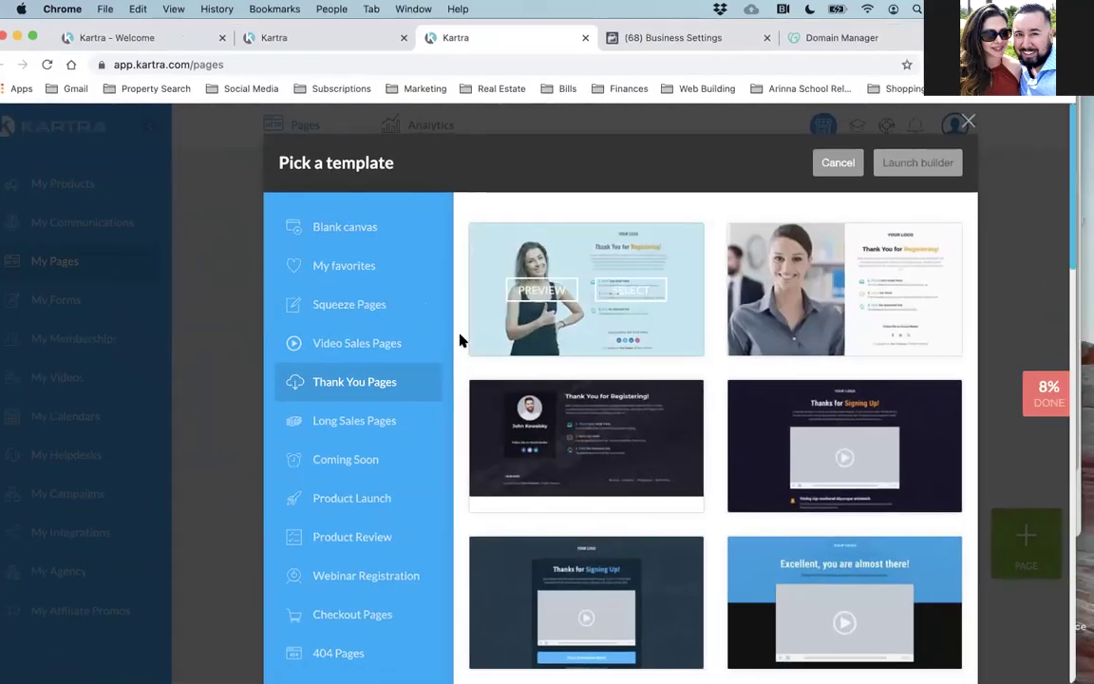
left_click(369, 308)
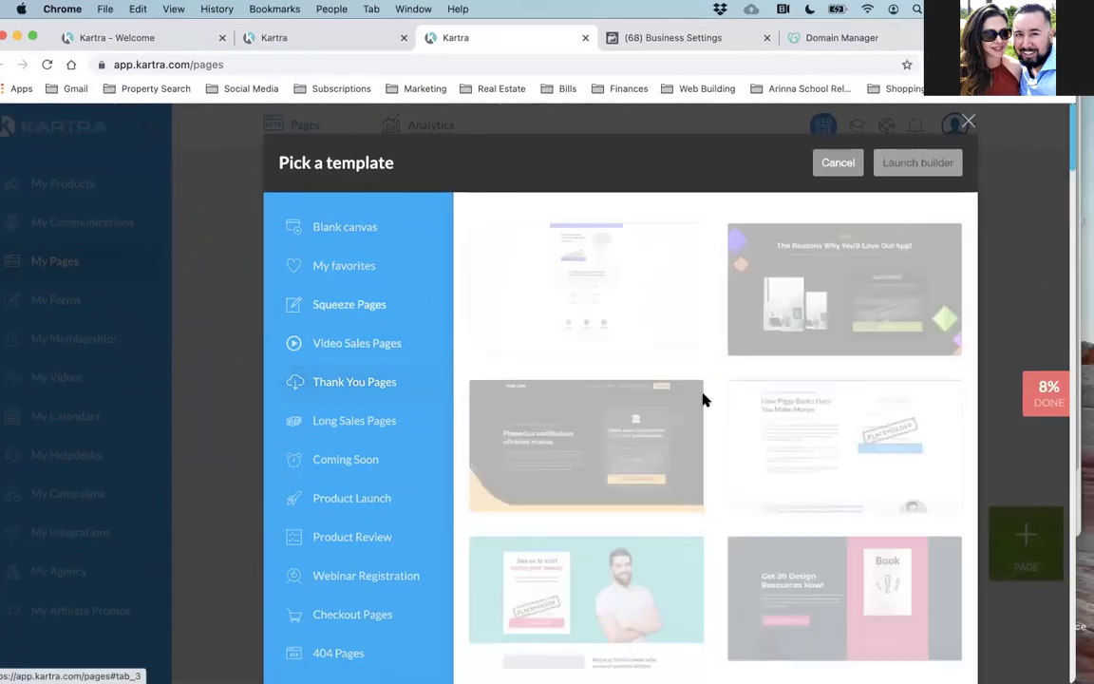
mouse_move(730, 407)
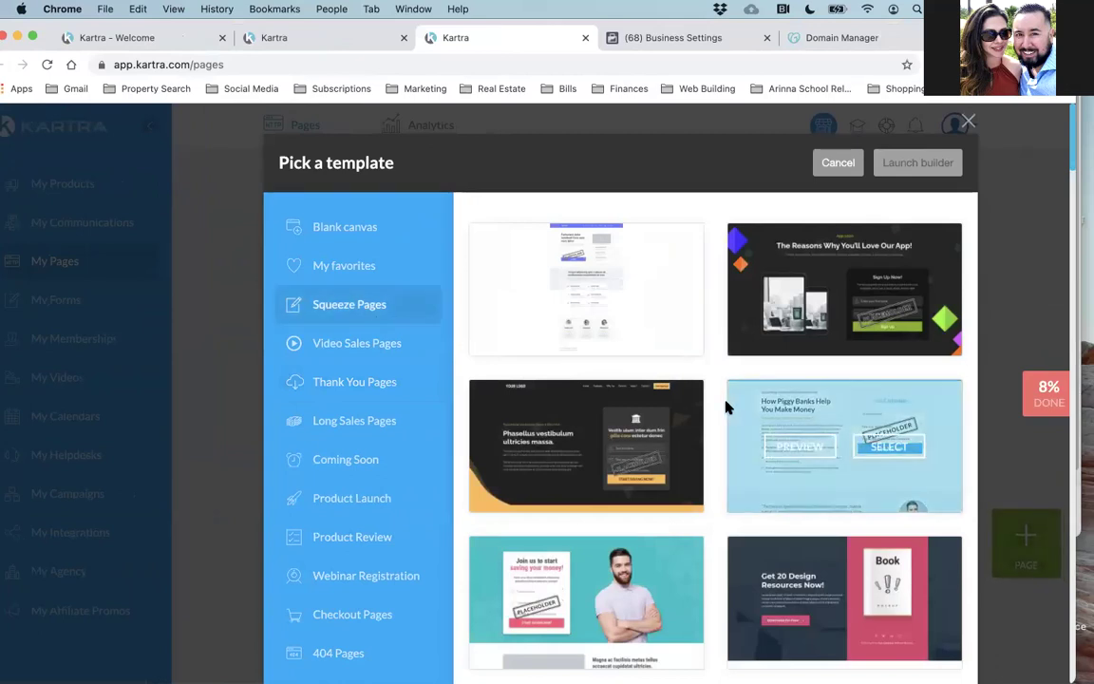
scroll(721, 406, "down", 2)
scroll(721, 406, "down", 8)
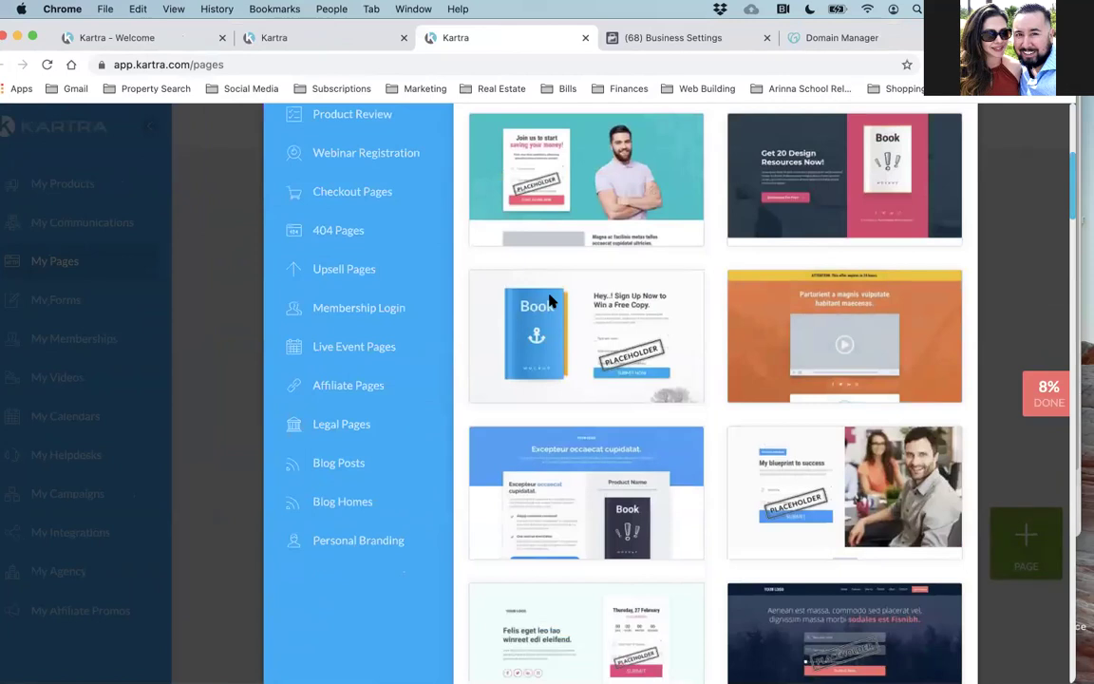
mouse_move(652, 296)
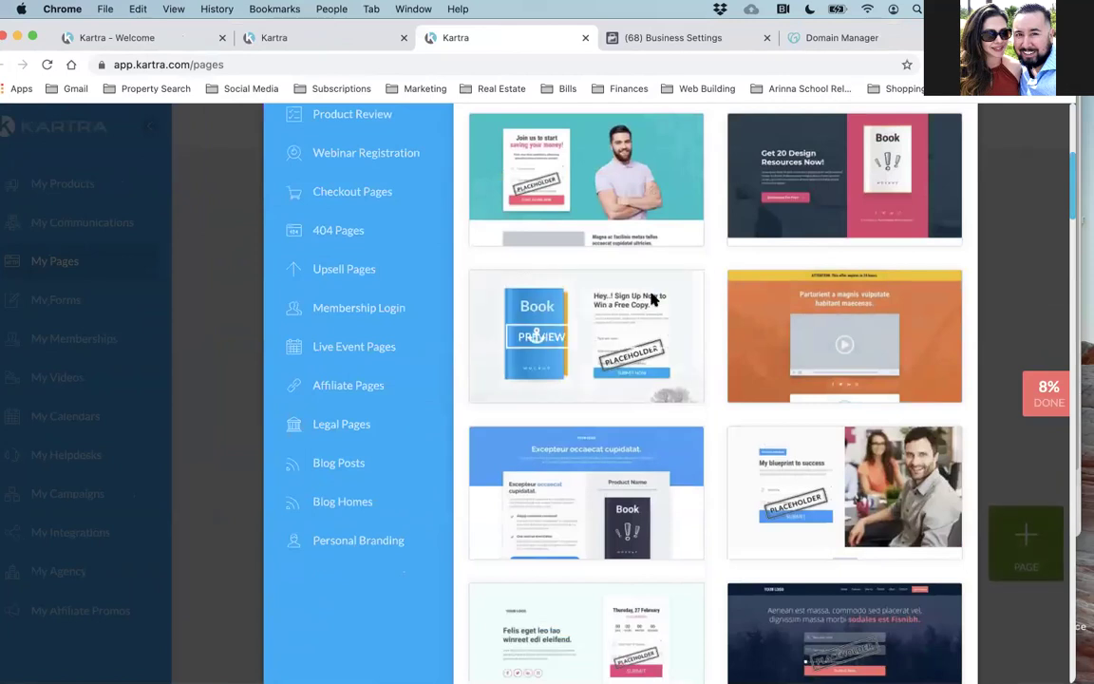
left_click(549, 338)
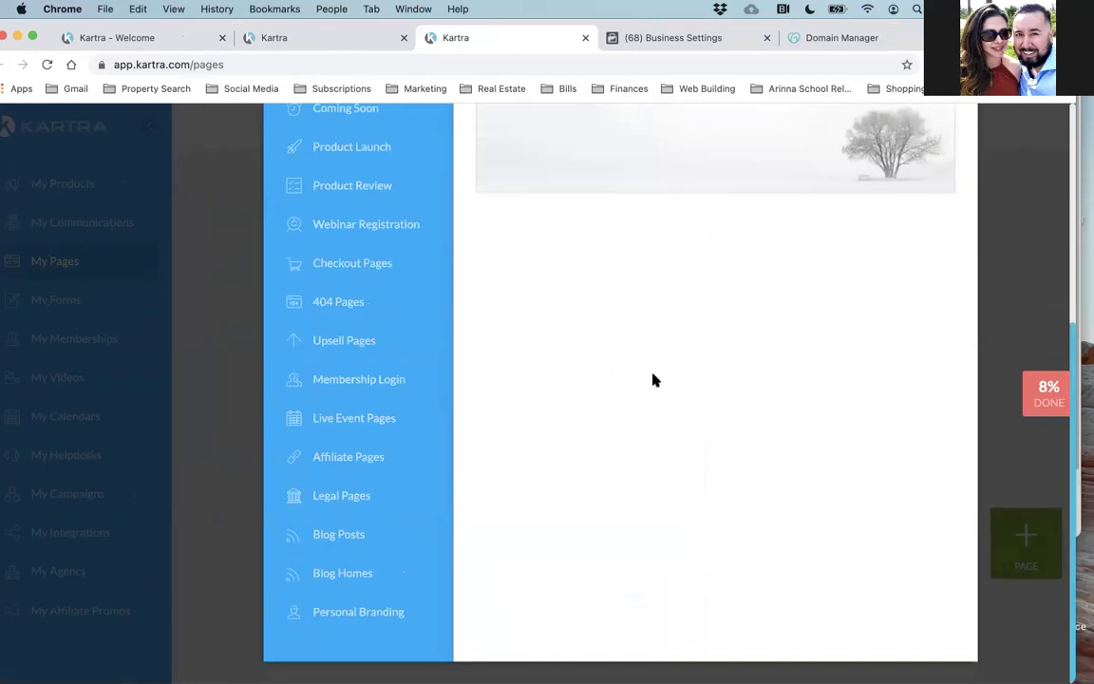
scroll(652, 380, "up", 5)
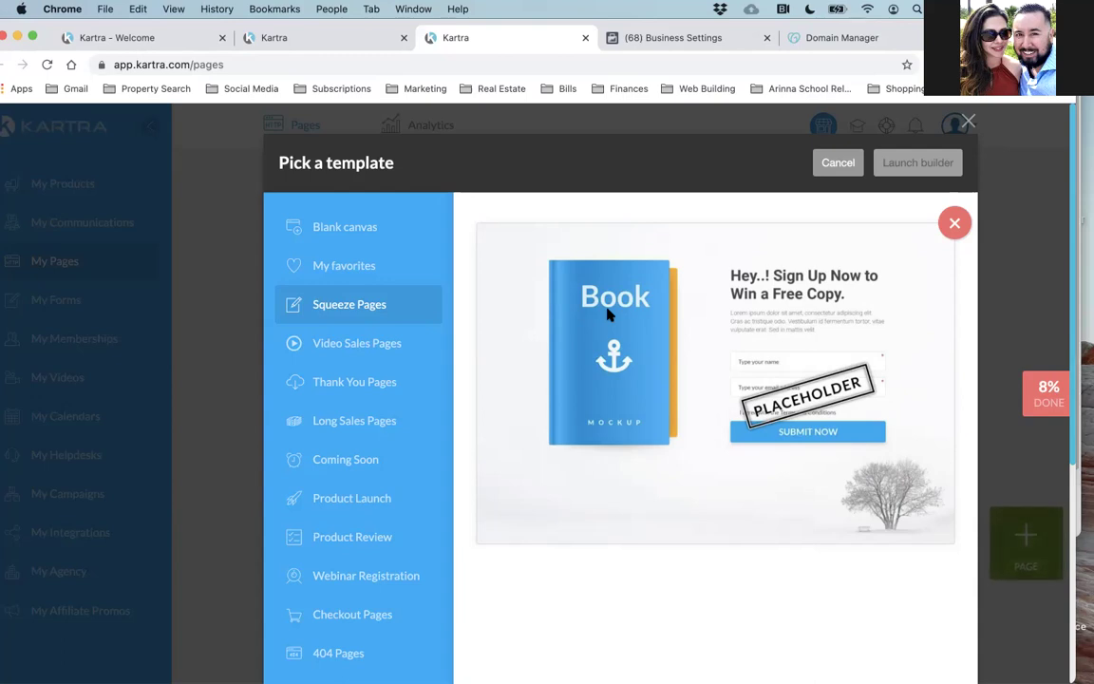
left_click(954, 224)
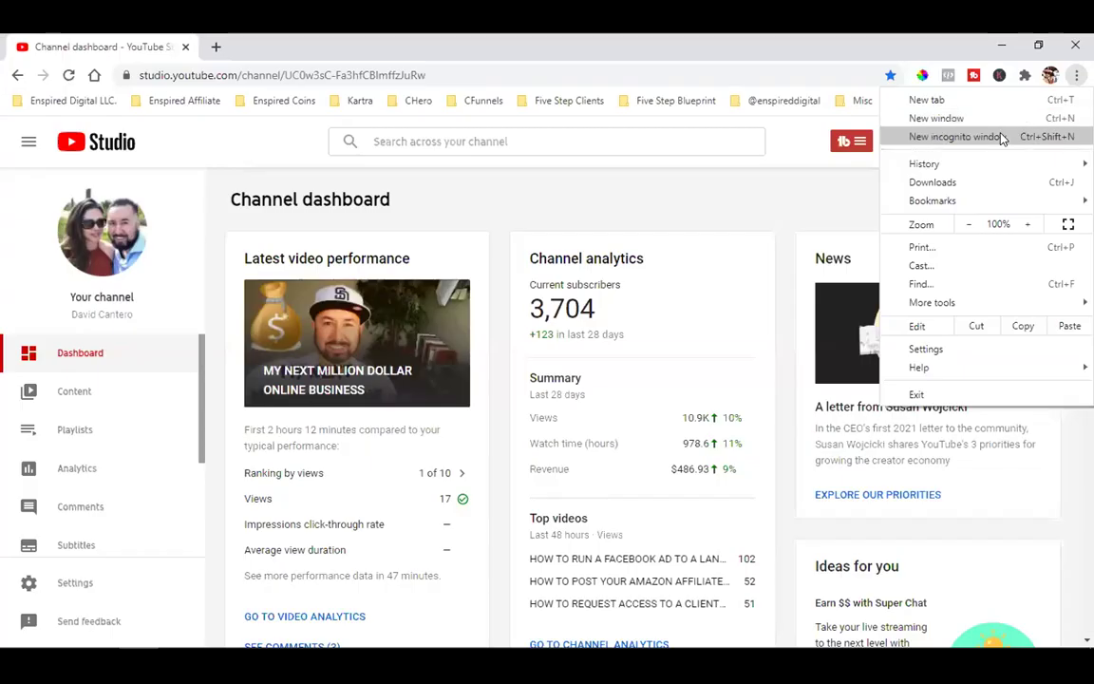
left_click(900, 136)
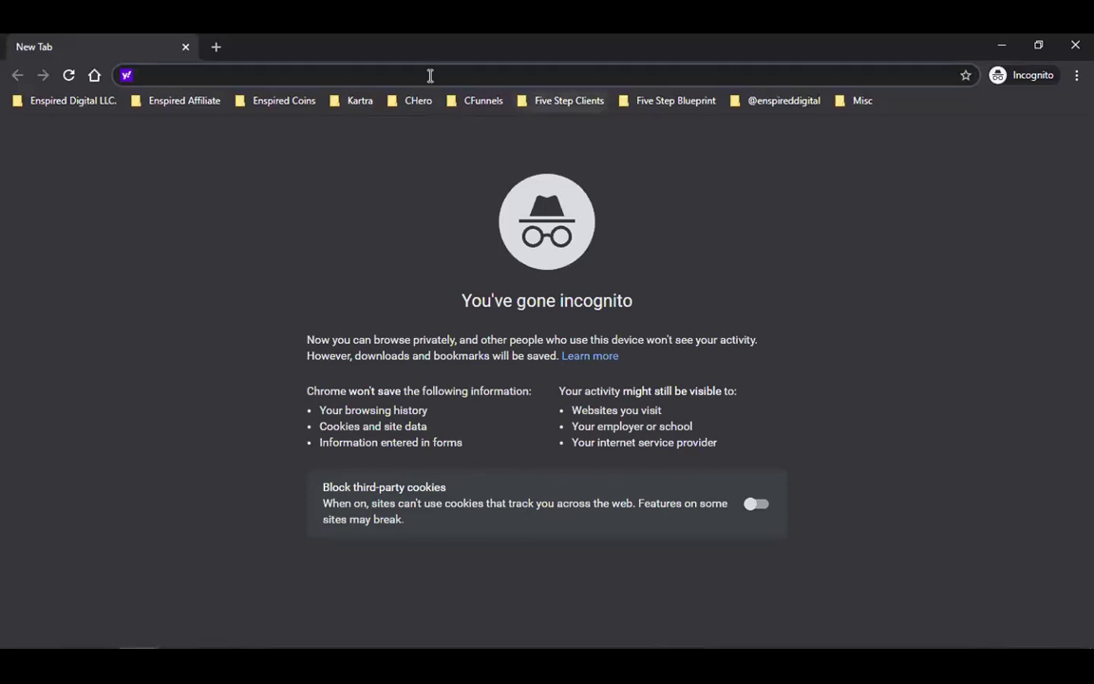
type("ww")
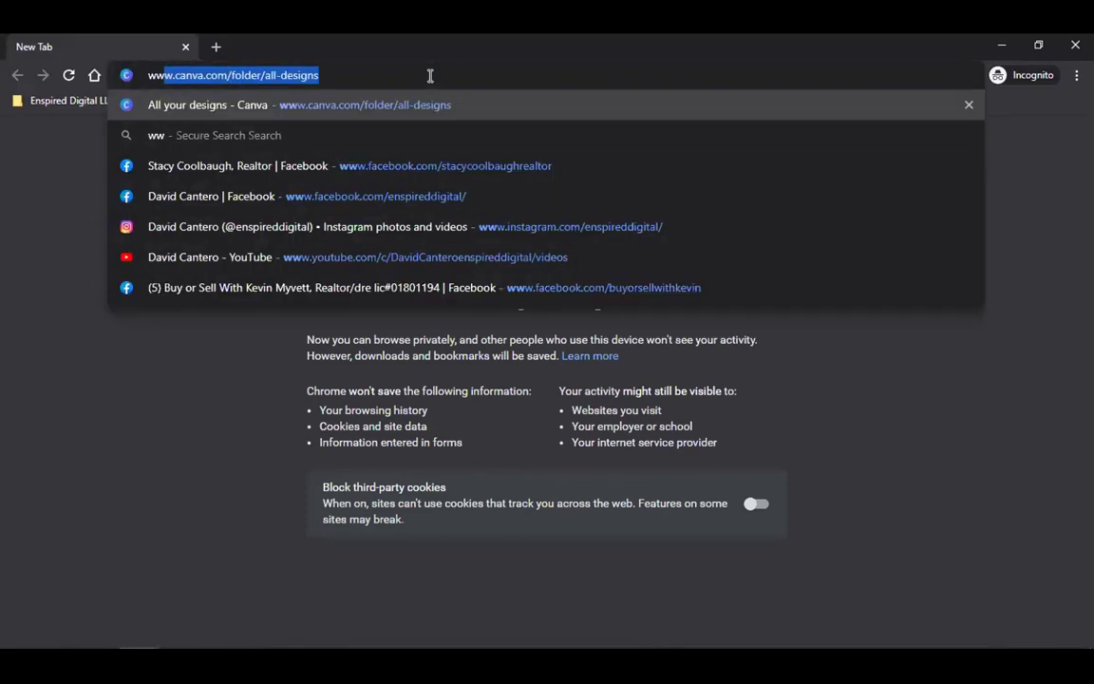
type("w.t")
key("BackSpace")
type("five")
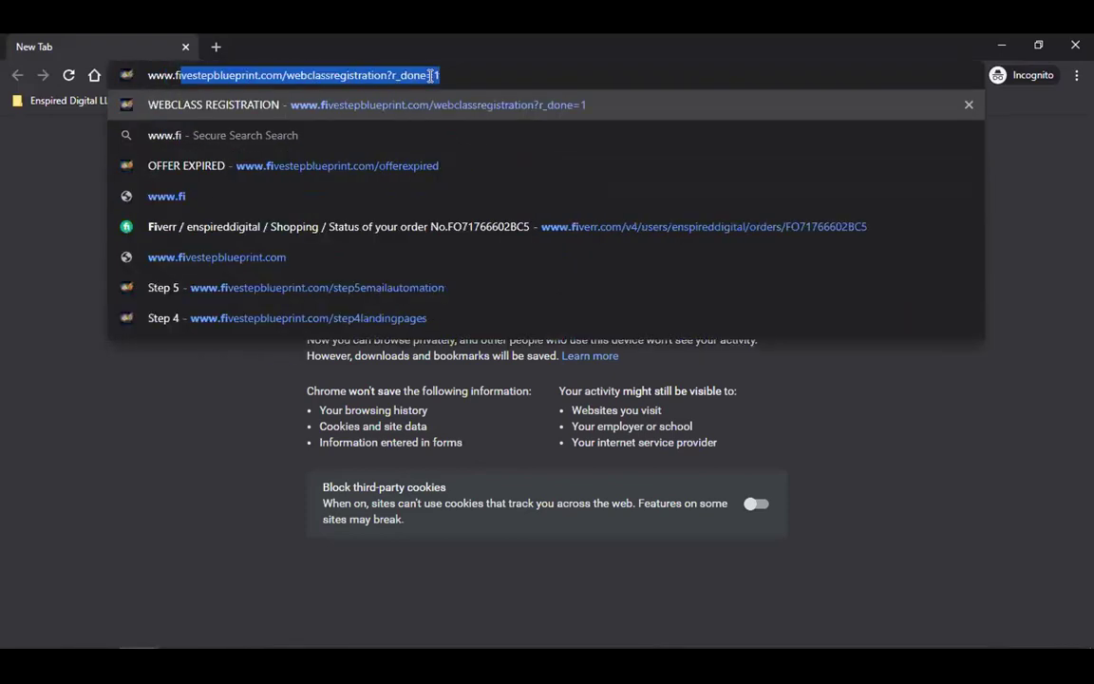
left_click(444, 74)
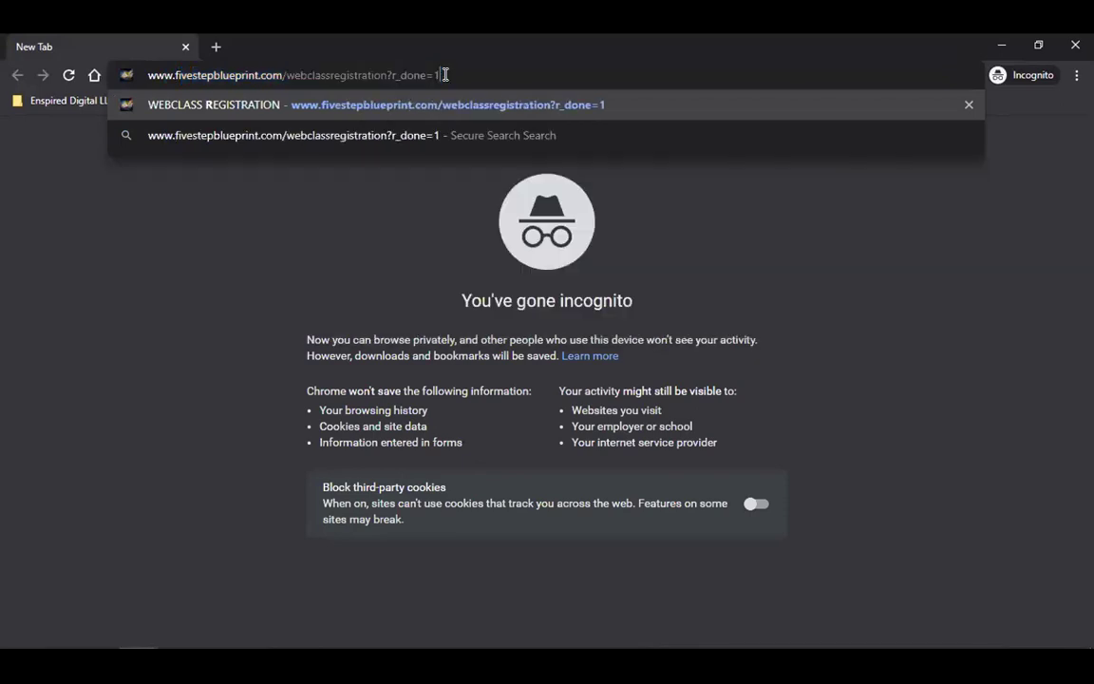
key("BackSpace")
key("BackSpace")
key("BackSpace")
key("BackSpace")
key("BackSpace")
key("BackSpace")
key("BackSpace")
key("BackSpace")
key("BackSpace")
key("BackSpace")
key("BackSpace")
key("BackSpace")
key("BackSpace")
key("BackSpace")
key("BackSpace")
key("BackSpace")
key("BackSpace")
key("BackSpace")
key("BackSpace")
key("BackSpace")
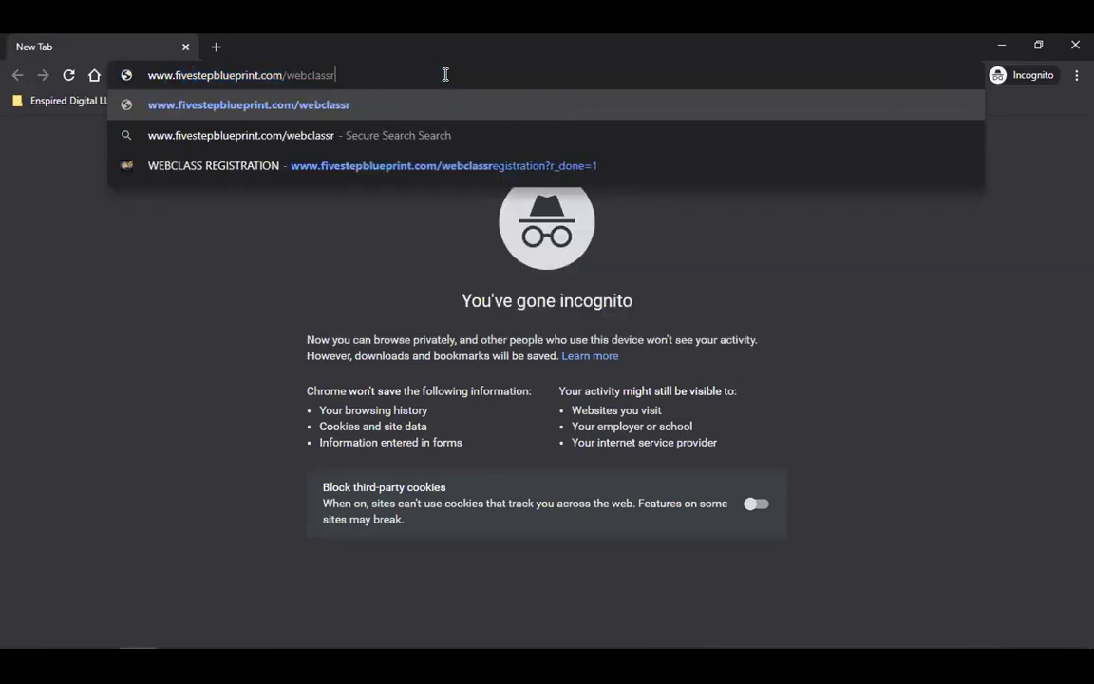
key("BackSpace")
type("book")
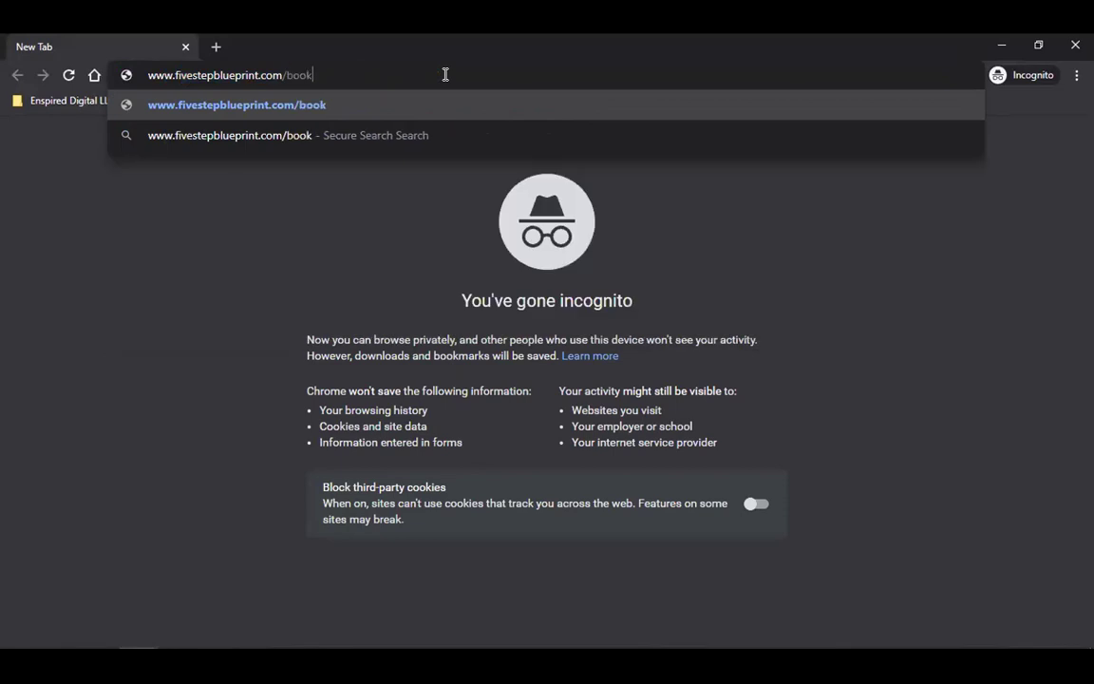
key("Return")
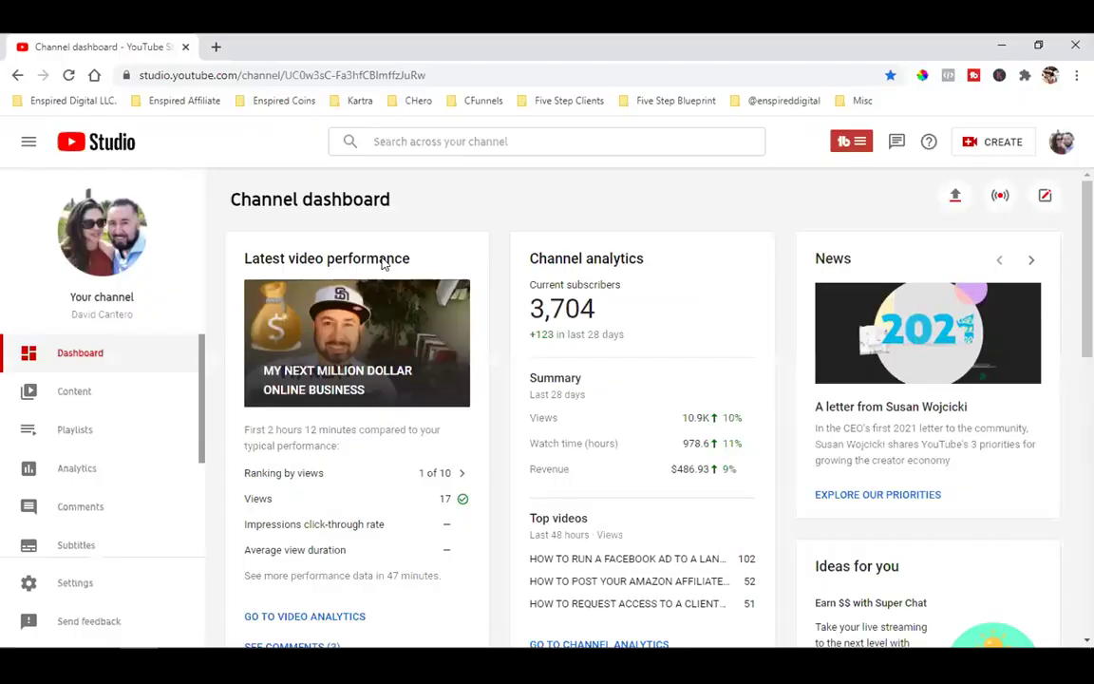
Open the bookmarked Kartra site in a new tab, log in with the saved credentials, and go to My Pages.
left_click(212, 45)
left_click(185, 102)
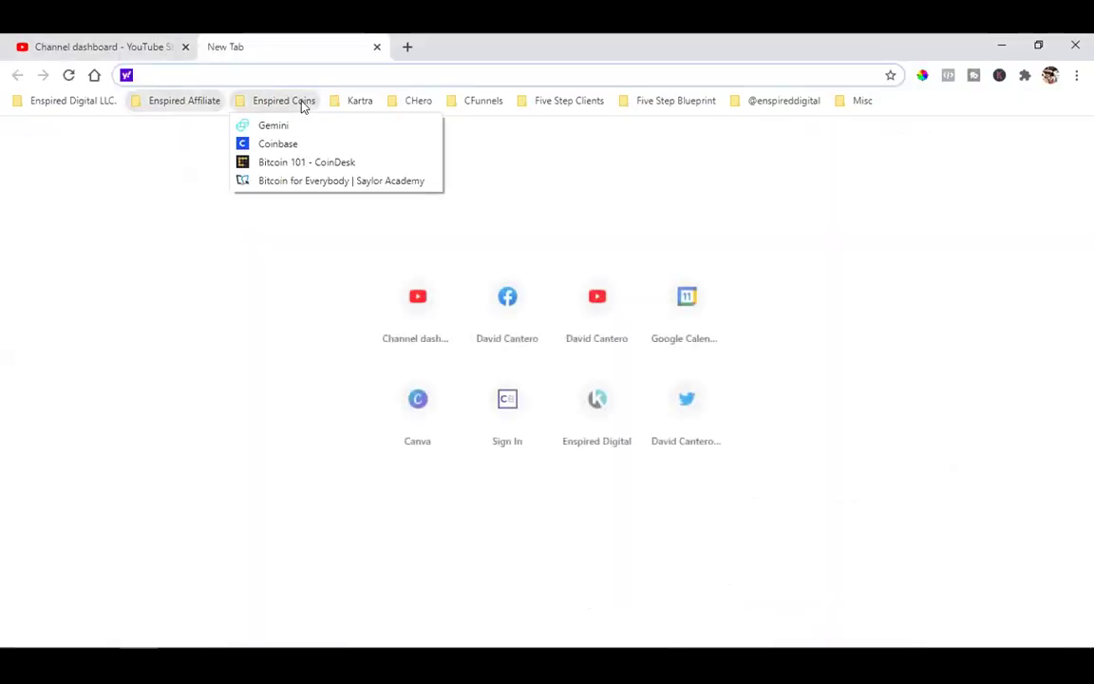
mouse_move(346, 103)
left_click(365, 124)
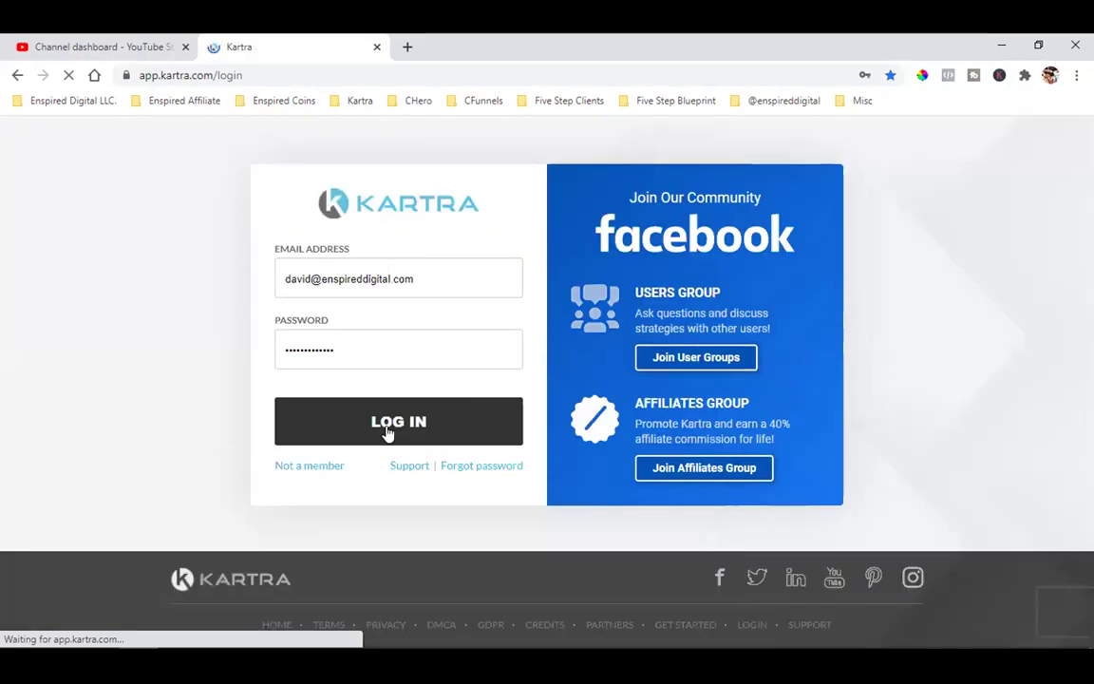
left_click(388, 432)
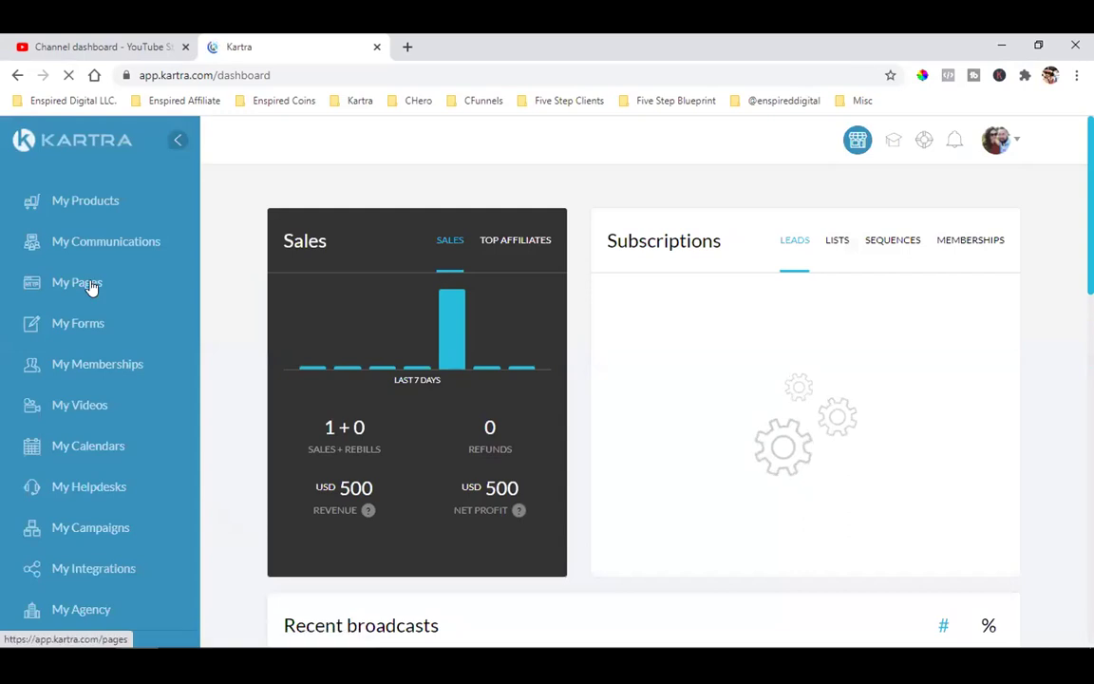
left_click(91, 284)
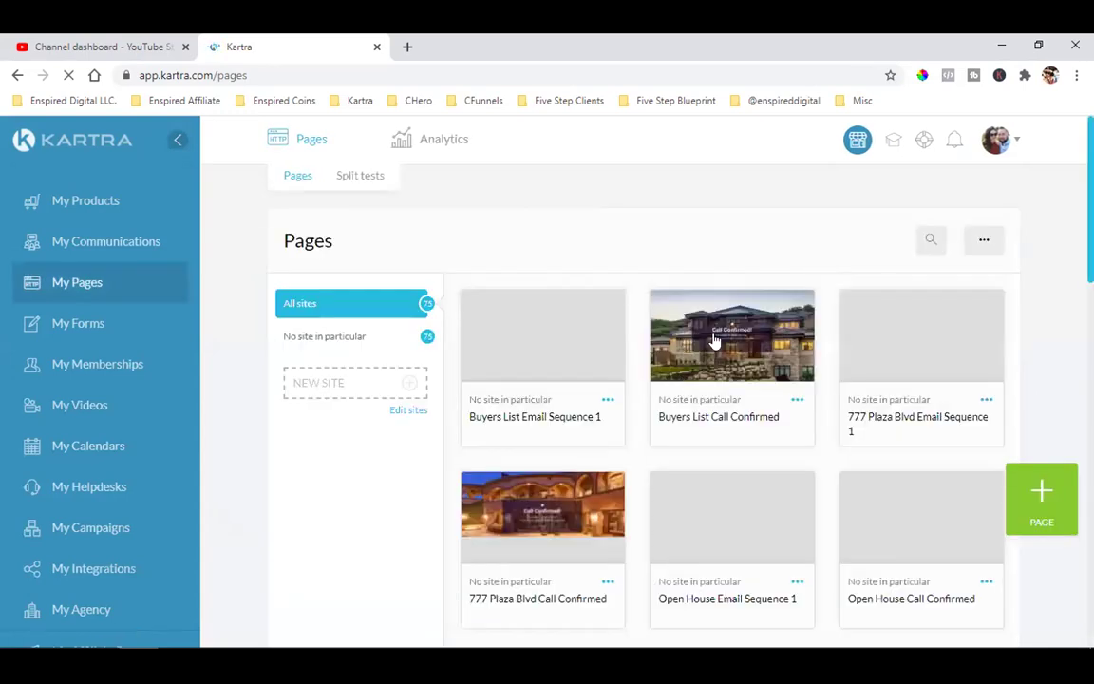
Filter the pages list to the Five Step Blueprint Book category.
left_click(869, 243)
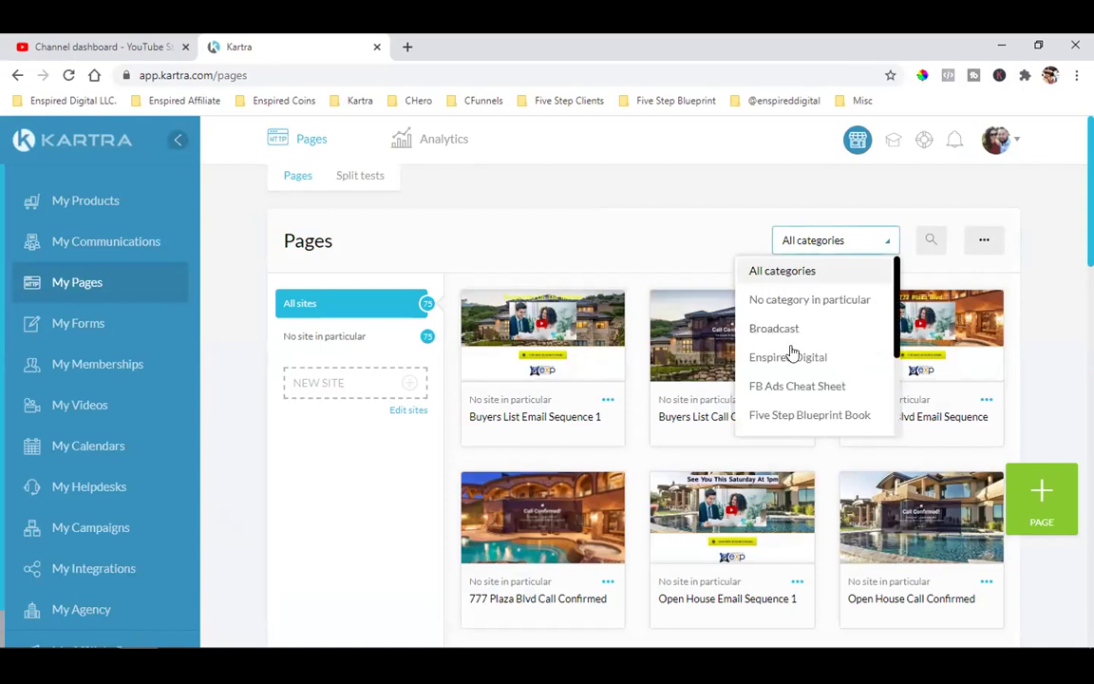
scroll(816, 378, "down", 1)
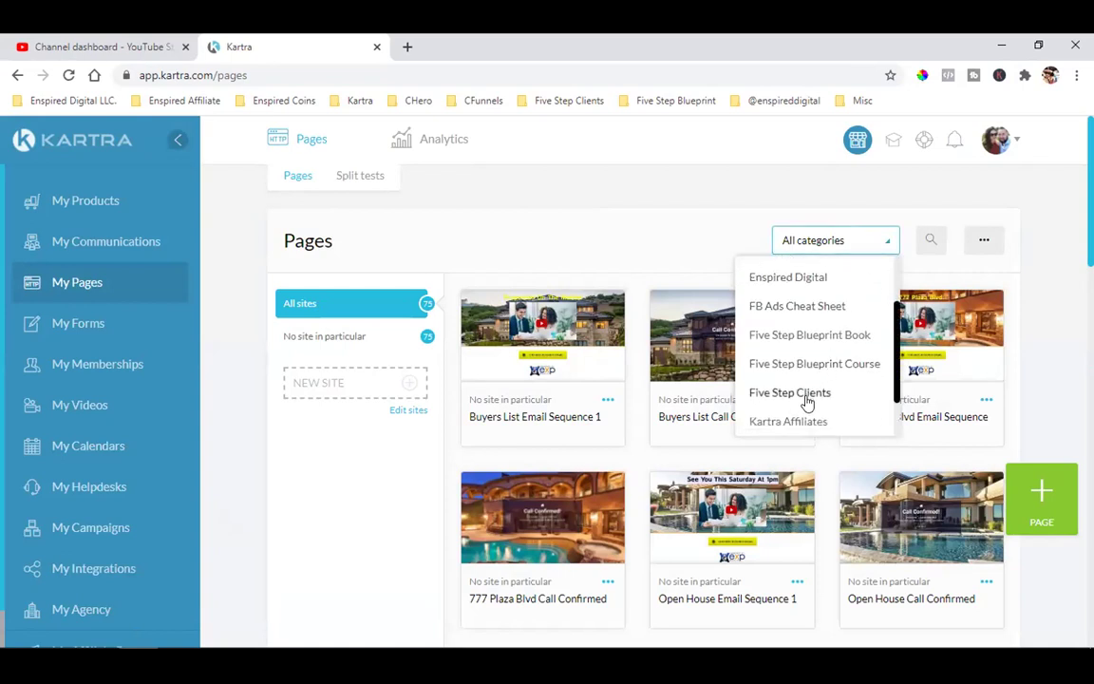
scroll(811, 397, "down", 1)
scroll(836, 359, "down", 1)
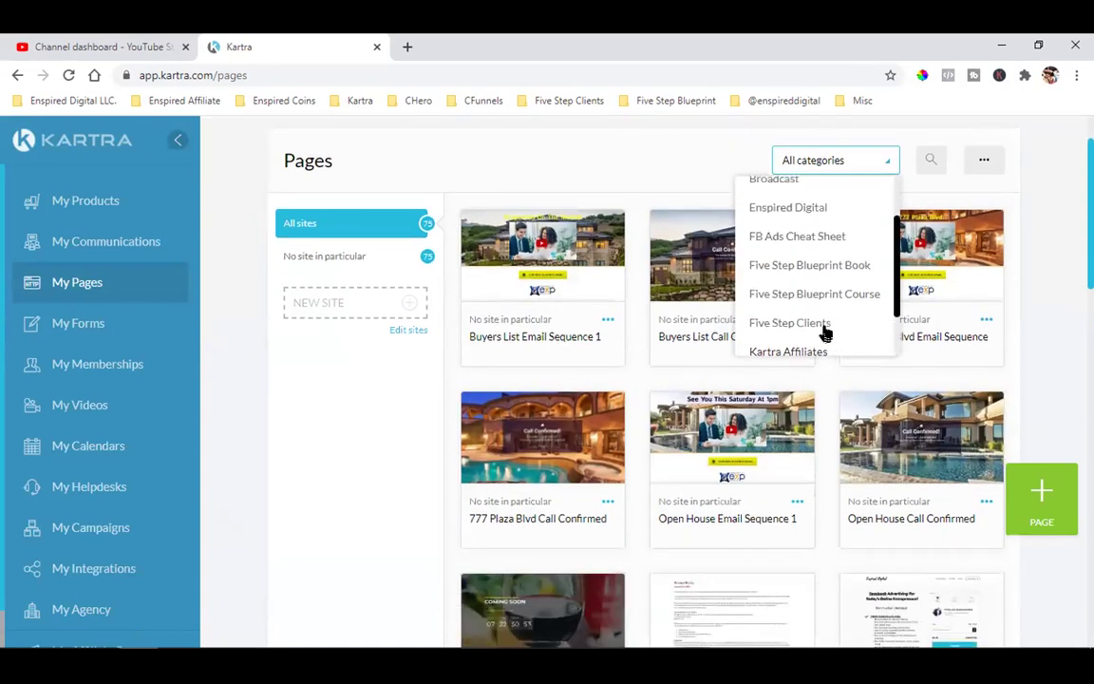
scroll(819, 290, "up", 1)
left_click(822, 278)
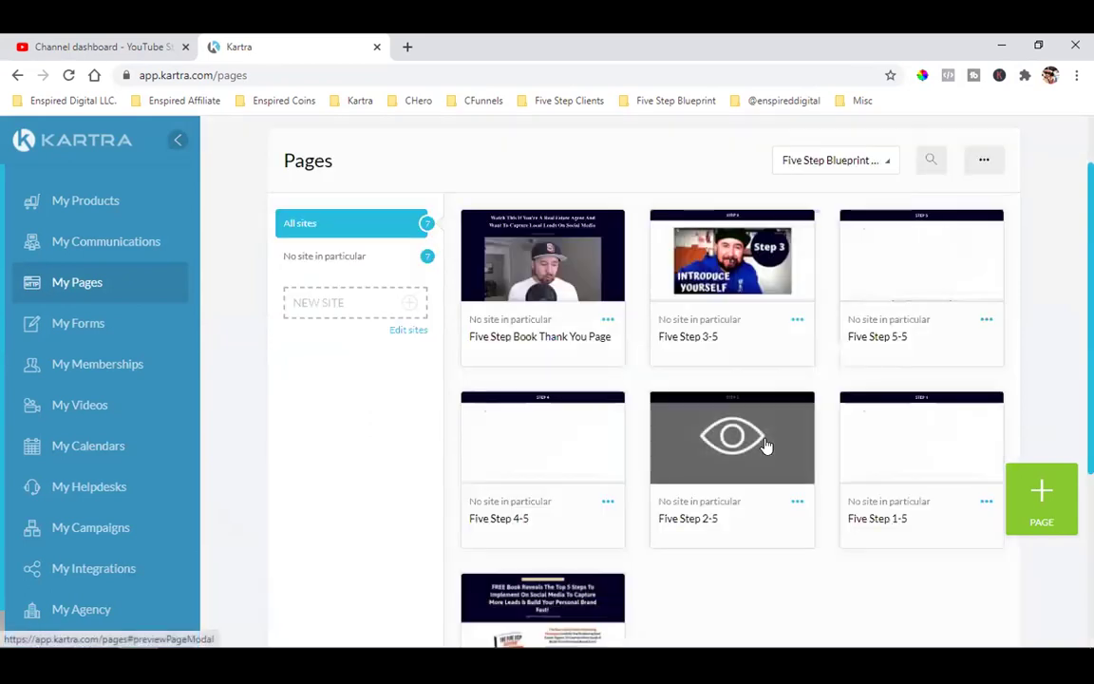
Open a preview of the Five Step FREE Book page.
scroll(768, 446, "down", 1)
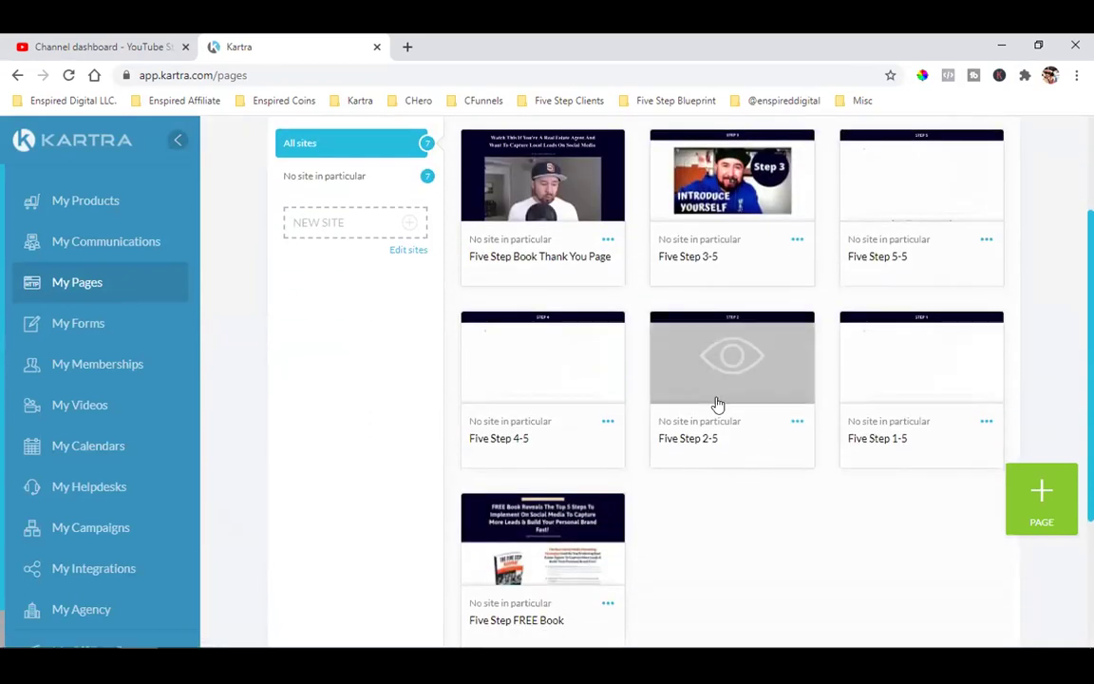
scroll(743, 494, "up", 1)
scroll(721, 474, "down", 4)
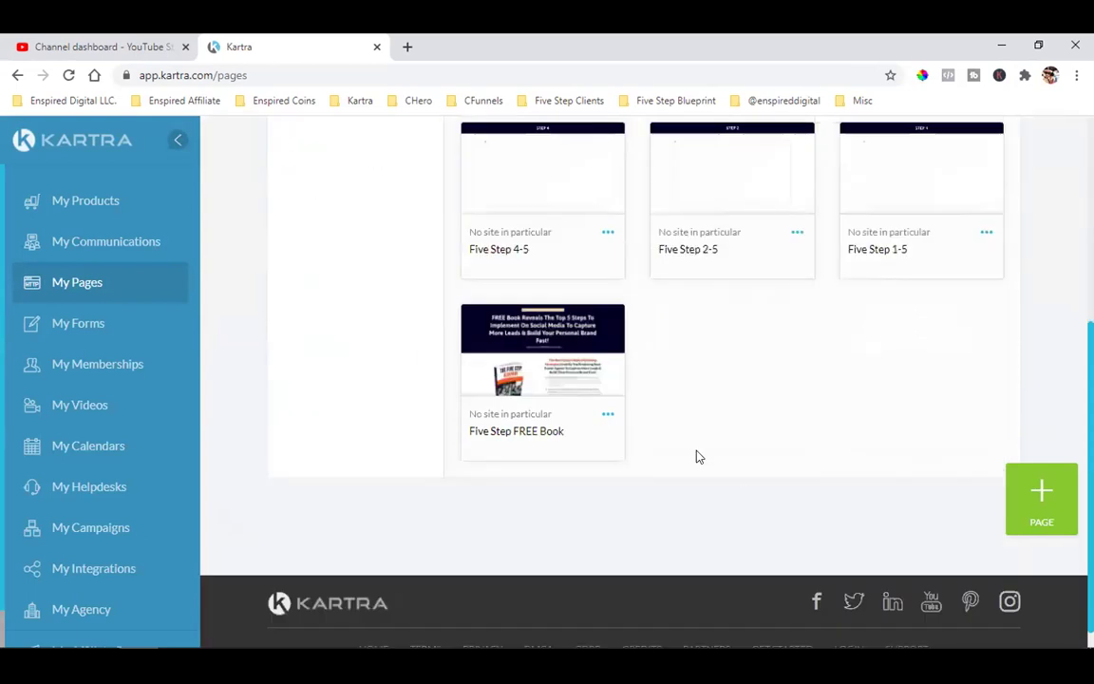
left_click(542, 325)
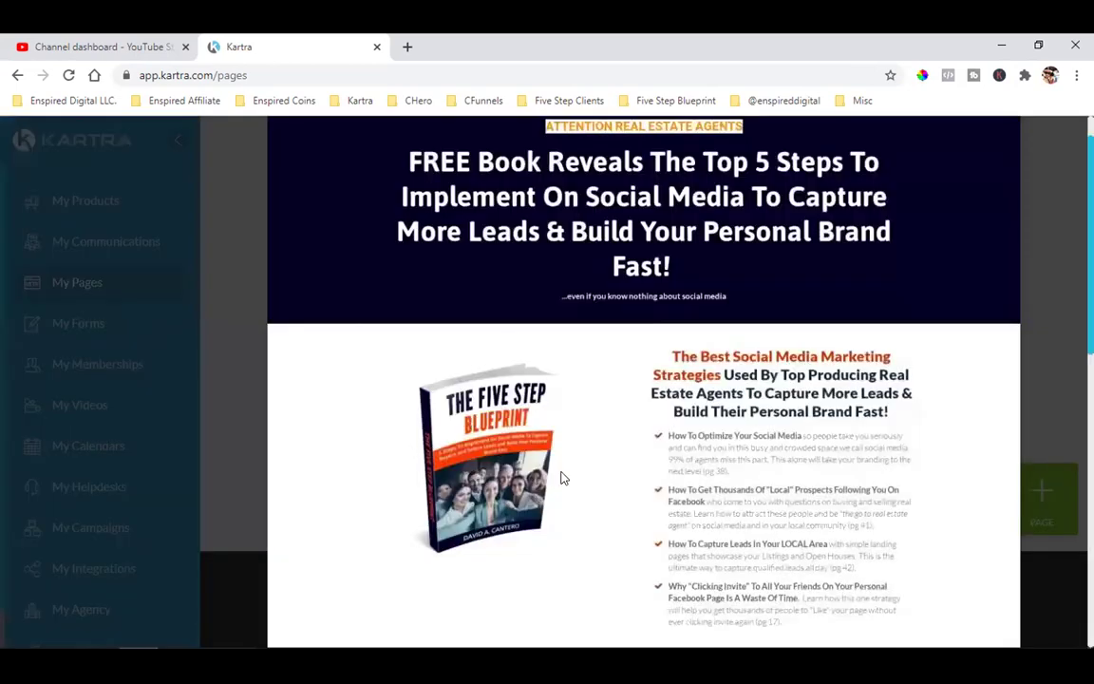
Review the book page's headline, book image, bullet points, call-to-action, countdown timer, testimonials and footer.
scroll(567, 478, "down", 1)
scroll(567, 477, "up", 2)
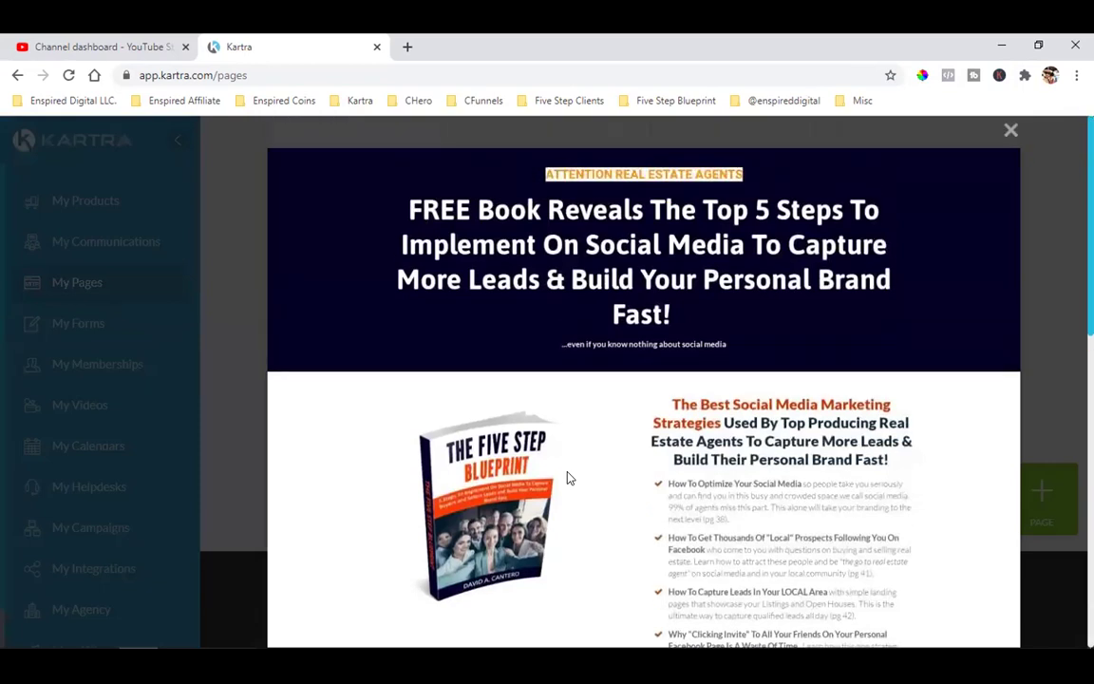
scroll(567, 477, "down", 7)
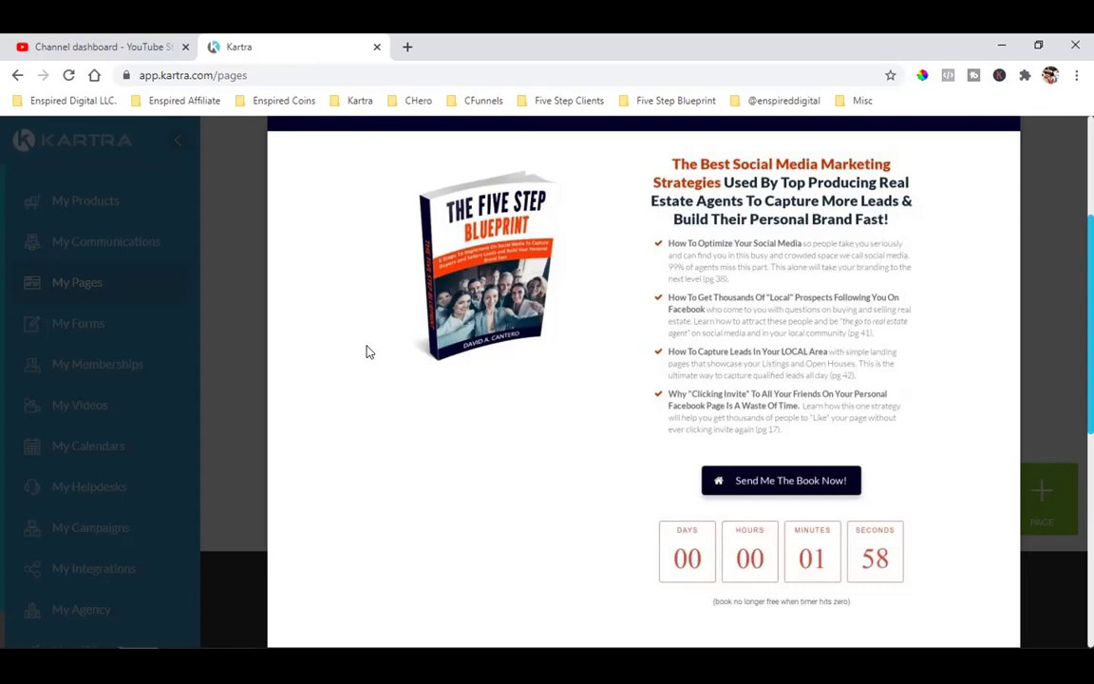
scroll(370, 351, "down", 2)
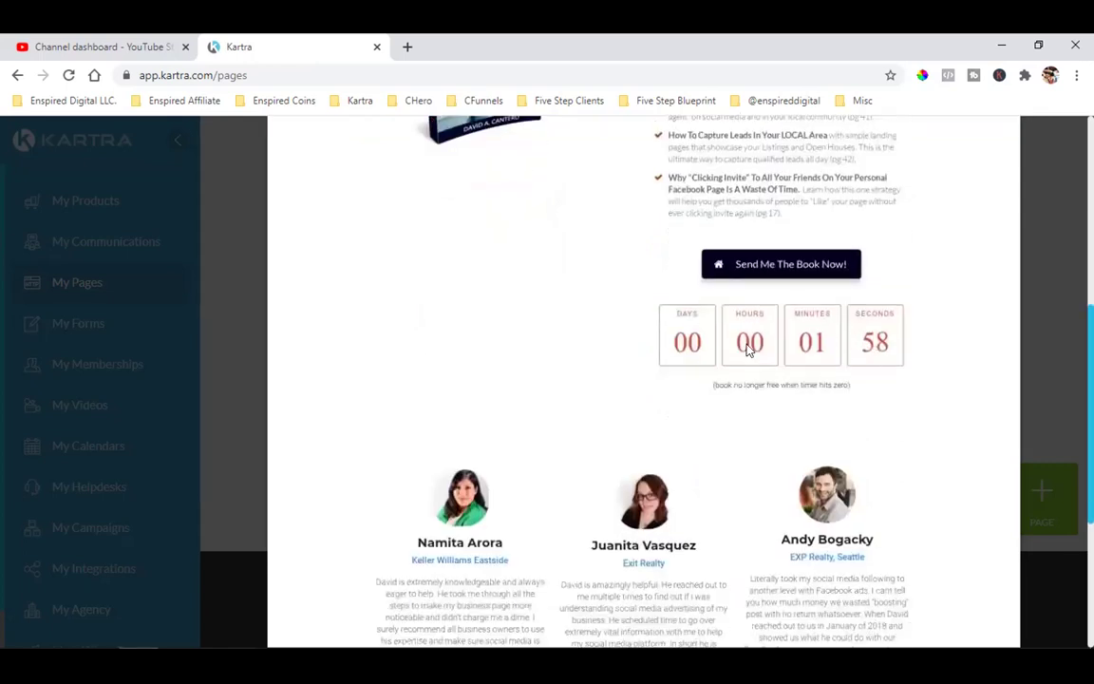
scroll(721, 328, "down", 1)
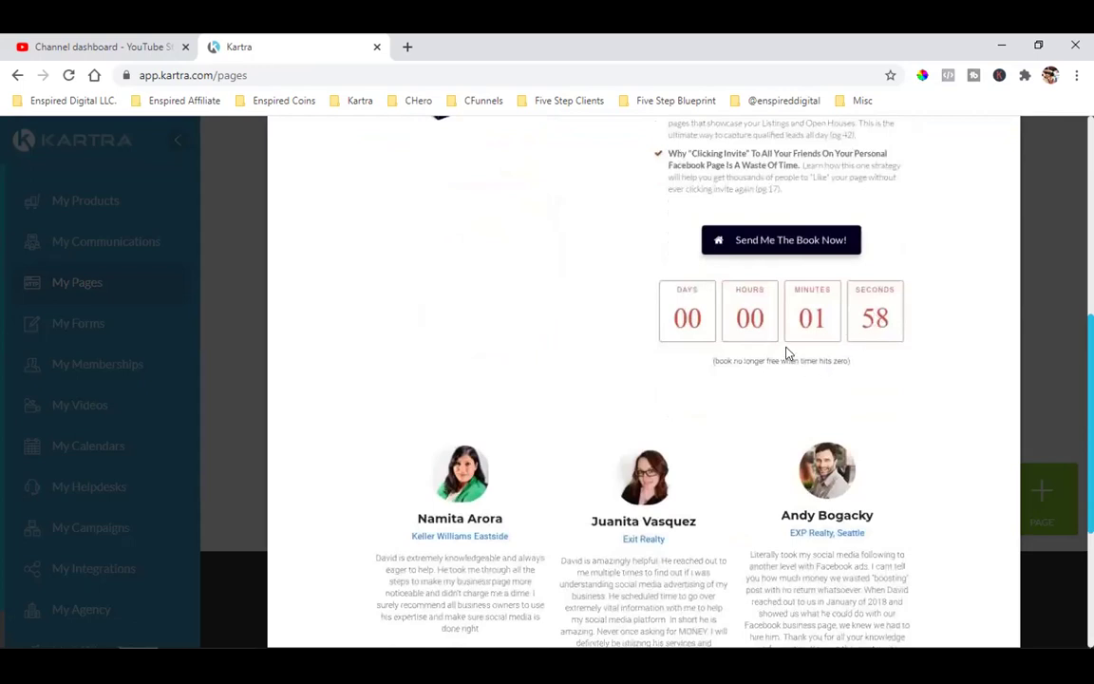
scroll(769, 361, "down", 3)
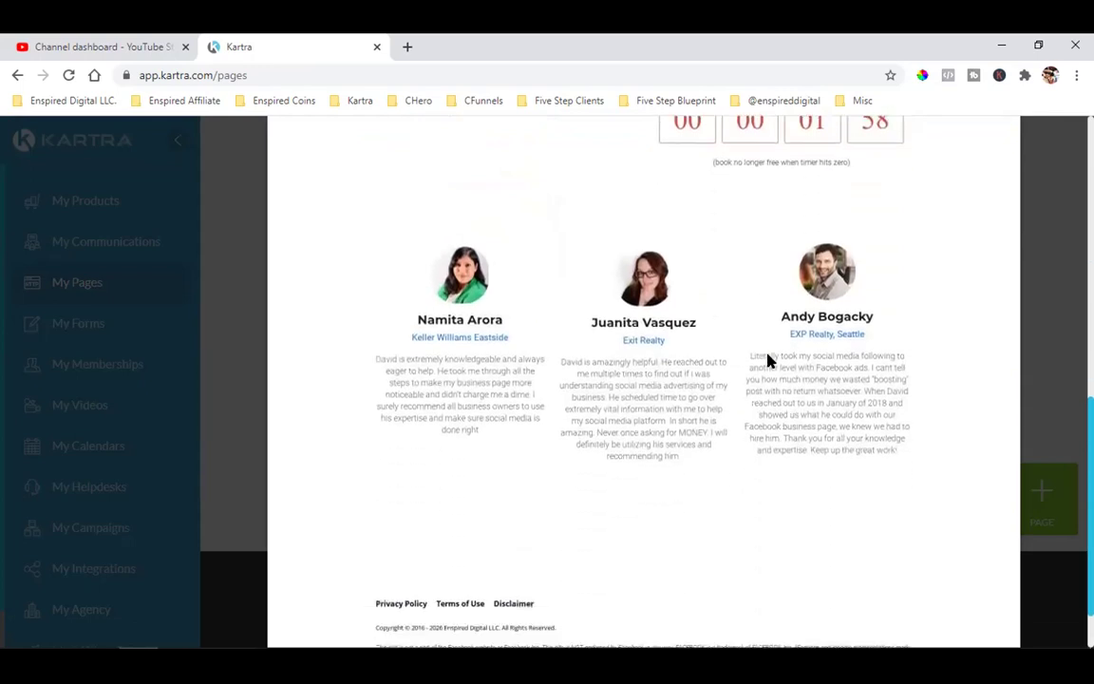
scroll(770, 361, "up", 3)
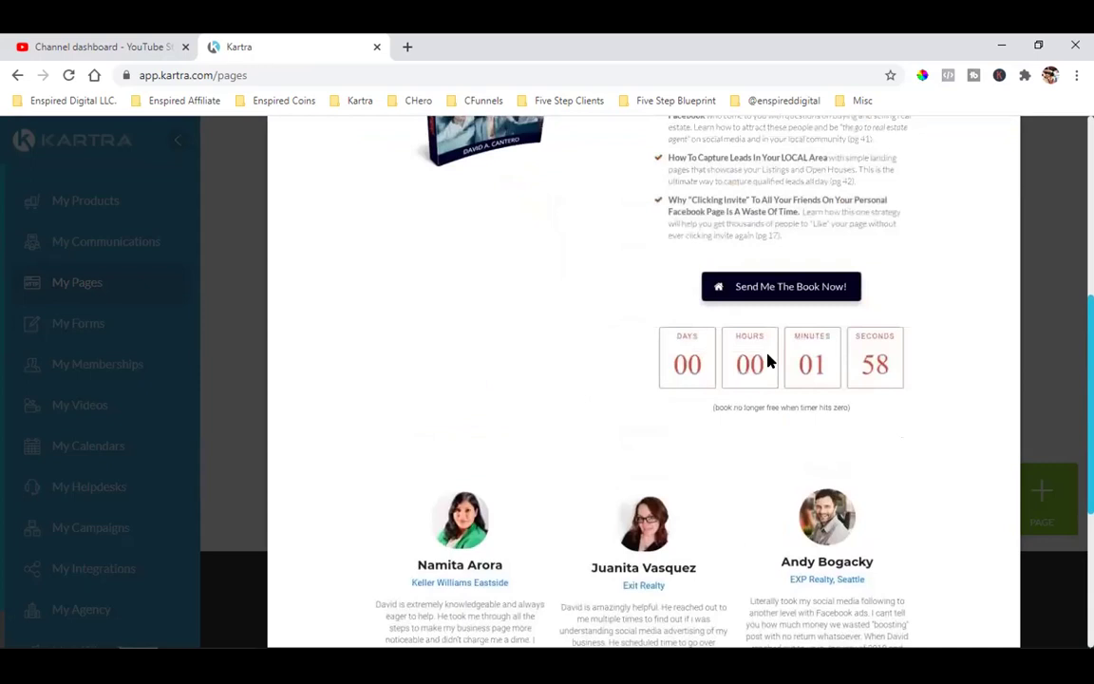
scroll(641, 421, "up", 2)
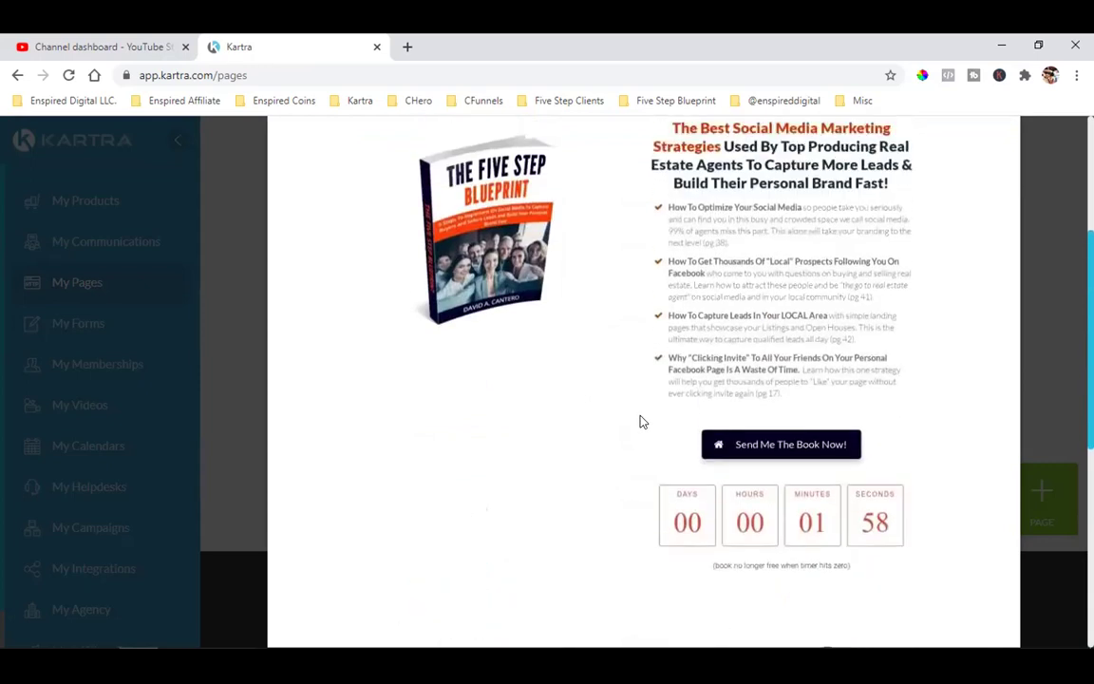
scroll(640, 421, "up", 3)
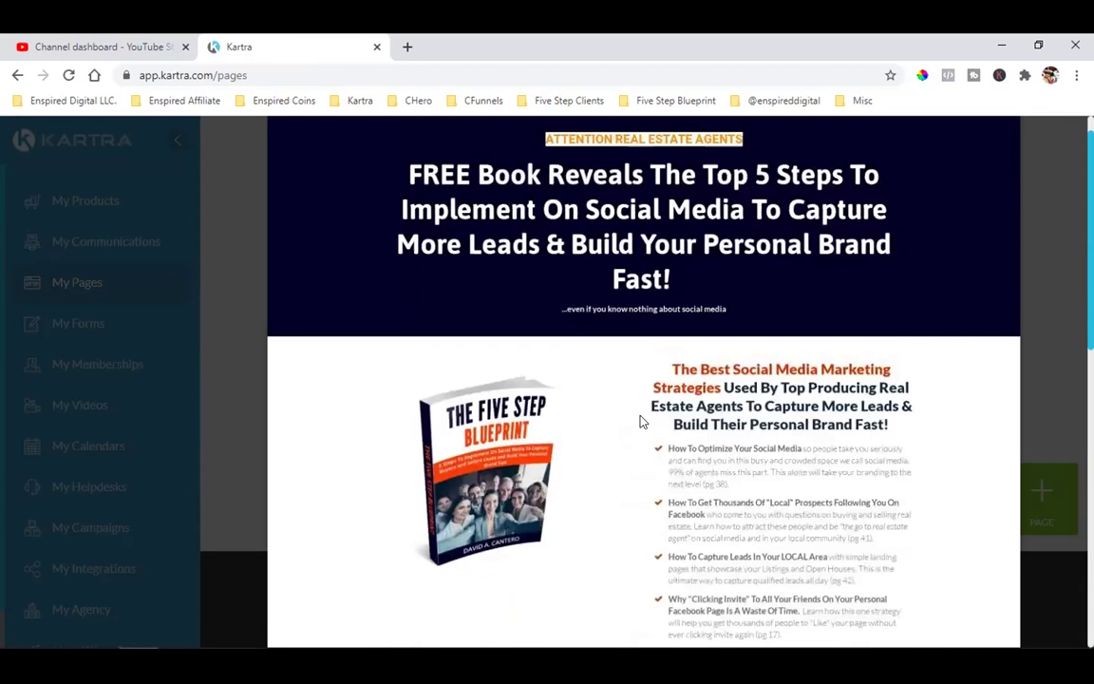
scroll(641, 422, "down", 2)
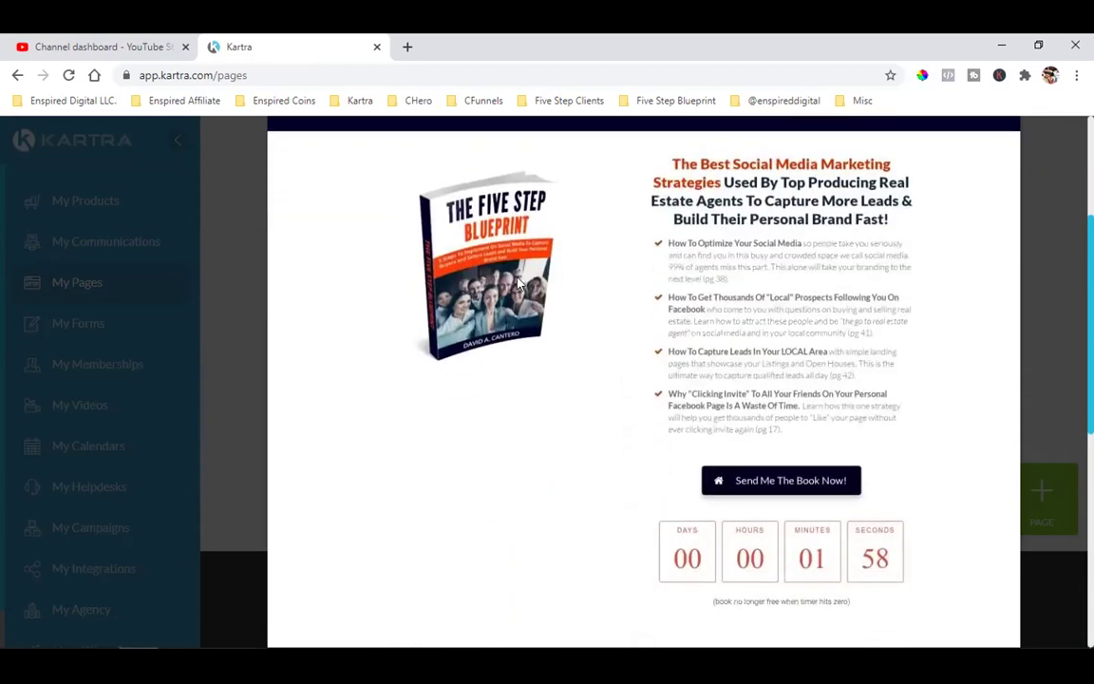
scroll(696, 313, "down", 1)
scroll(696, 312, "down", 5)
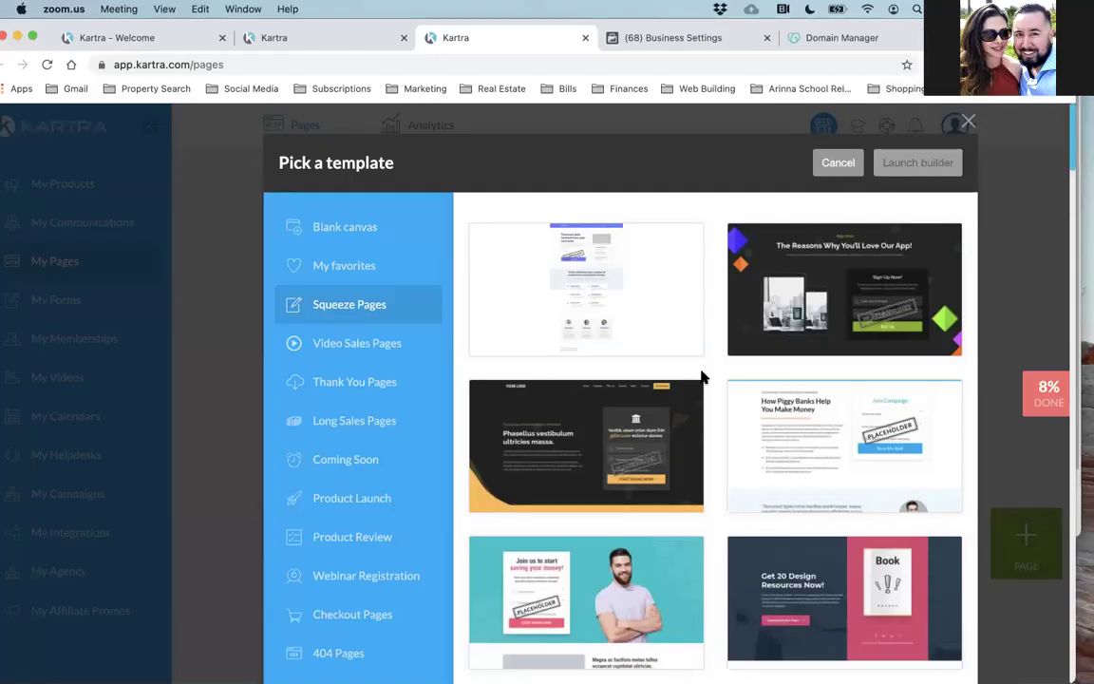
Browse the Squeeze Pages templates for layouts that promote a book or free guide.
scroll(704, 375, "down", 5)
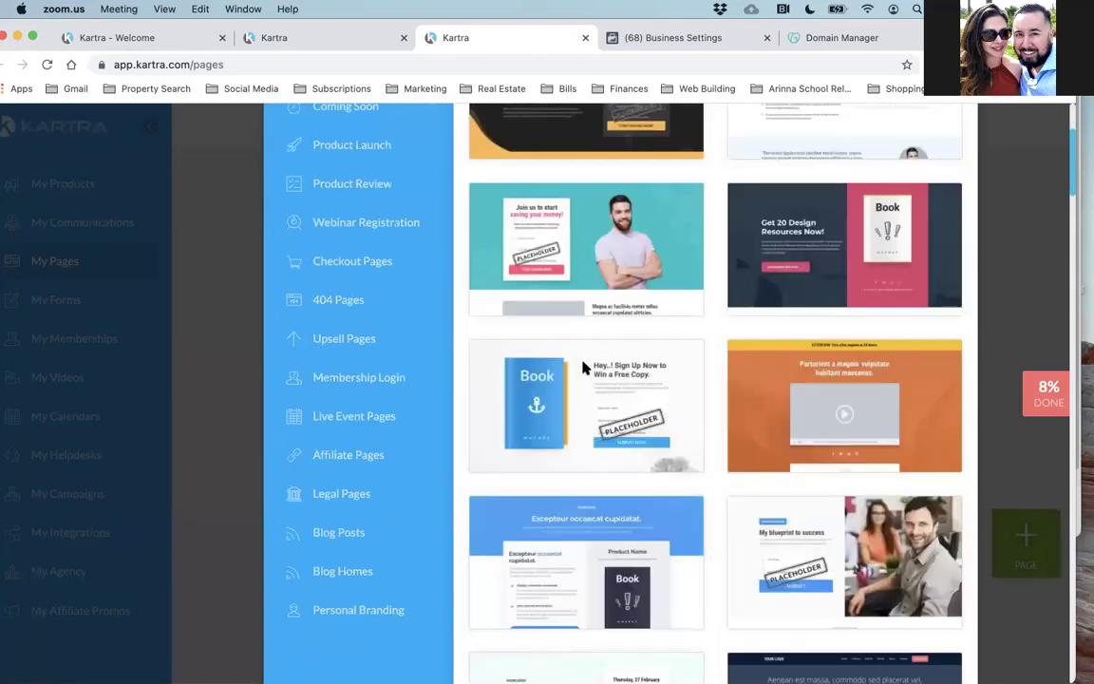
scroll(583, 367, "down", 3)
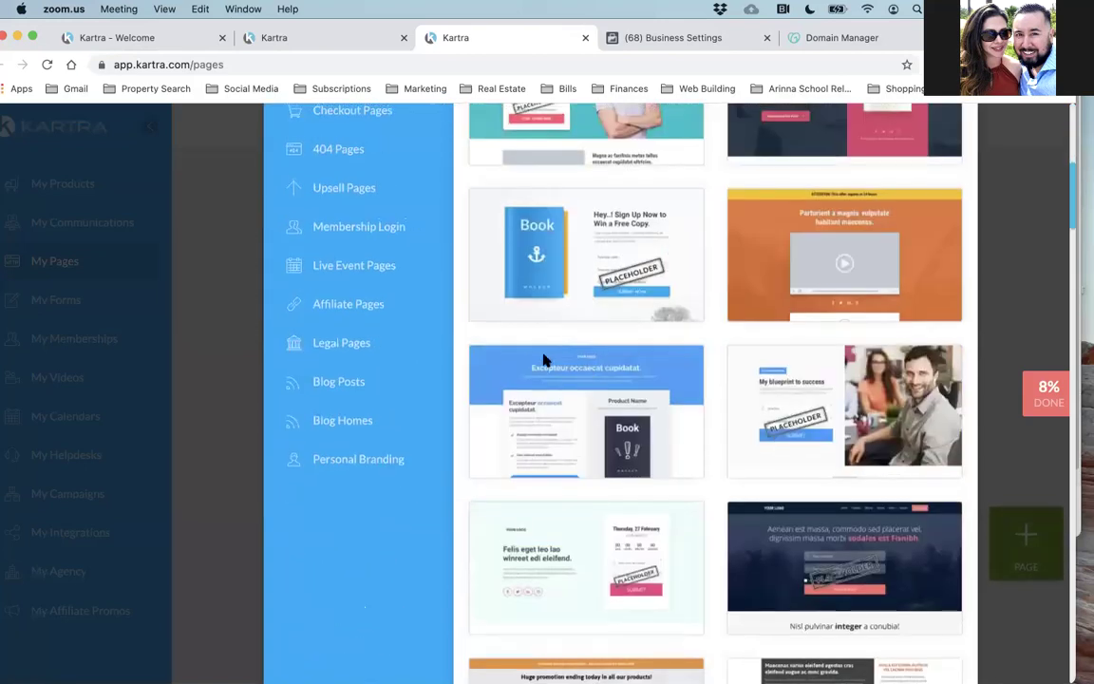
scroll(543, 359, "up", 2)
scroll(542, 359, "down", 7)
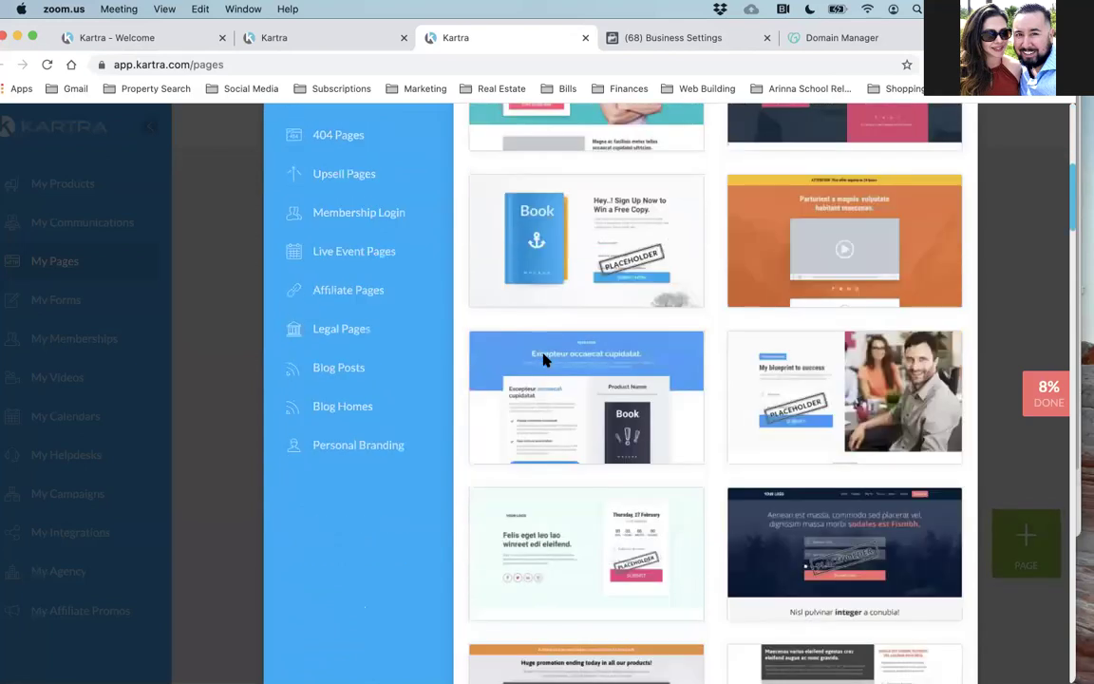
scroll(544, 358, "down", 15)
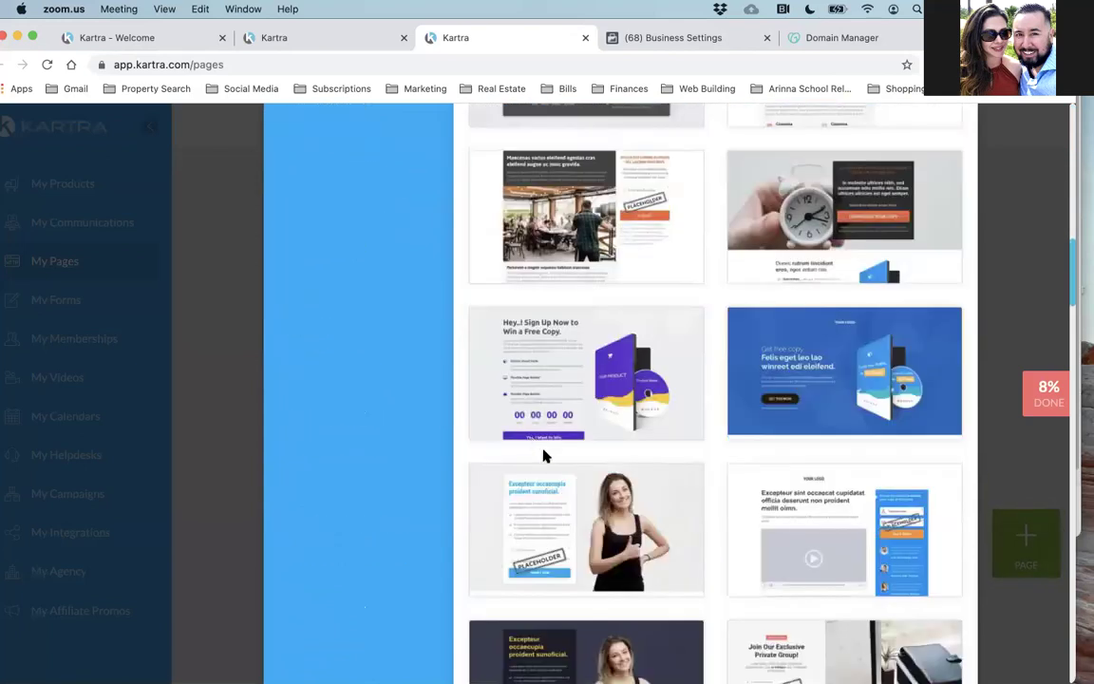
scroll(649, 447, "down", 10)
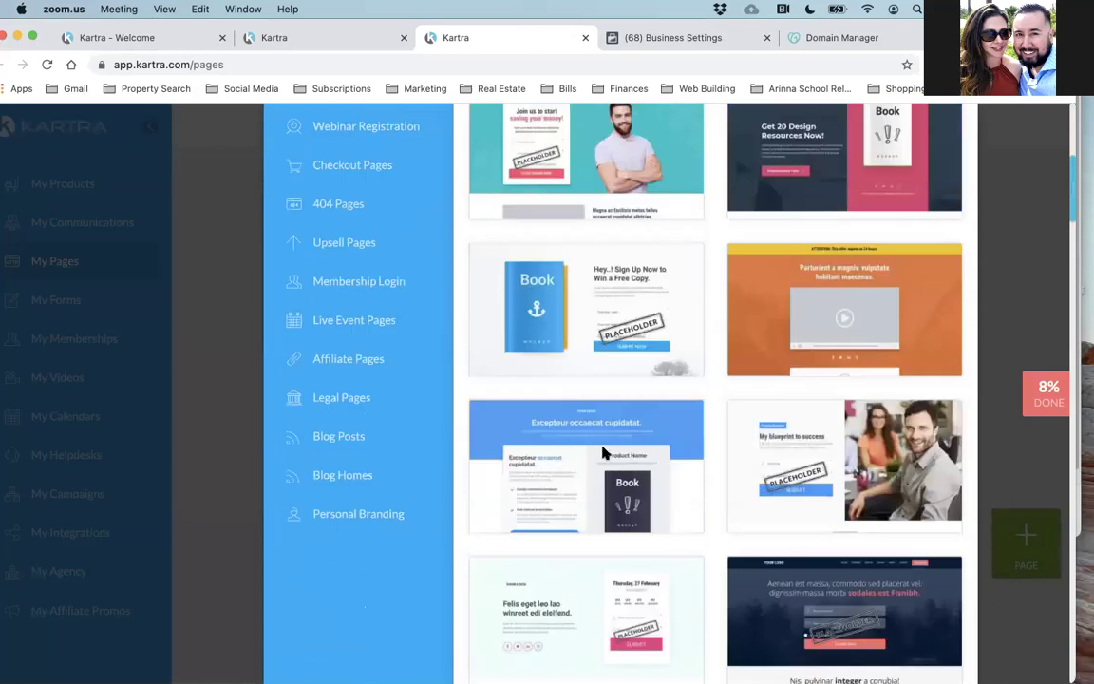
scroll(648, 446, "up", 3)
scroll(648, 445, "up", 7)
Look through the preview of the "Hey..! Sign Up Now to Win a Free Copy" book template, then close it.
scroll(648, 445, "down", 8)
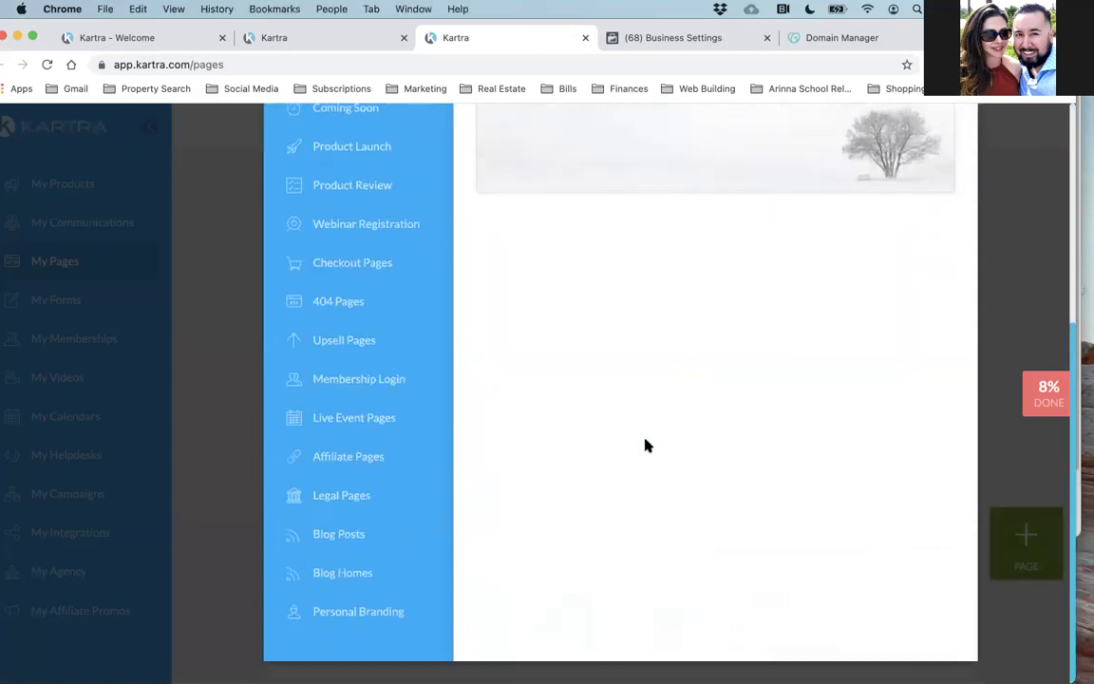
scroll(645, 444, "up", 10)
scroll(936, 242, "down", 6)
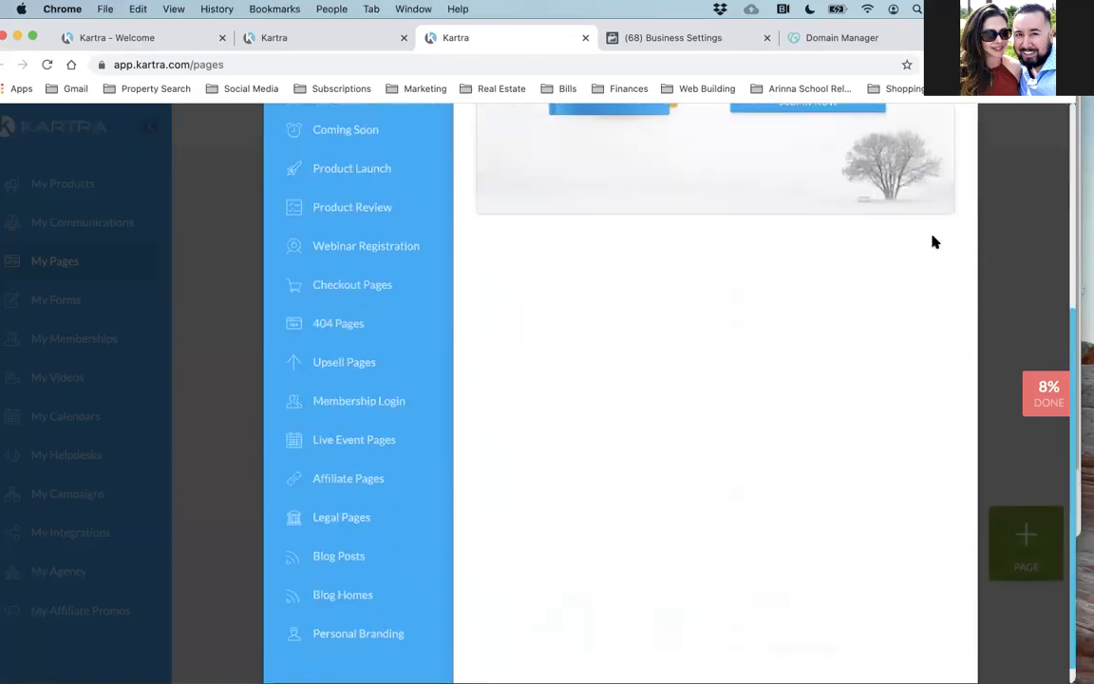
scroll(947, 166, "up", 6)
left_click(951, 175)
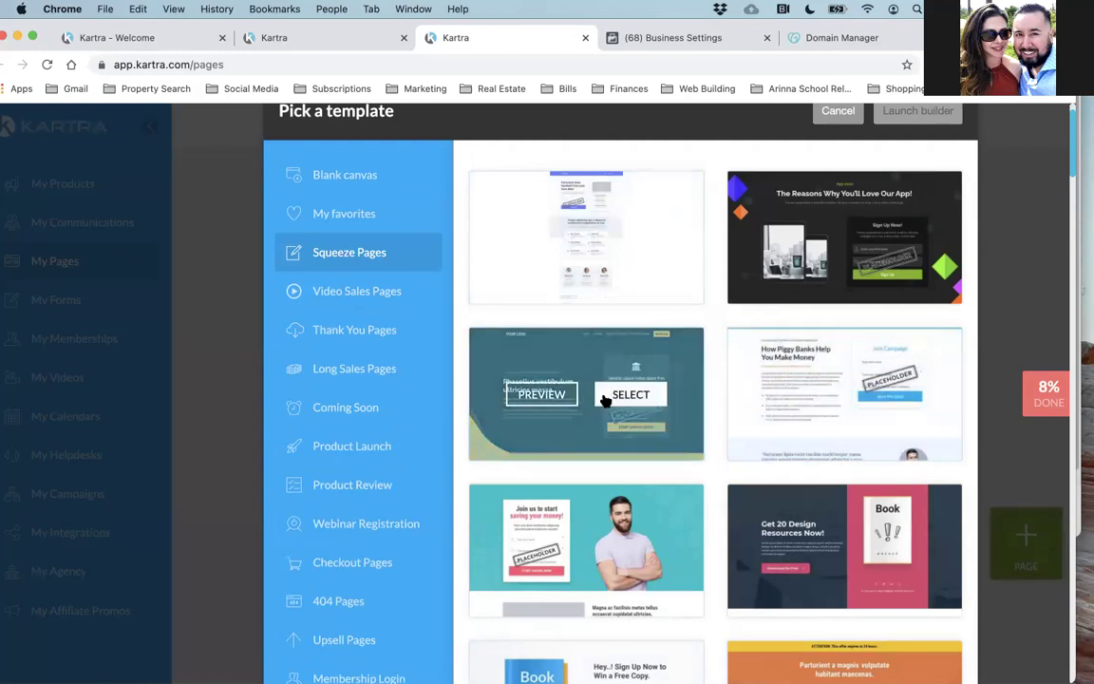
Select a Squeeze Pages template and enter "Seller's Guide Landing Page" as the new page's name.
left_click(602, 398)
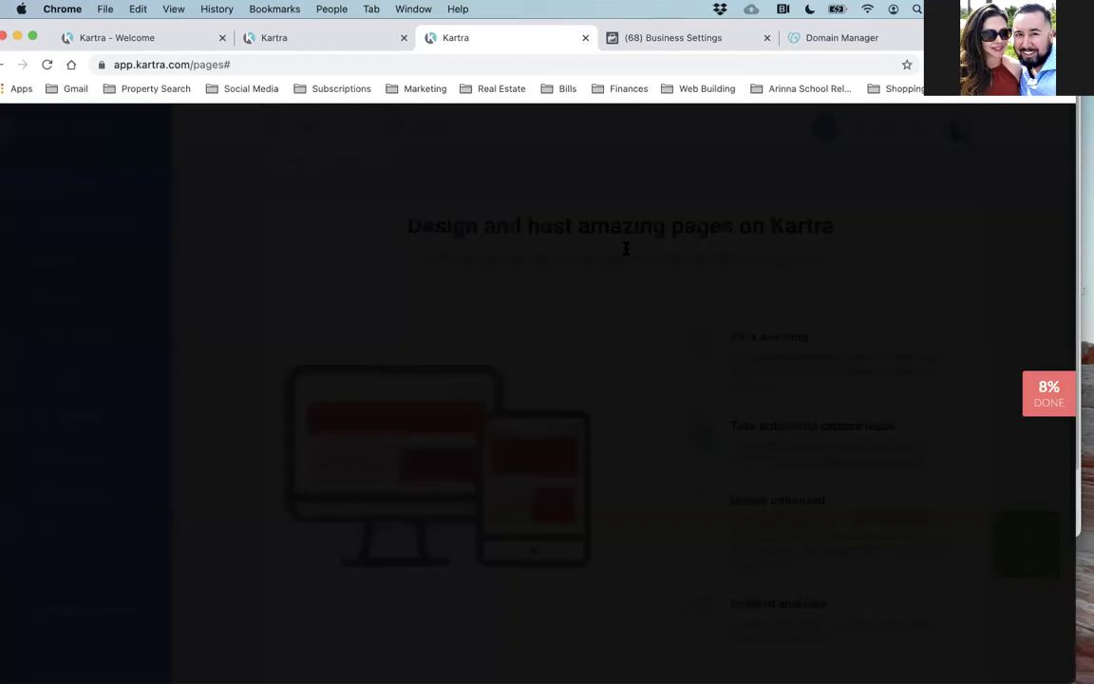
type("Seller's Guid")
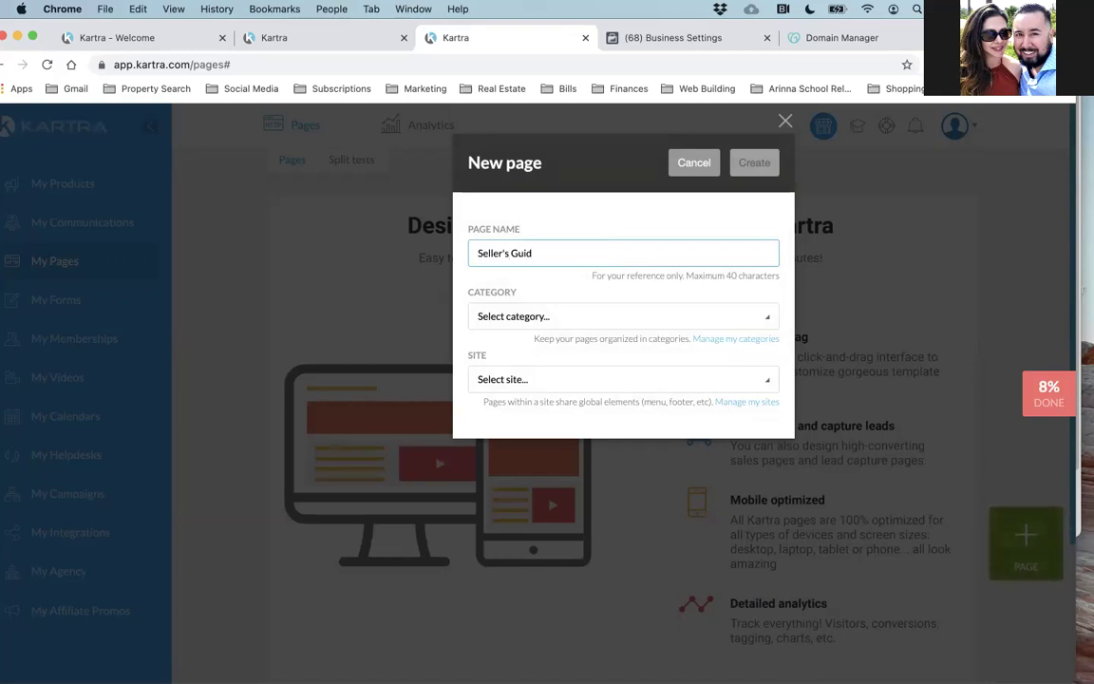
type("e")
type(" Landing Pe")
type("ge")
Shorten the new page's name to "Seller Guide Landing Page".
left_click(510, 254)
key("BackSpace")
key("BackSpace")
type("/Buyer")
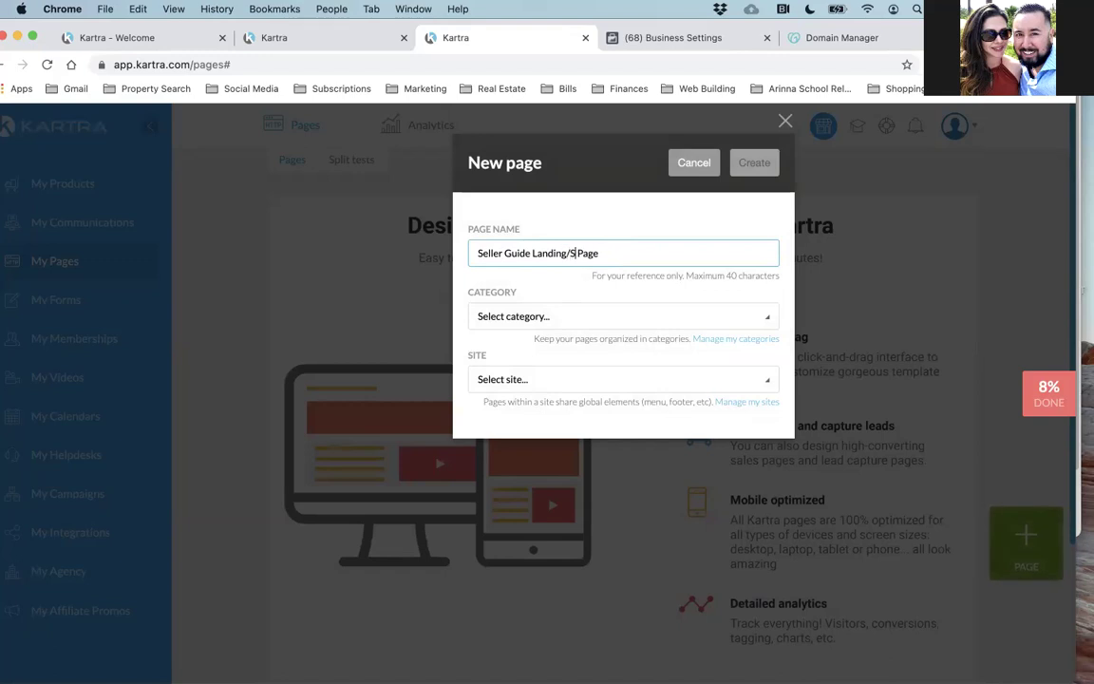
key("BackSpace")
key("BackSpace")
key("BackSpace")
key("BackSpace")
key("BackSpace")
key("BackSpace")
key("BackSpace")
Check the available page categories, then open category management and add a category named "Seller Guide".
left_click(551, 320)
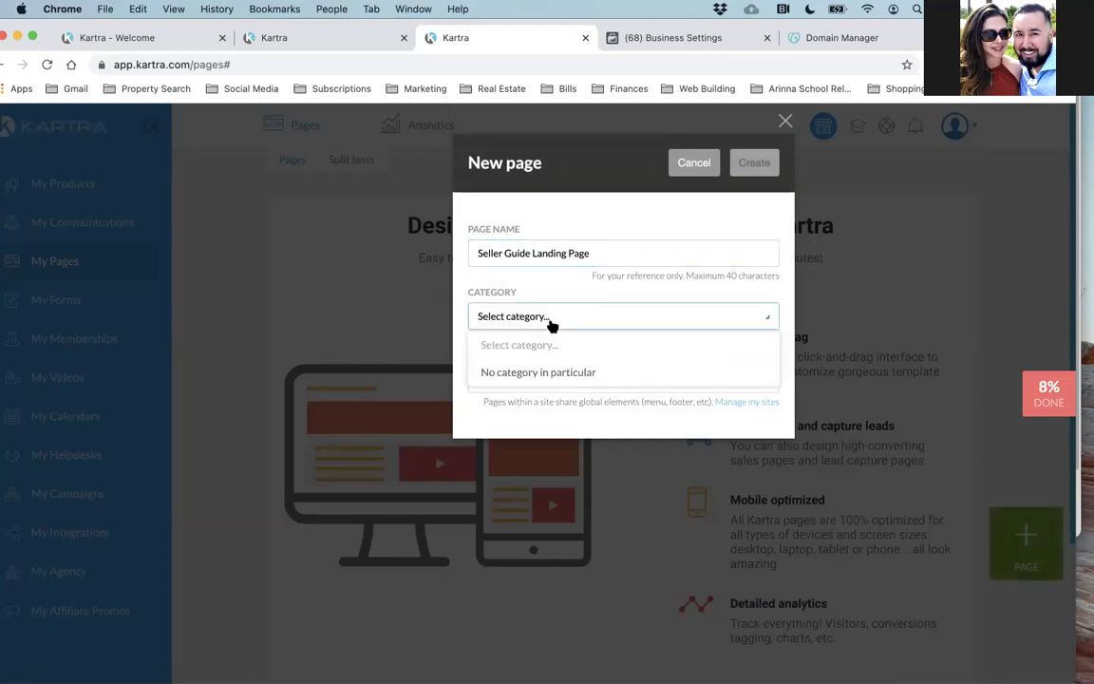
left_click(550, 324)
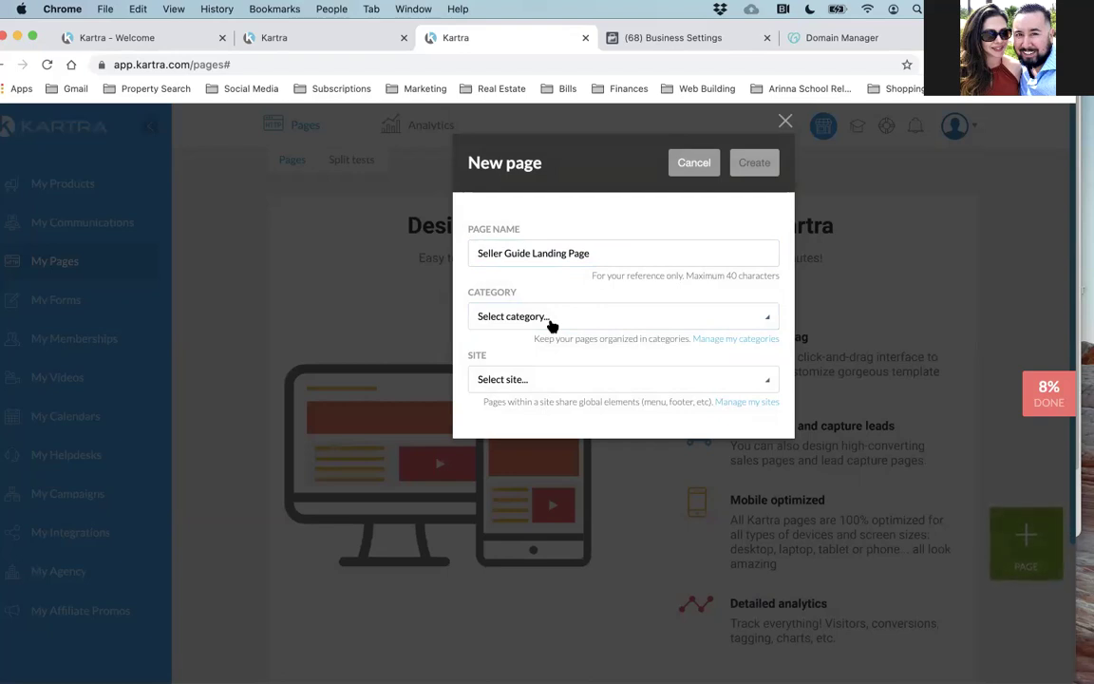
left_click(550, 324)
left_click(550, 323)
left_click(743, 339)
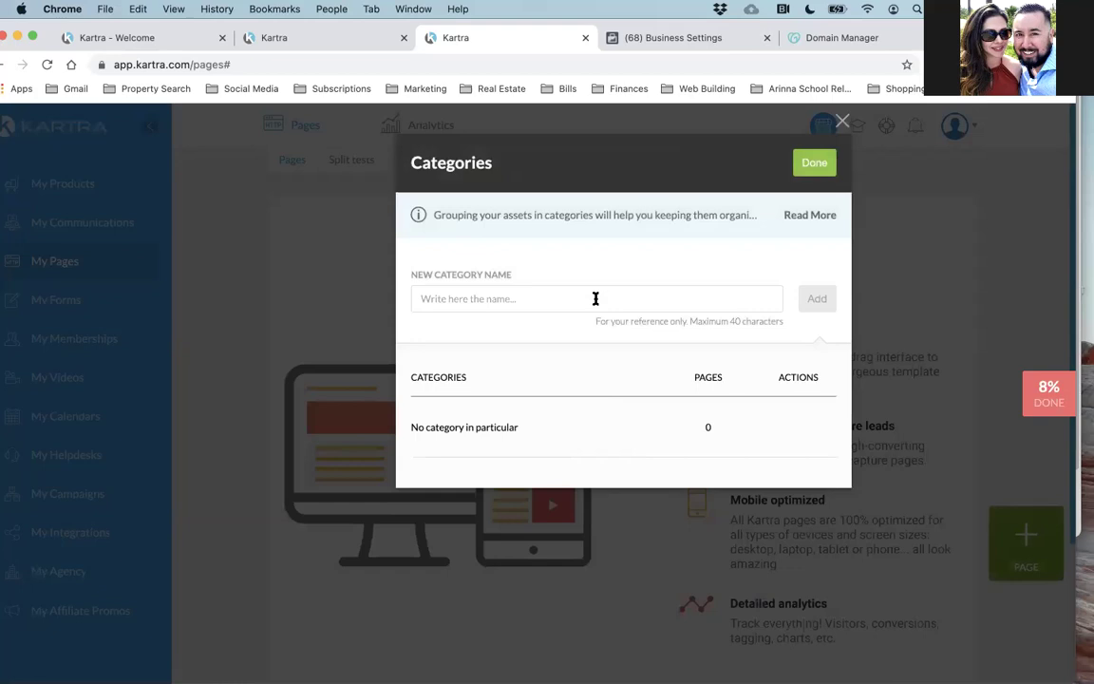
left_click(595, 298)
type("Seller Guide")
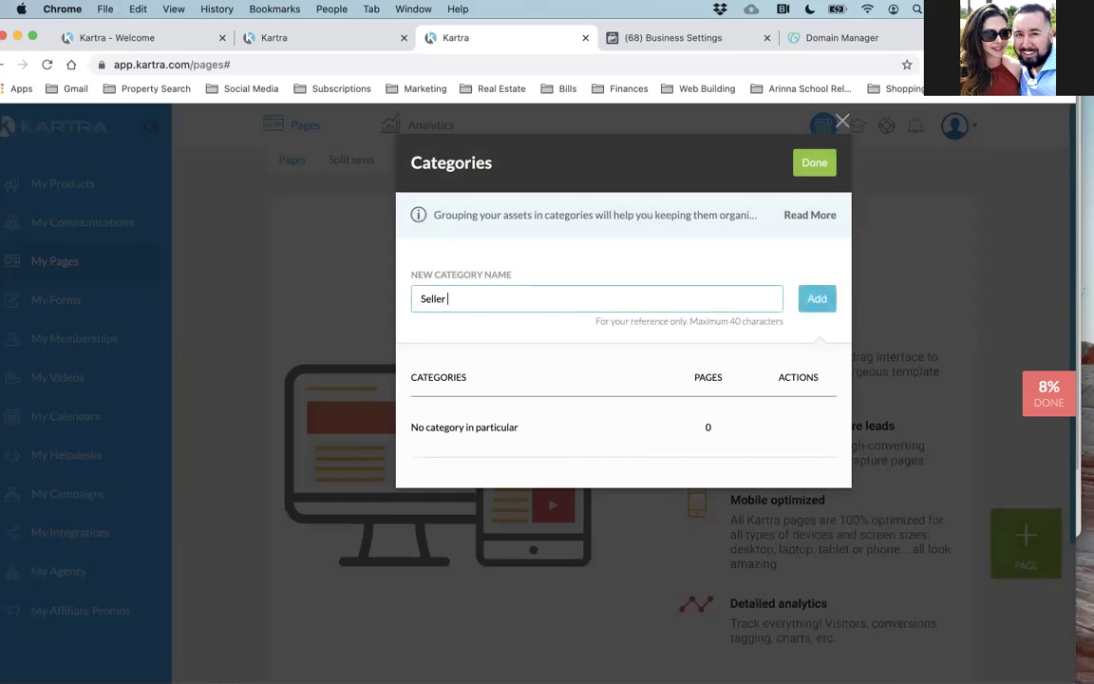
left_click(810, 305)
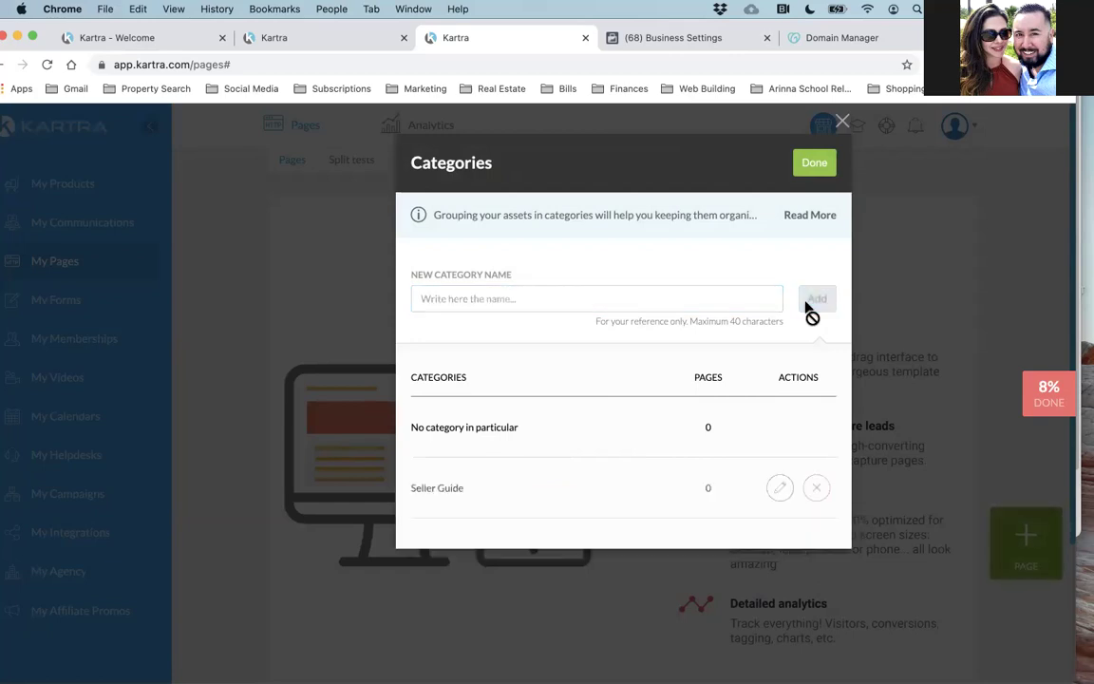
Rename the Seller Guide category as "Seller's Guide Funnel" and save the name.
left_click(778, 487)
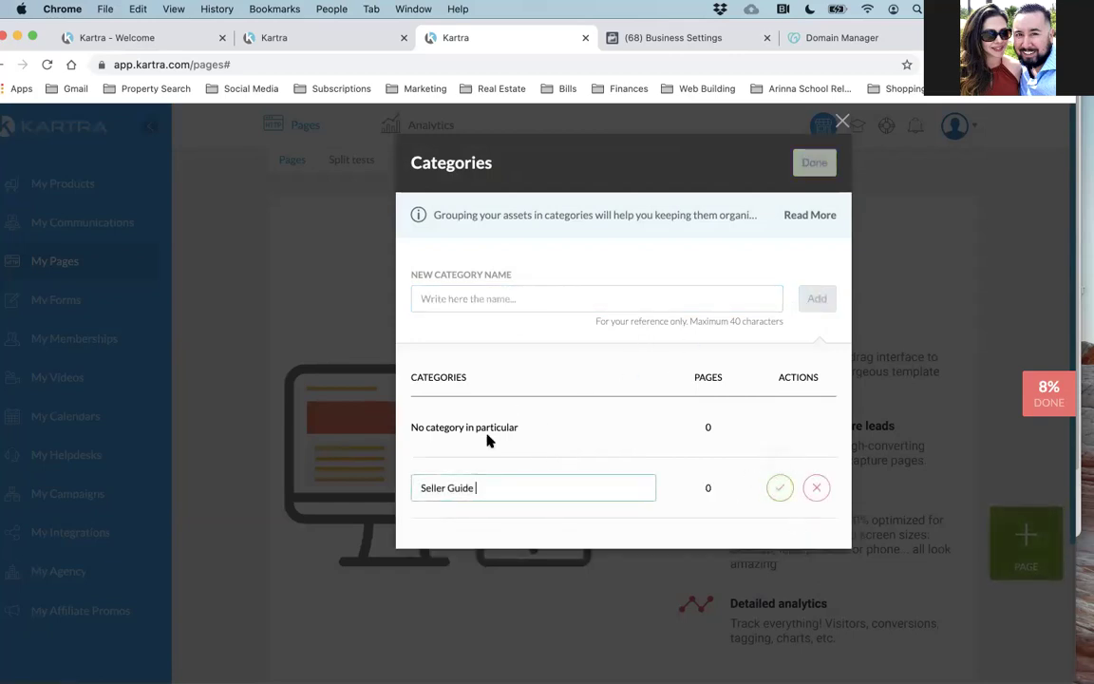
left_click(444, 487)
type("'s")
type("Funnel")
left_click(780, 488)
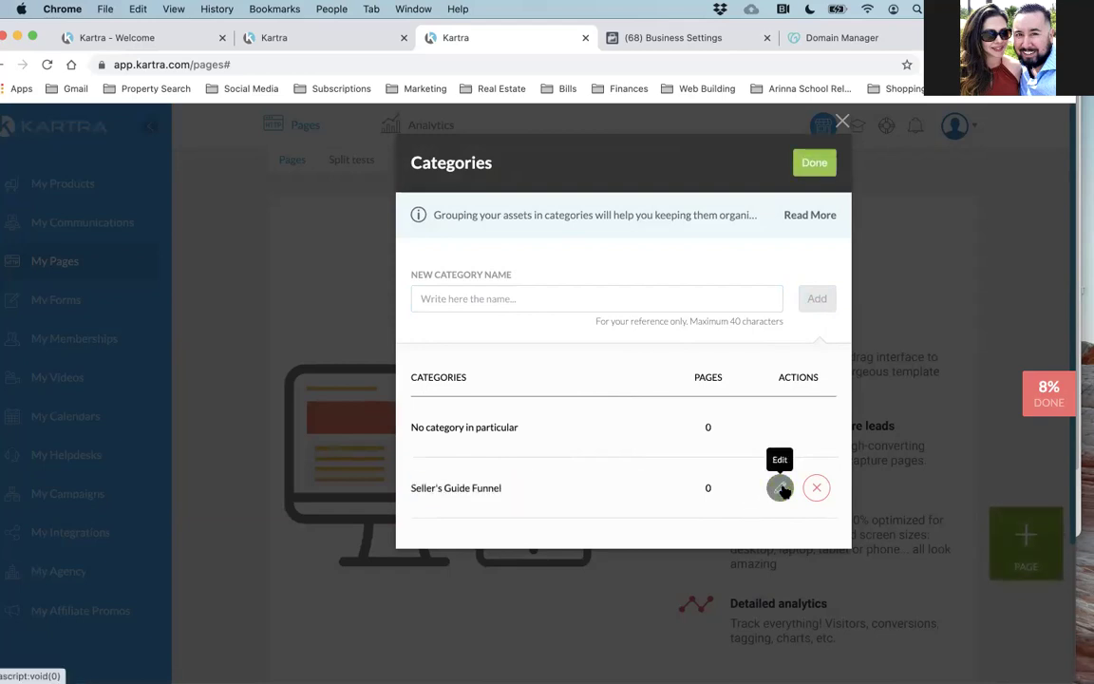
Close category management, assign the new page to Seller's Guide Funnel with no site in particular, and create the page.
left_click(802, 166)
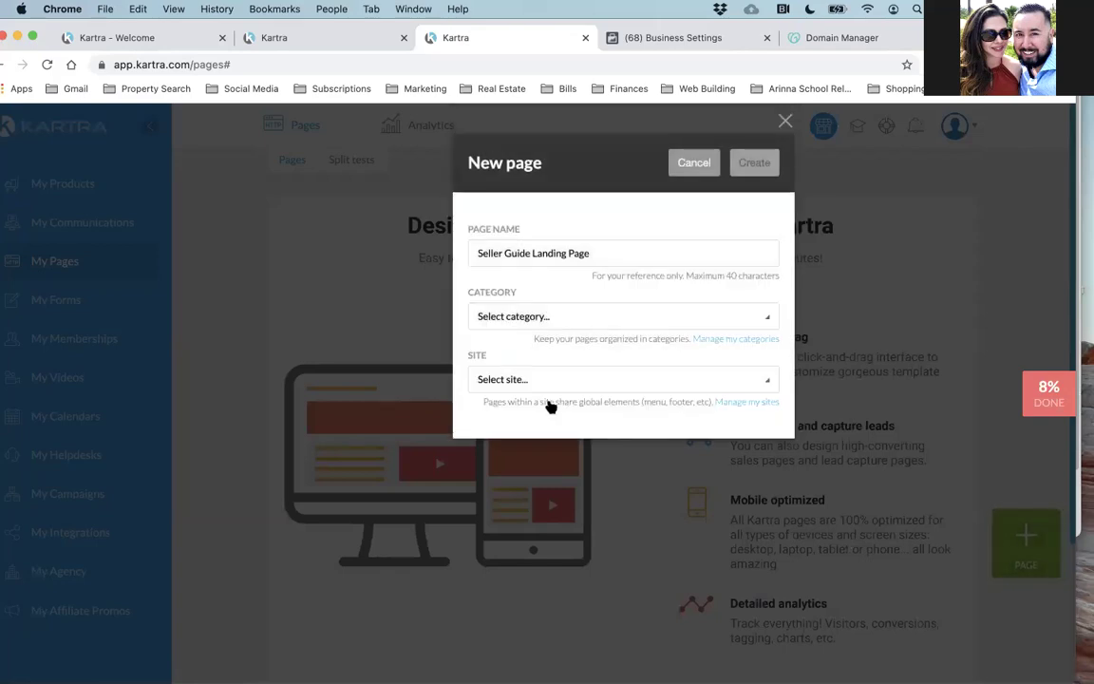
left_click(561, 316)
left_click(529, 399)
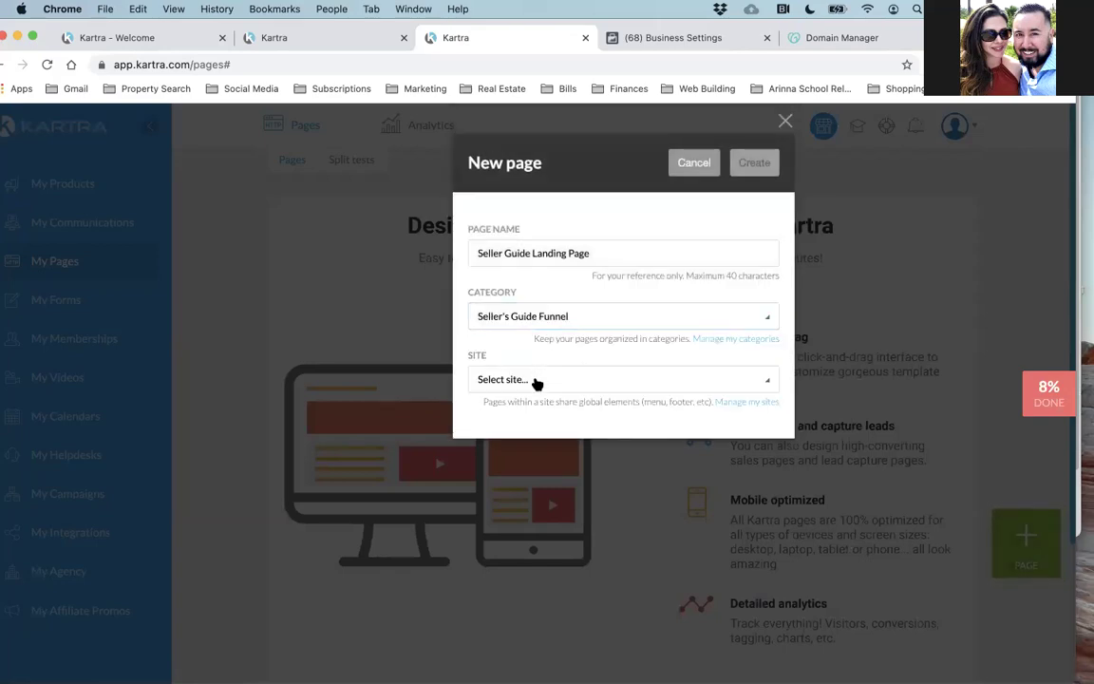
left_click(532, 380)
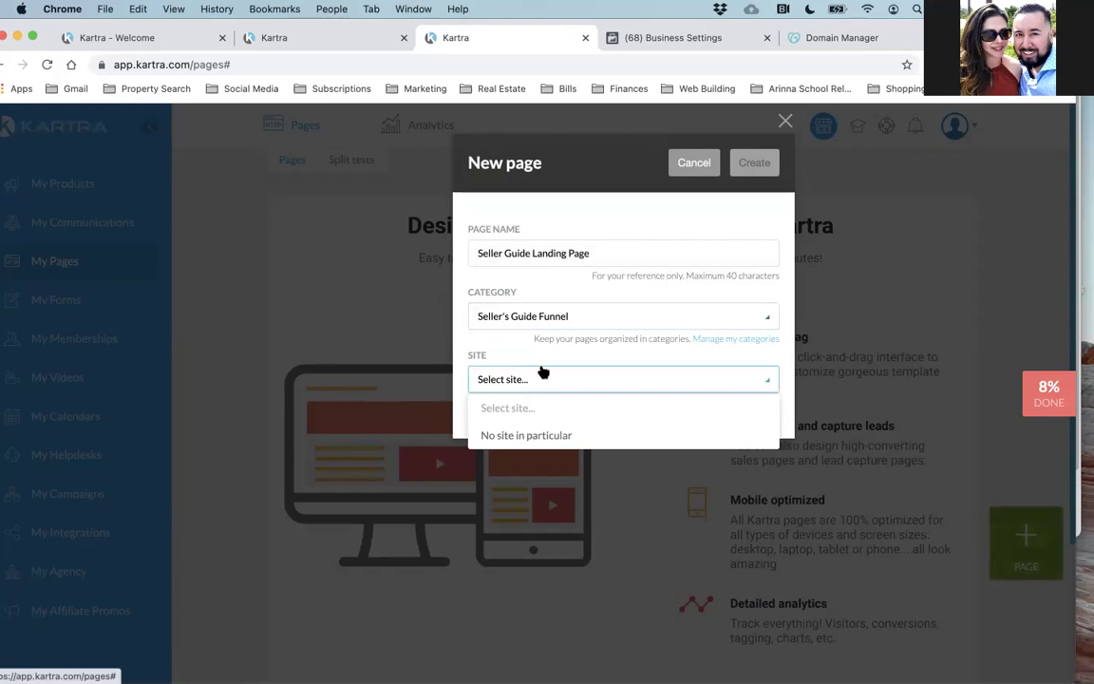
left_click(542, 372)
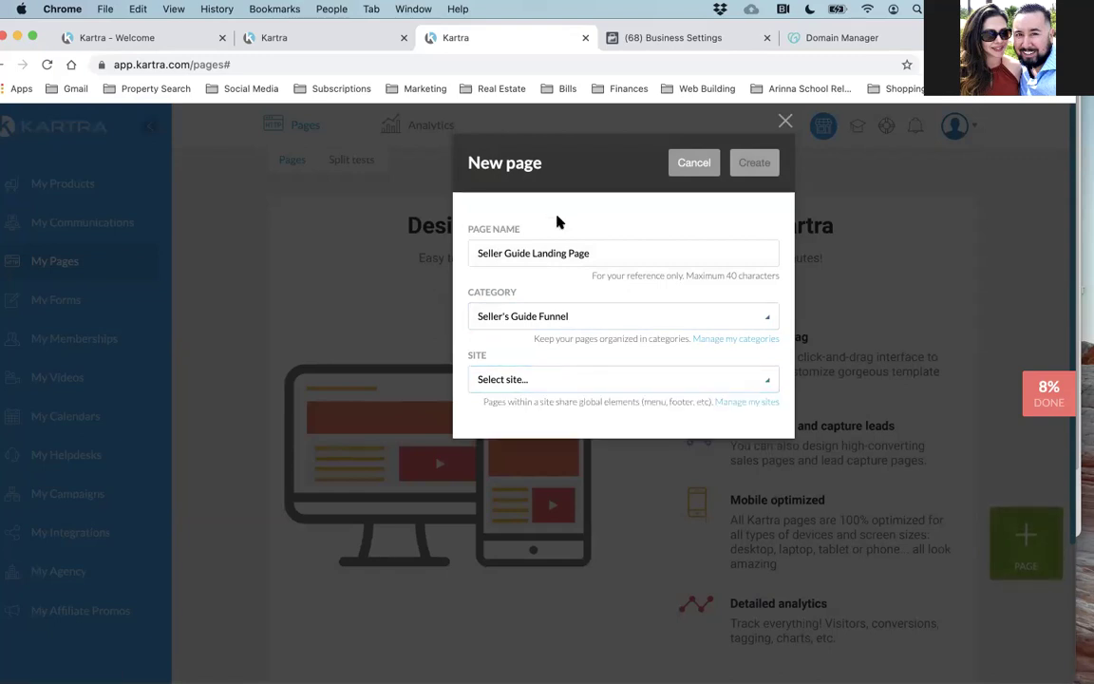
left_click(506, 386)
left_click(509, 431)
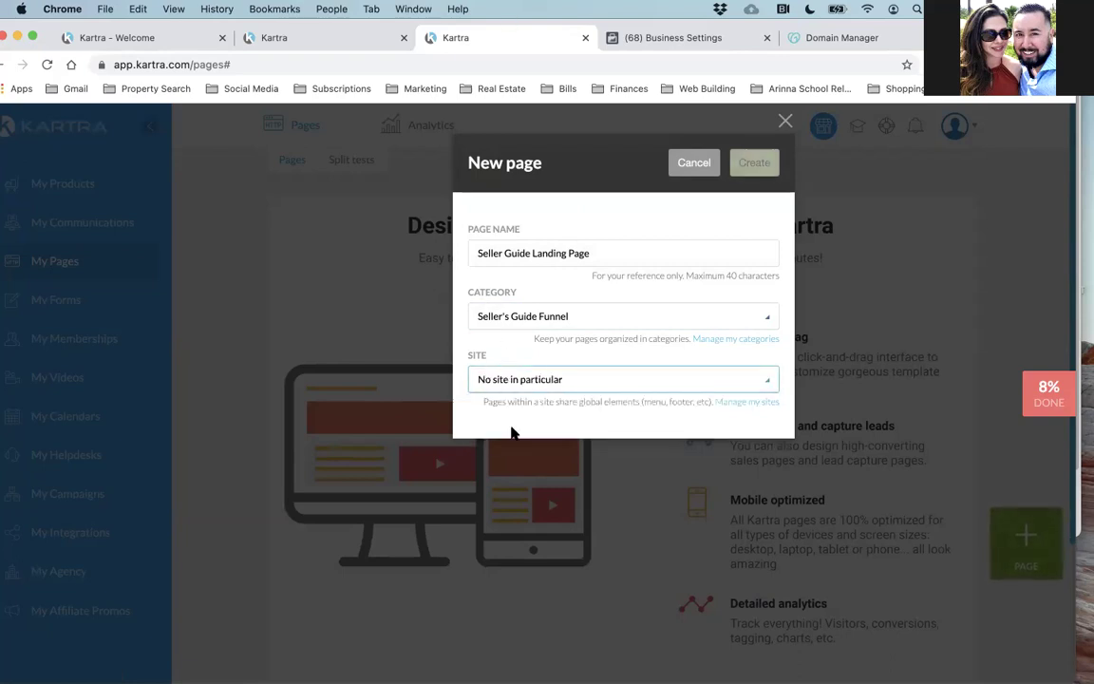
left_click(751, 166)
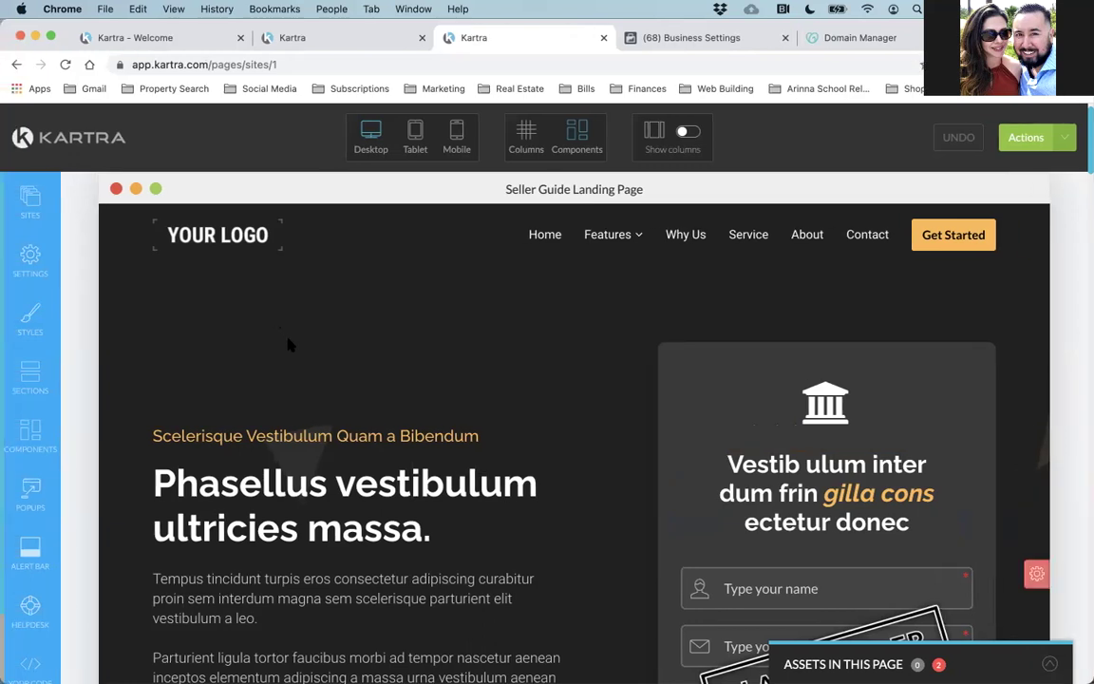
Open the SEO parameters in the new landing page's settings.
scroll(290, 342, "down", 1)
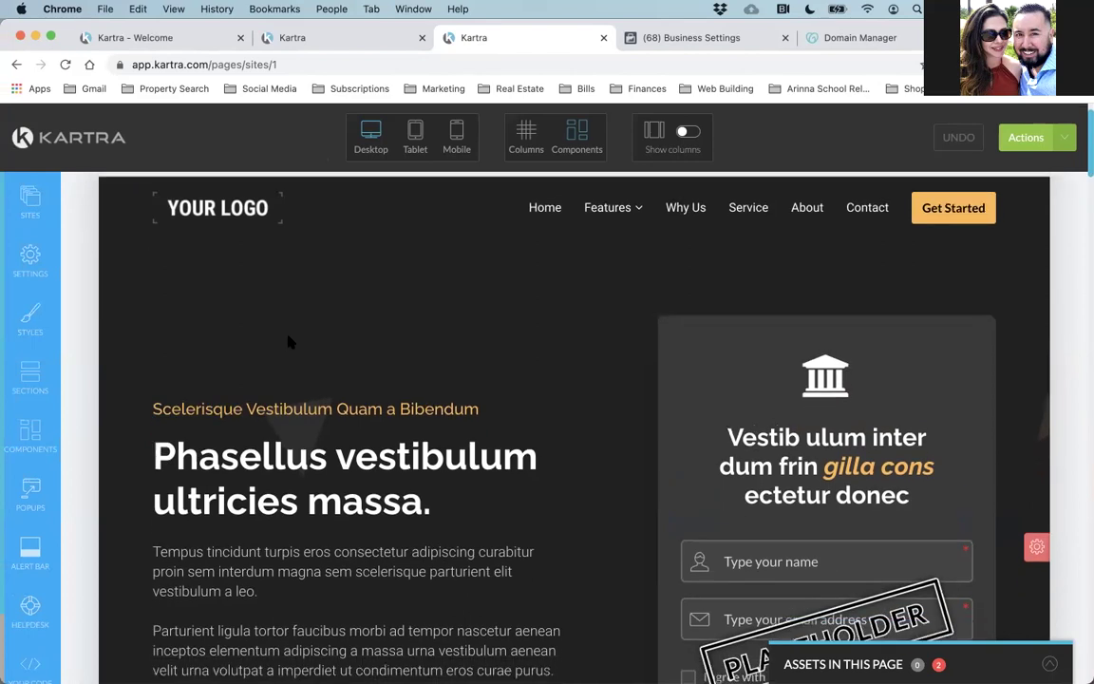
left_click(29, 260)
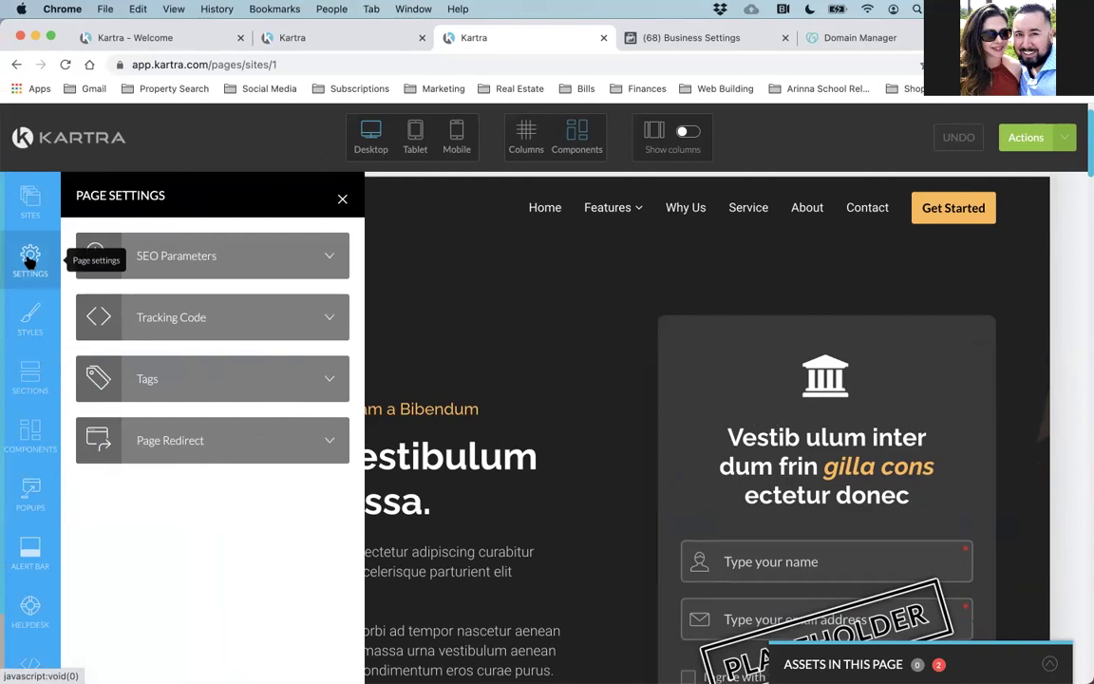
left_click(164, 263)
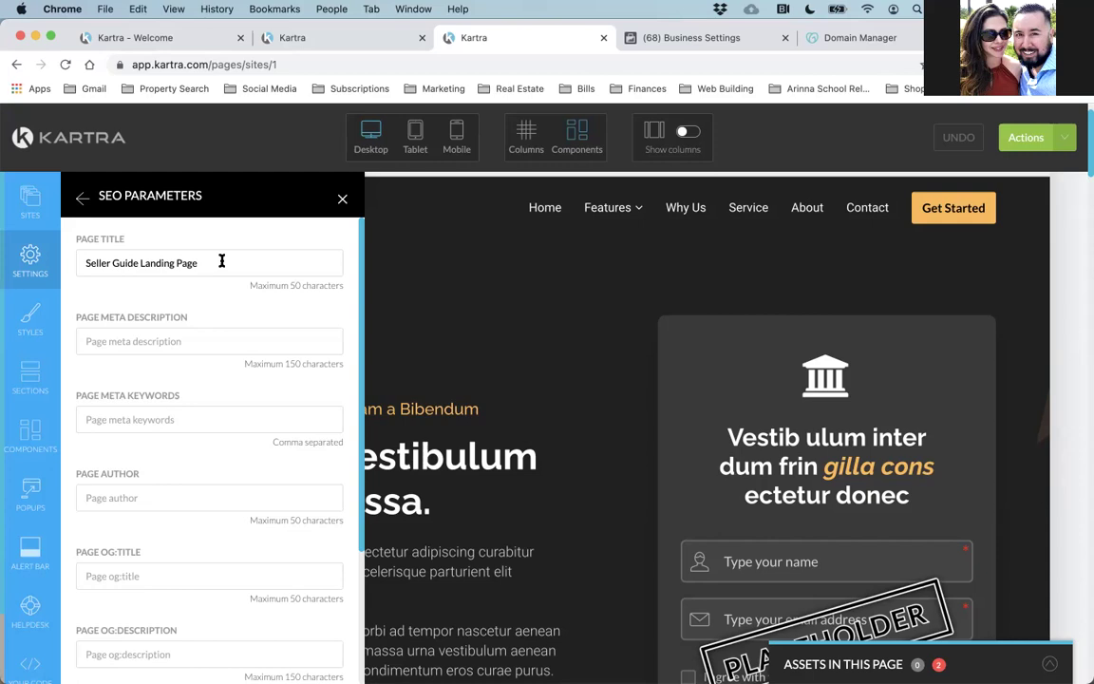
Try "How to Sell Your Home" and "Selling Your Home" as the page title in the SEO parameters.
left_click_drag(259, 264, 134, 244)
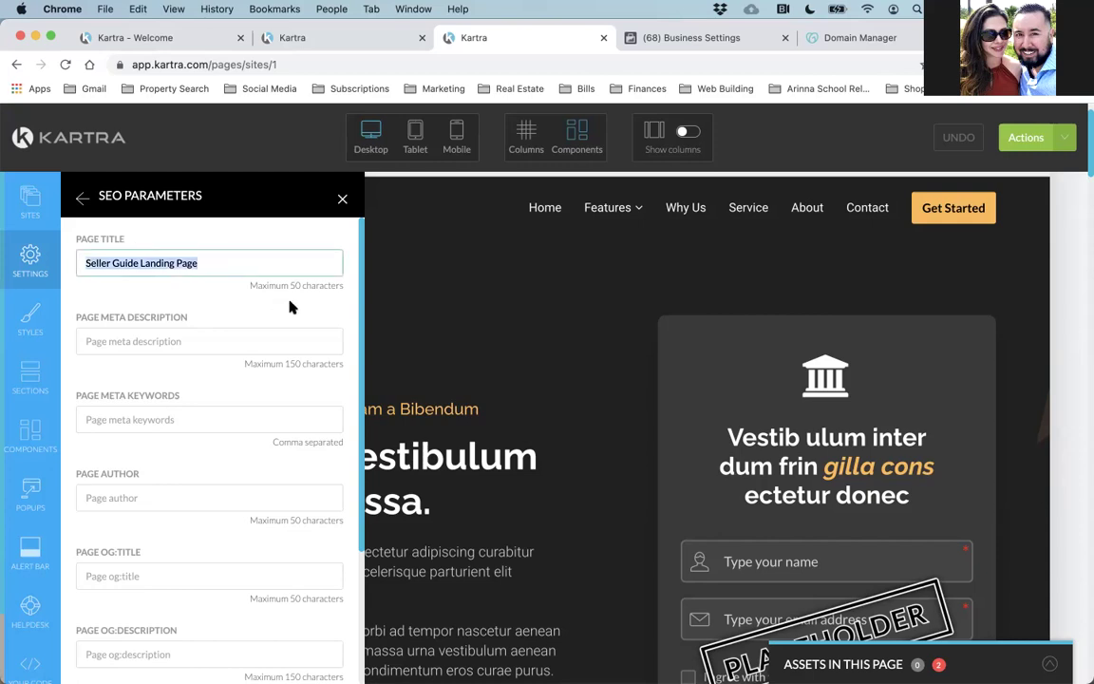
type("How to S")
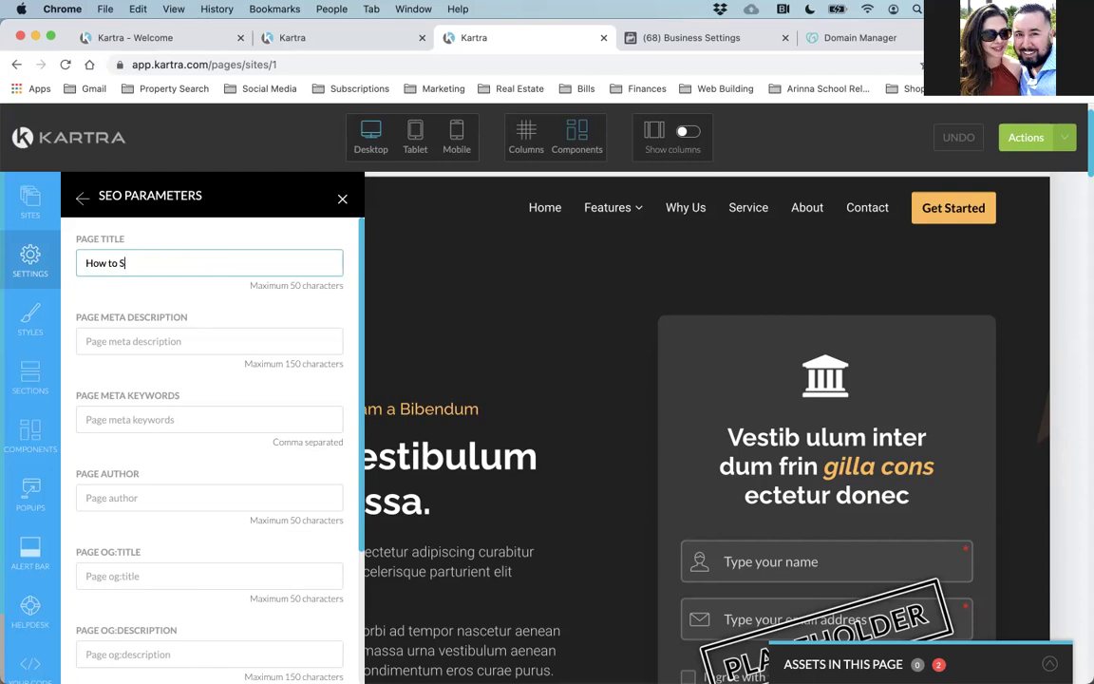
type("ell Your Home")
left_click_drag(184, 263, 79, 261)
type("SEL")
key("BackSpace")
key("BackSpace")
type("elling Your Home")
Clear the page title and enter "Download Your Free Guide Now" instead.
key("BackSpace")
key("BackSpace")
key("BackSpace")
key("BackSpace")
key("BackSpace")
key("BackSpace")
key("BackSpace")
key("BackSpace")
key("BackSpace")
key("BackSpace")
key("BackSpace")
key("BackSpace")
key("BackSpace")
key("BackSpace")
key("BackSpace")
key("BackSpace")
key("BackSpace")
type("Download Your Free Gui")
type("ee Now")
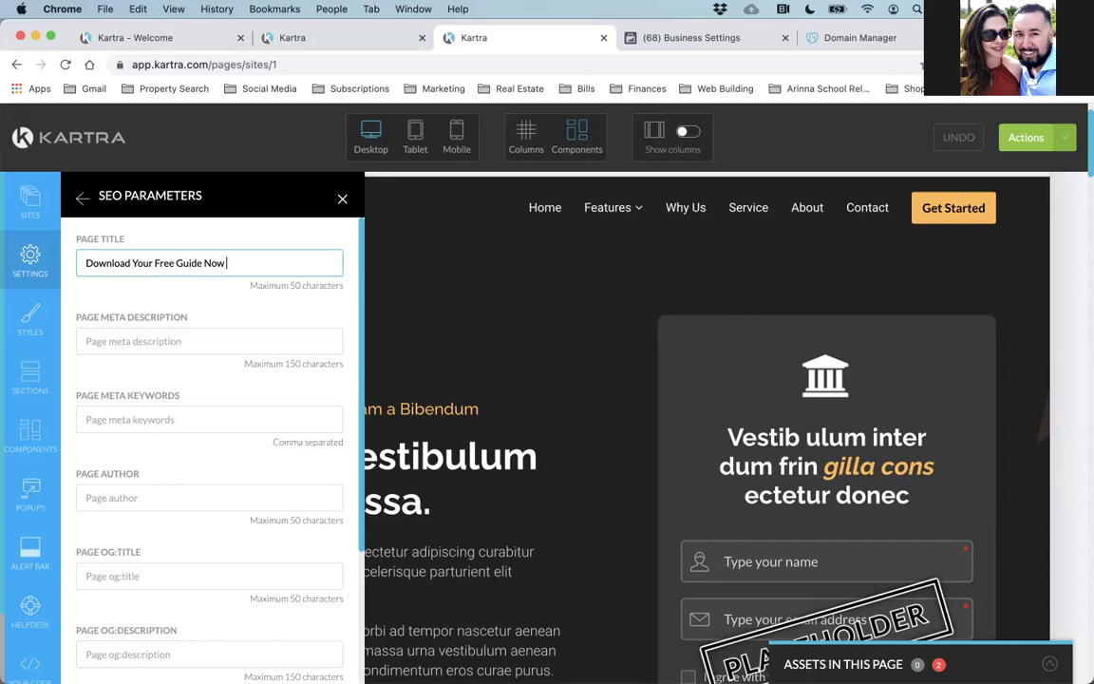
Upload the logo GOLD.png from the 2021 team logo folder to the image library for the page's og:image.
scroll(263, 408, "down", 3)
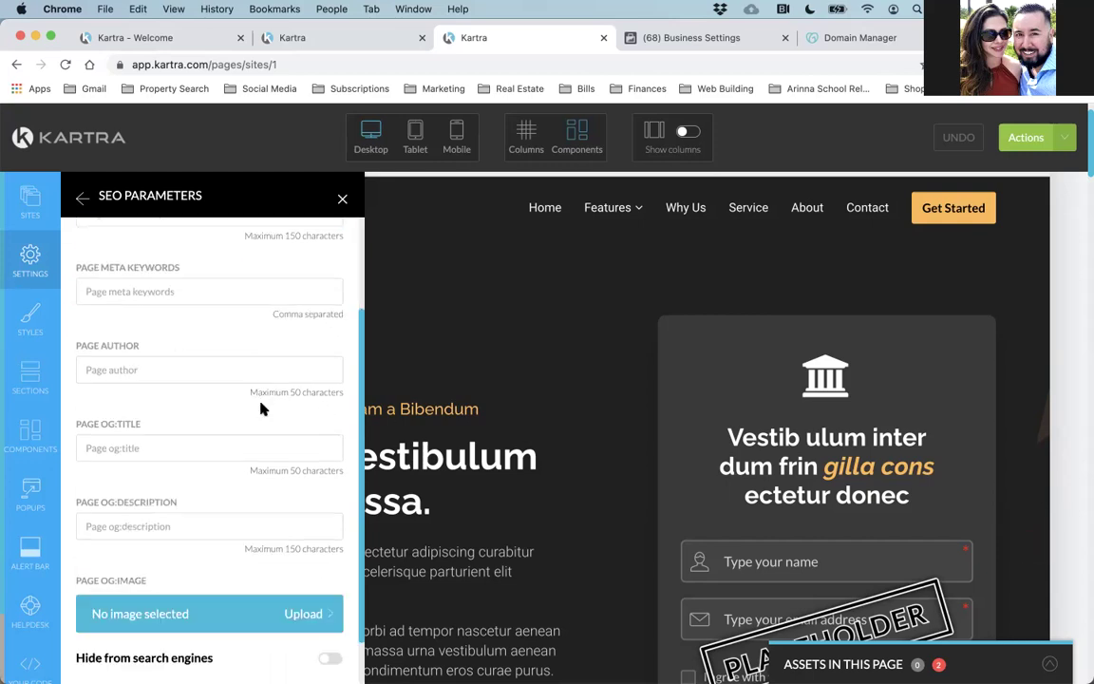
scroll(266, 401, "down", 1)
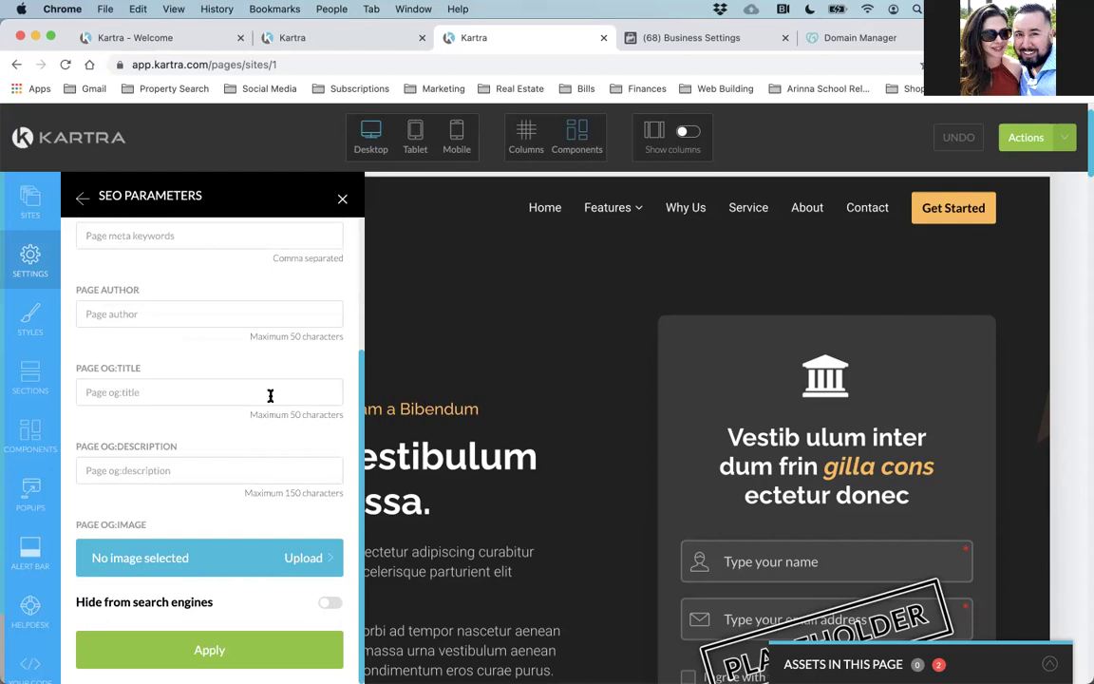
left_click(241, 564)
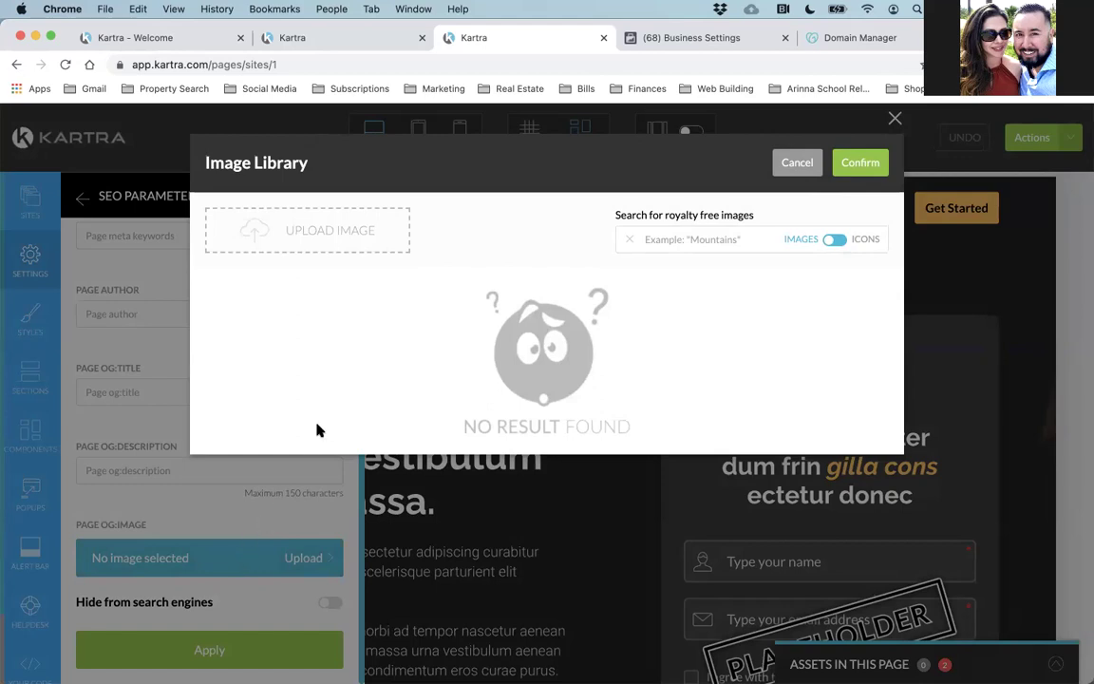
left_click(306, 235)
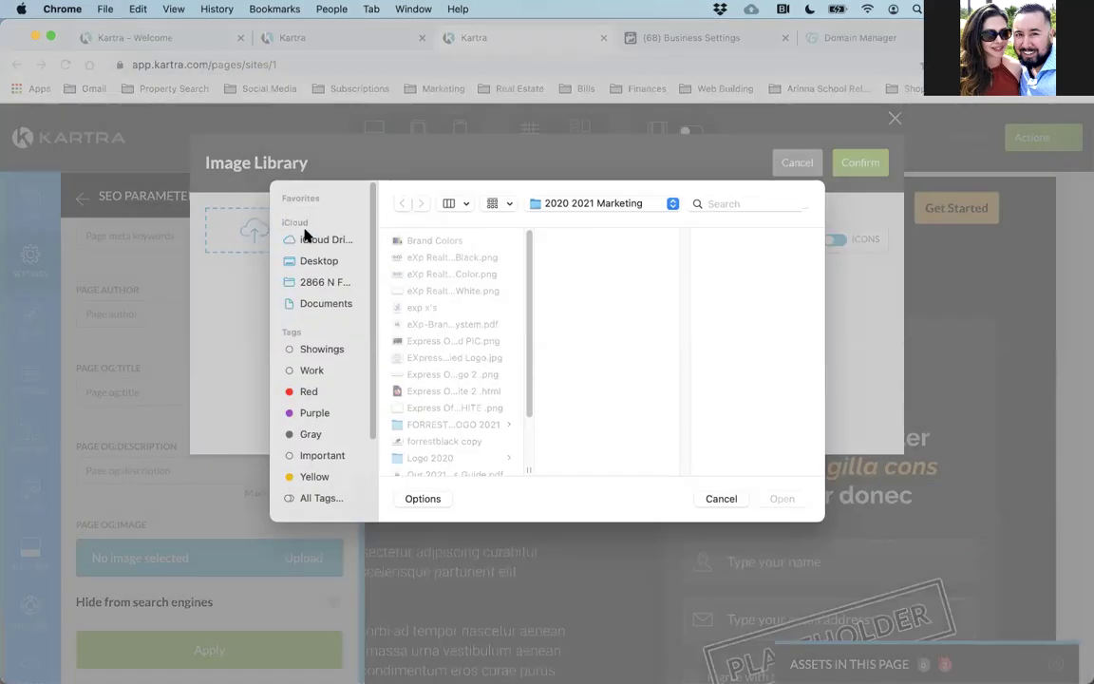
scroll(424, 446, "down", 3)
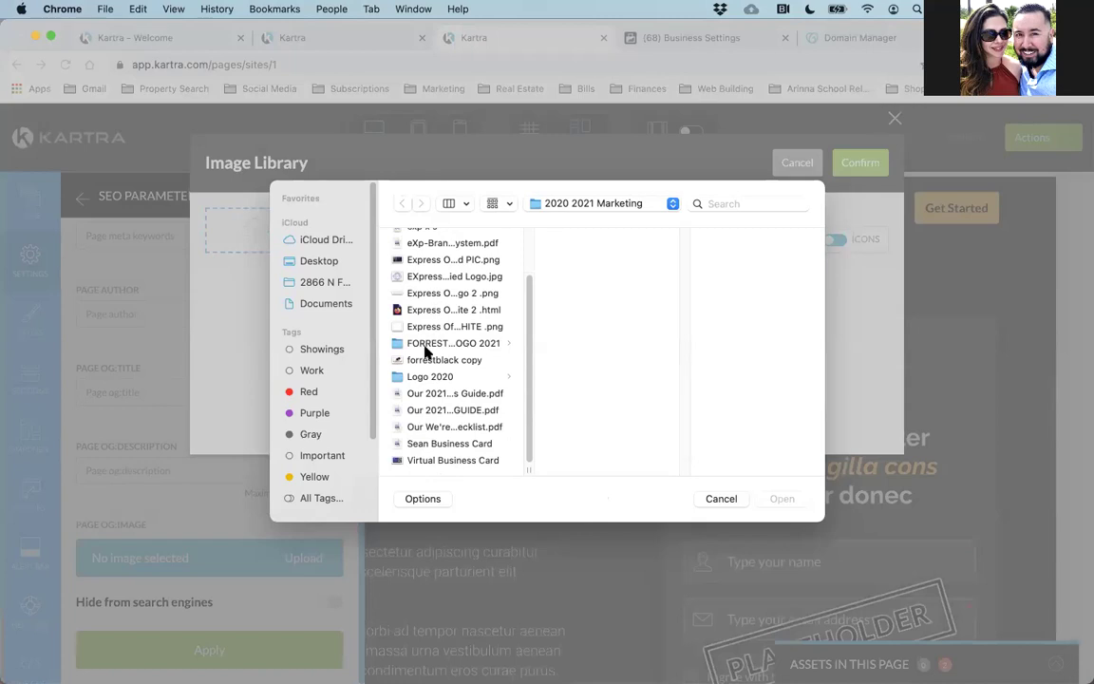
scroll(420, 344, "up", 3)
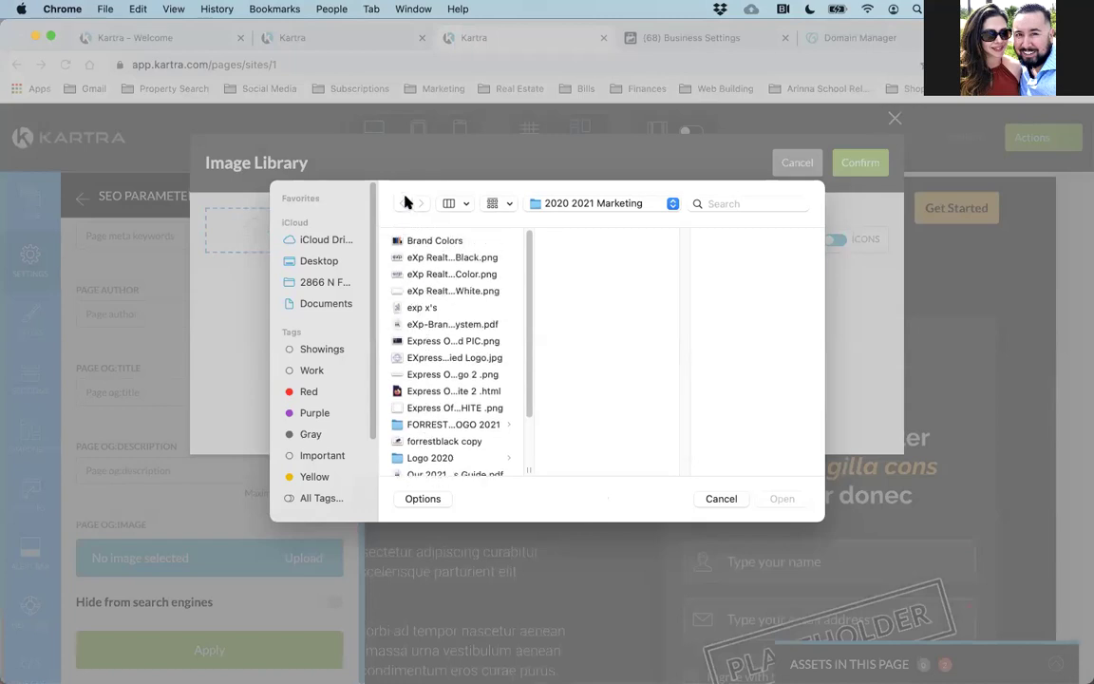
scroll(418, 323, "down", 3)
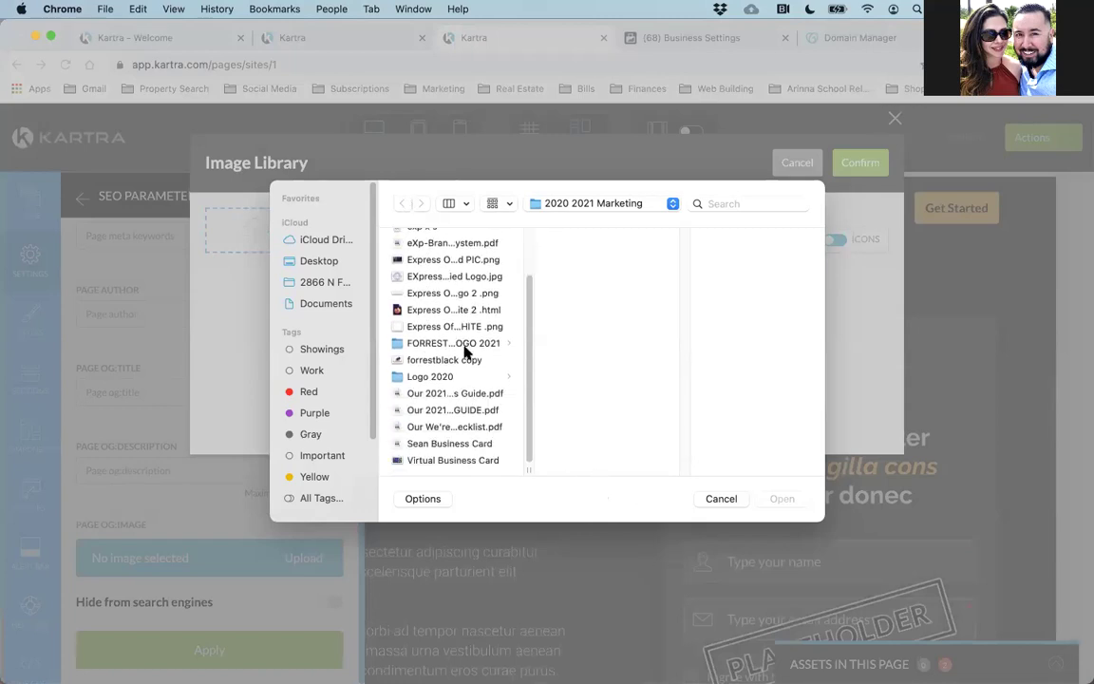
left_click(453, 343)
left_click(429, 376)
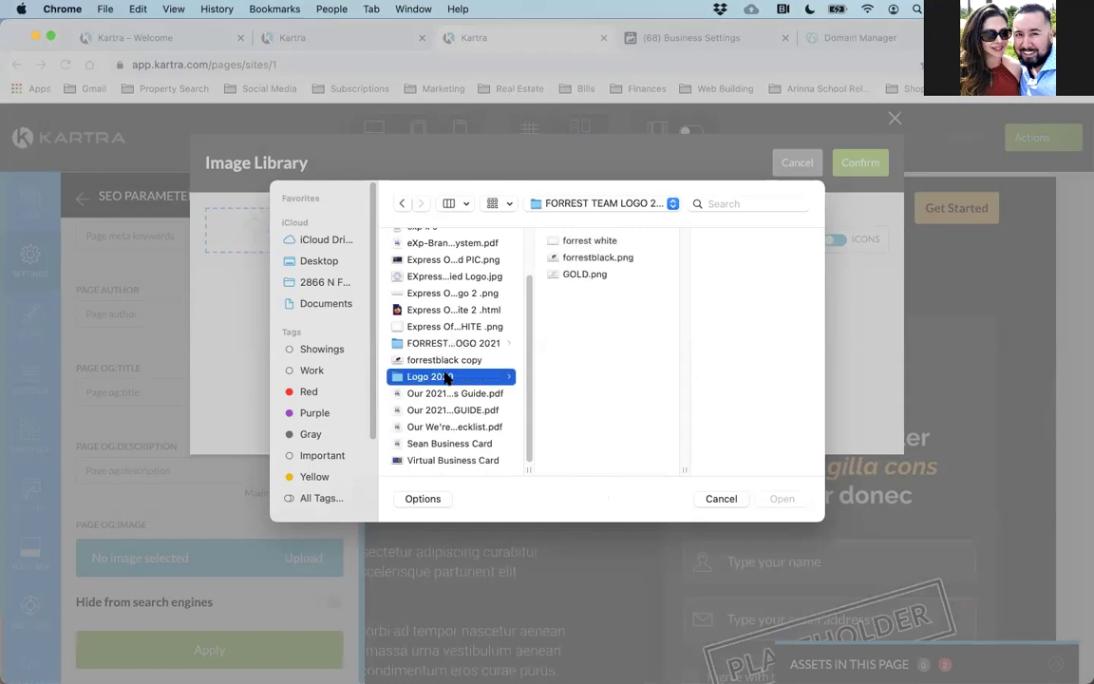
scroll(446, 320, "up", 3)
left_click(450, 257)
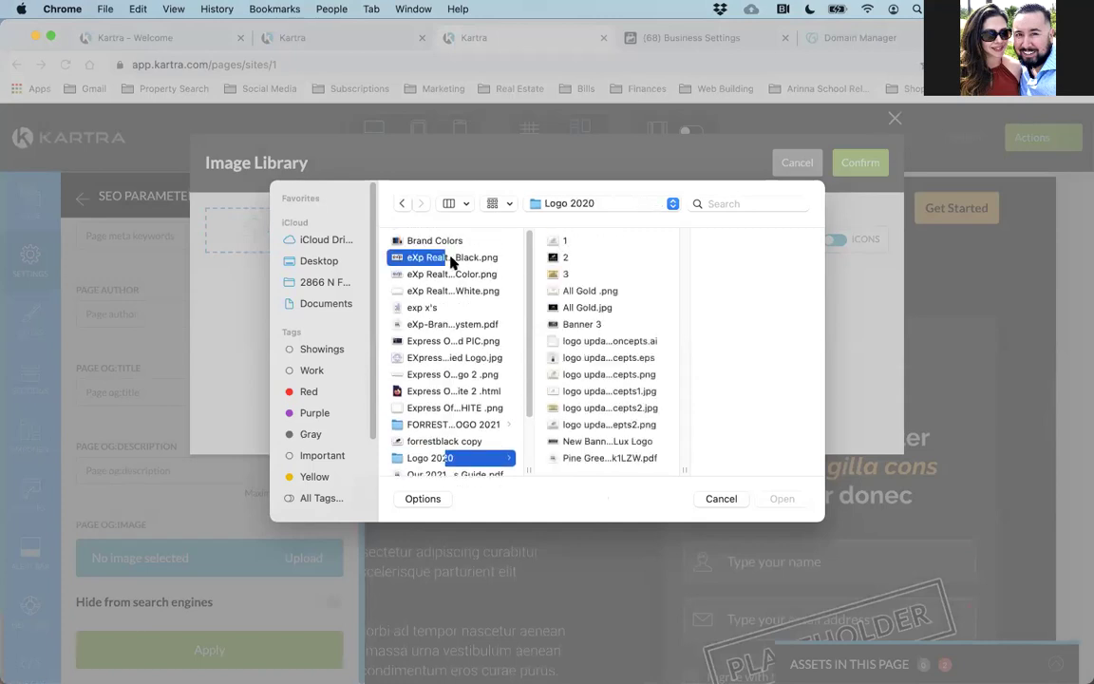
left_click(430, 422)
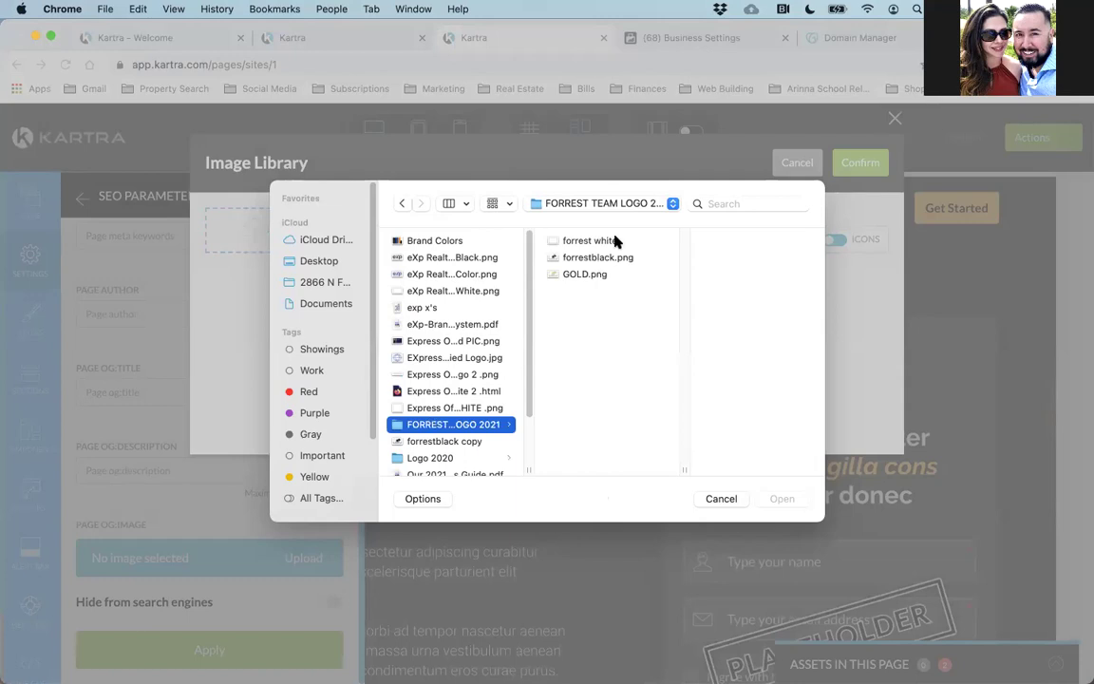
left_click(576, 273)
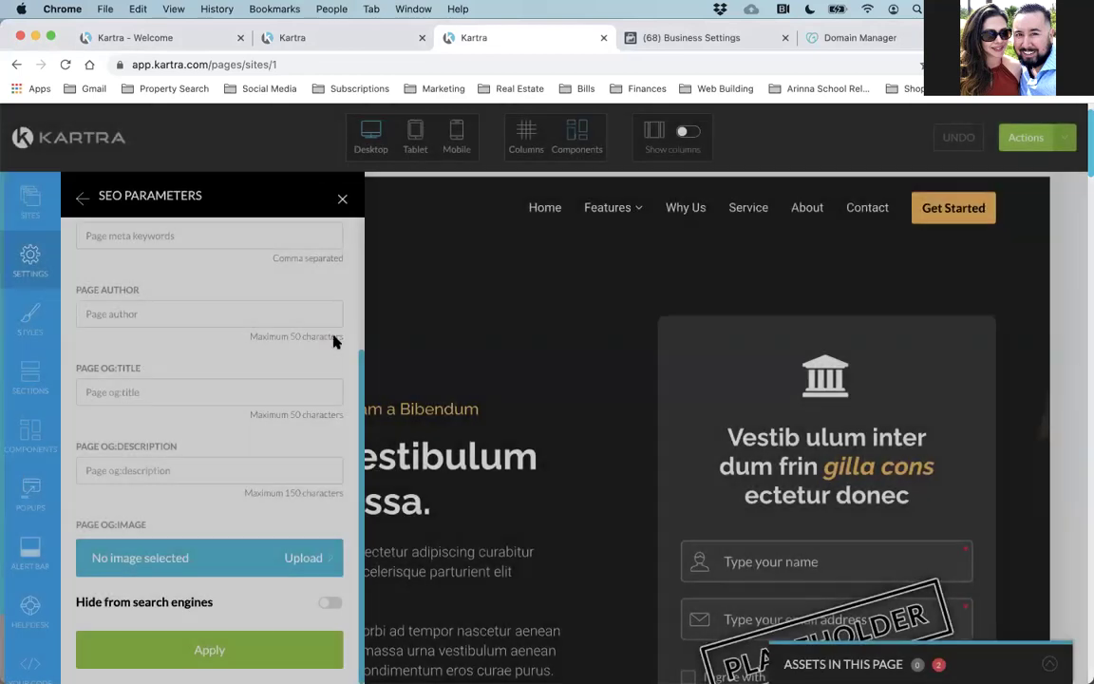
Reopen the image library for the og:image and delete the uploaded gold team logo.
left_click(202, 552)
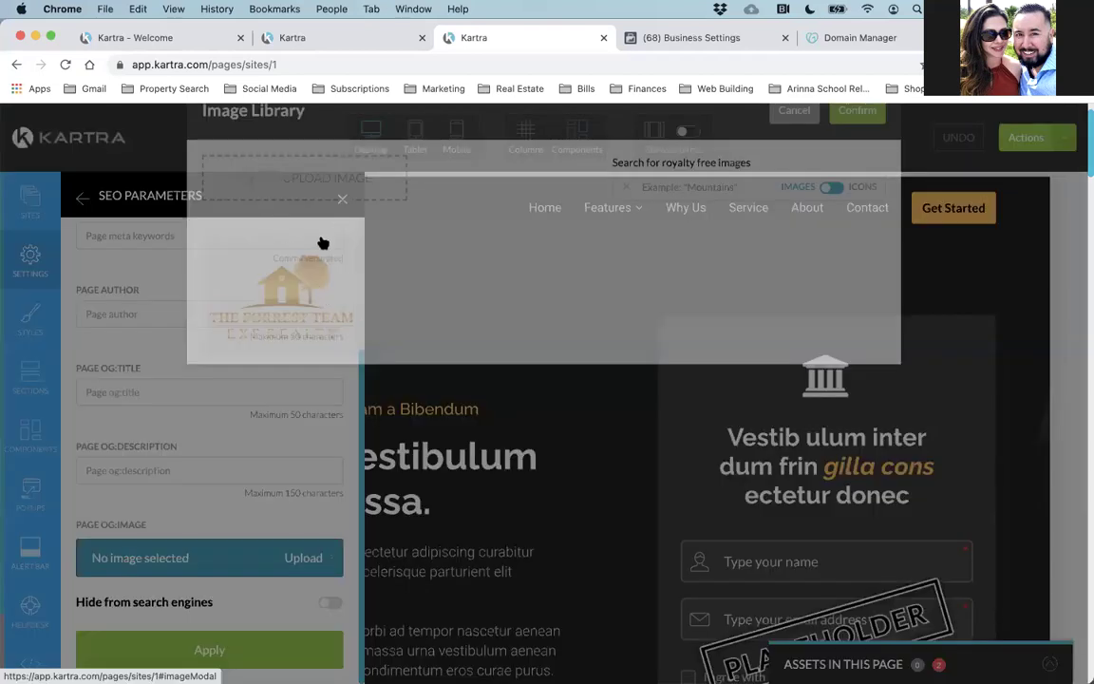
left_click(347, 300)
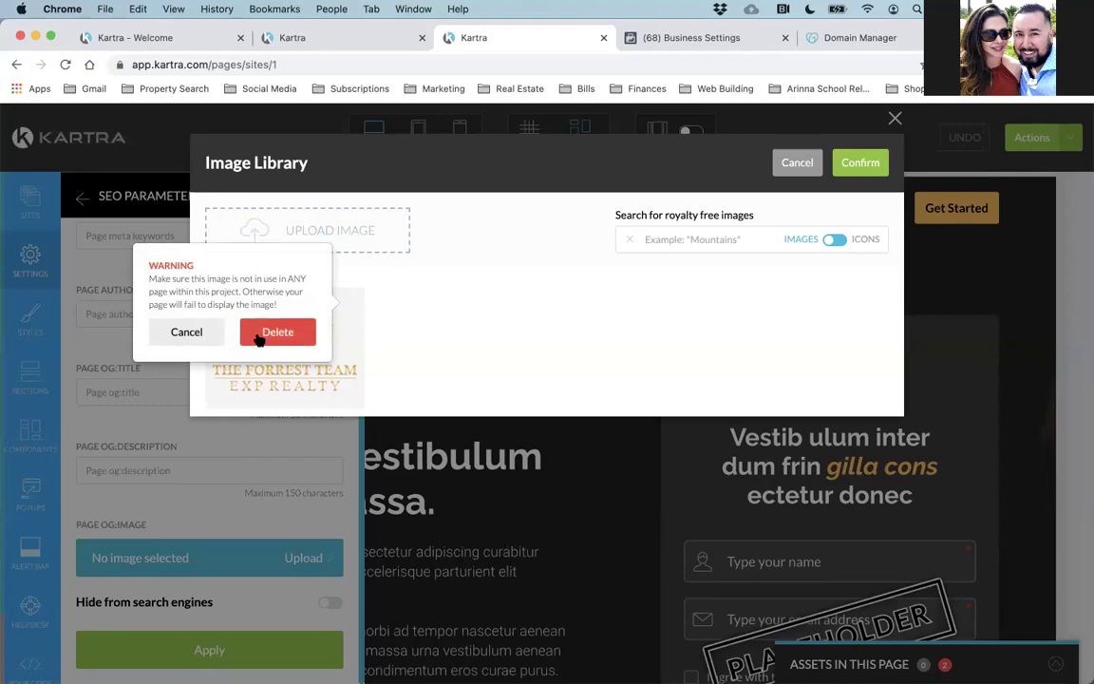
left_click(257, 337)
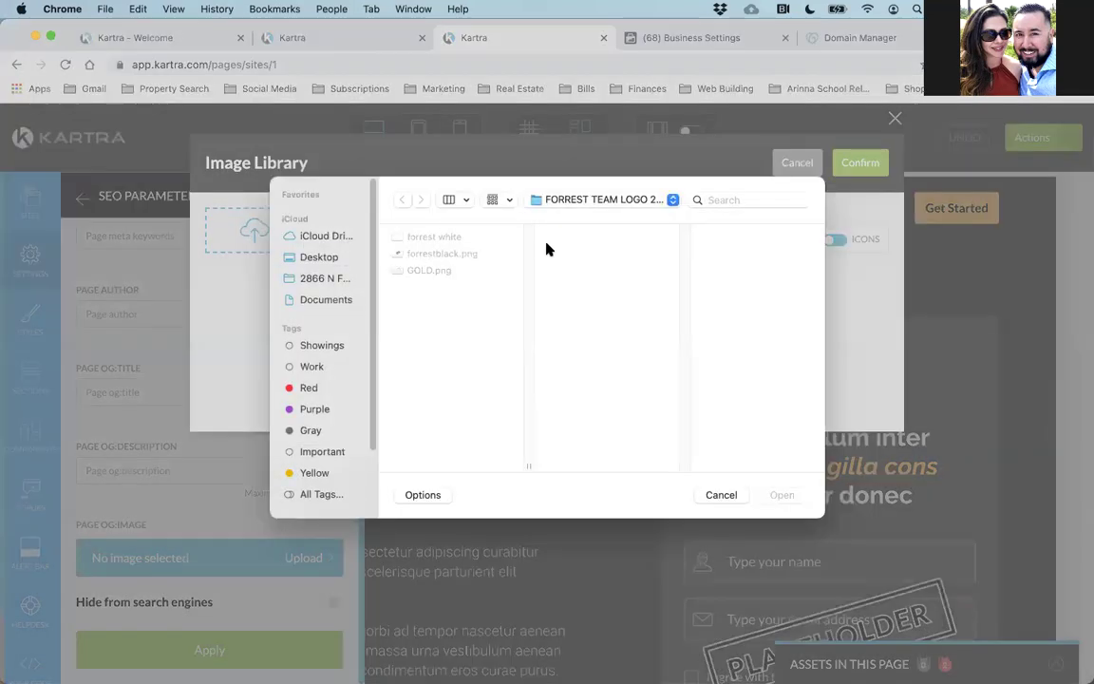
Browse the photos in the "2020- Our Lux Photos" folder under Forrest Team Marketing for a possible og:image.
key("super+Up")
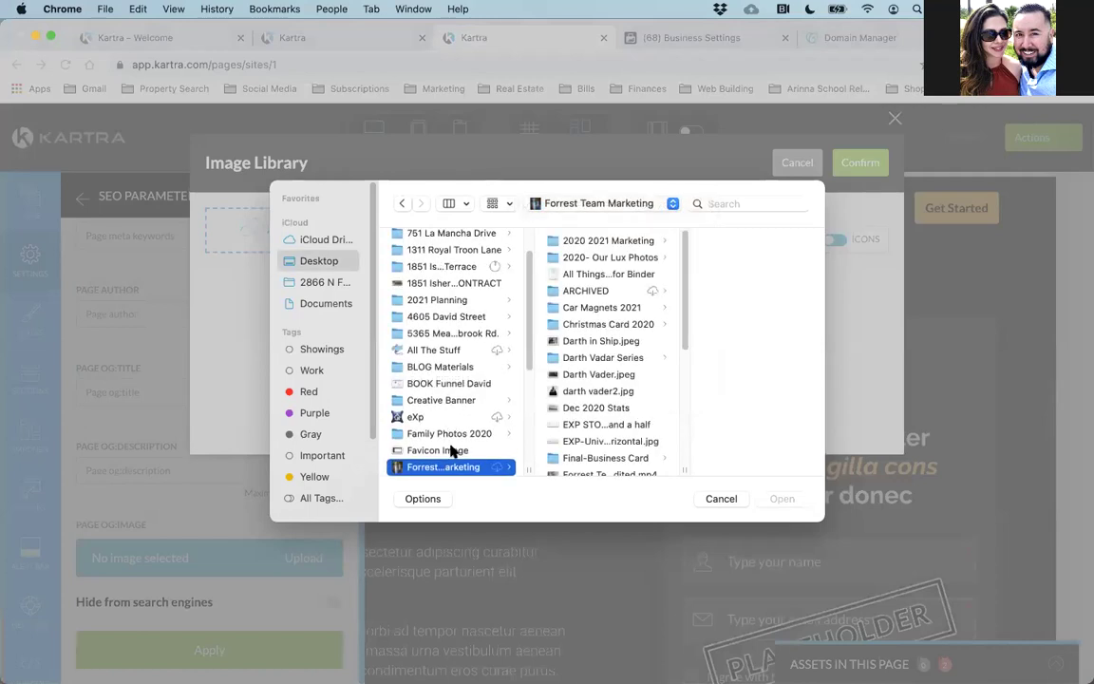
left_click(626, 257)
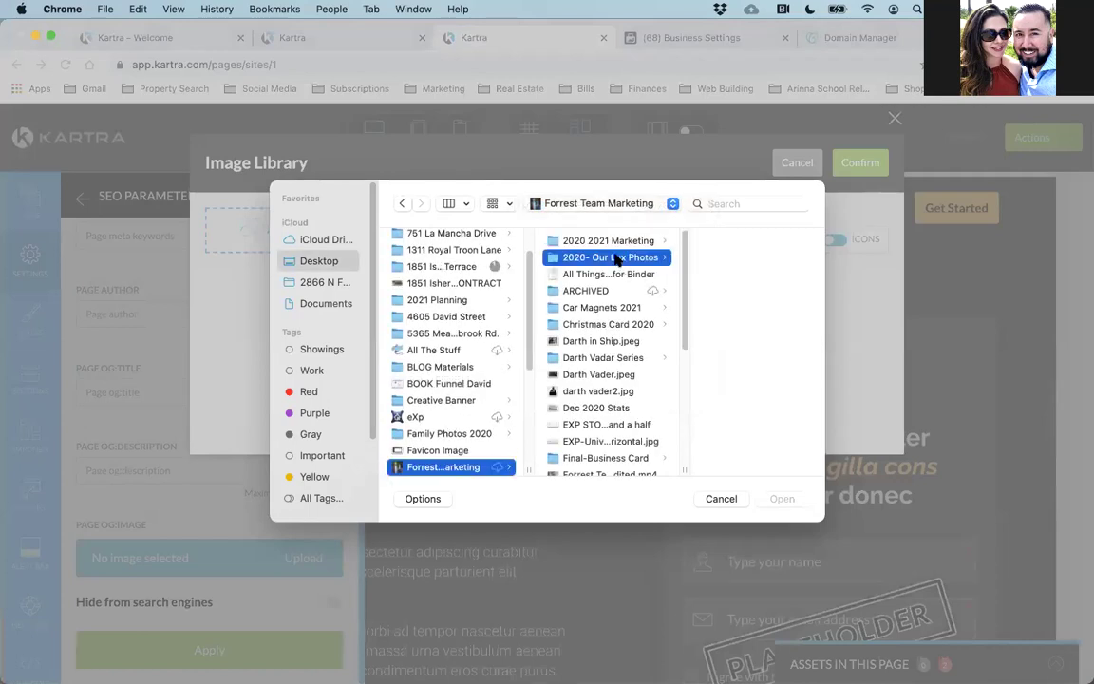
left_click(722, 407)
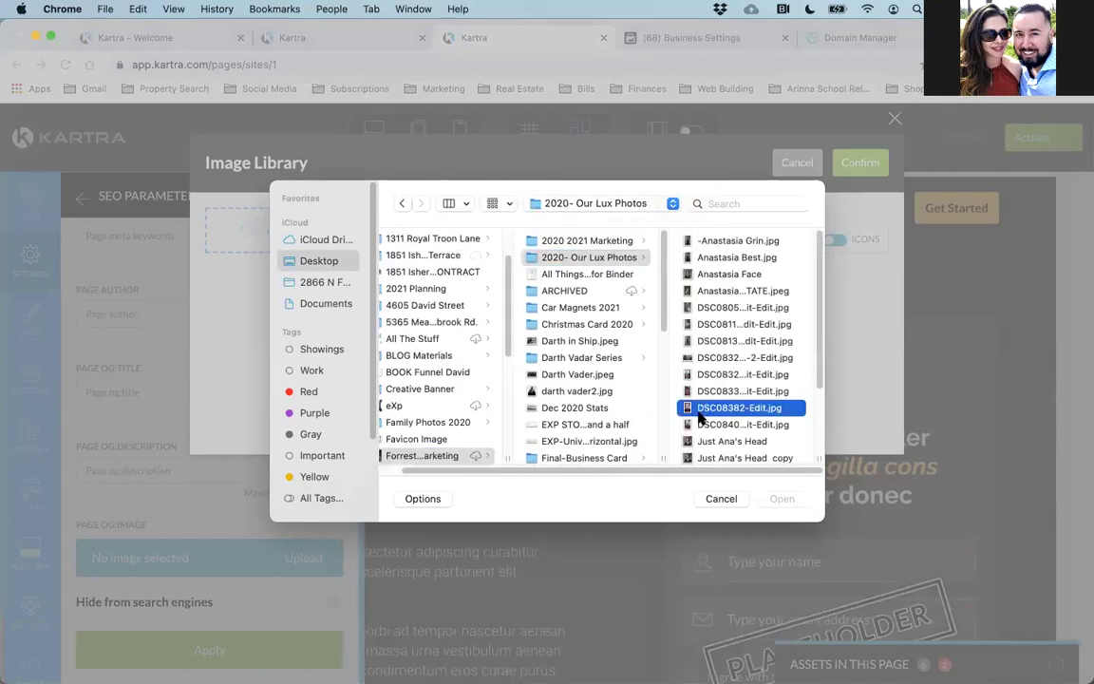
left_click(551, 358)
left_click(546, 340)
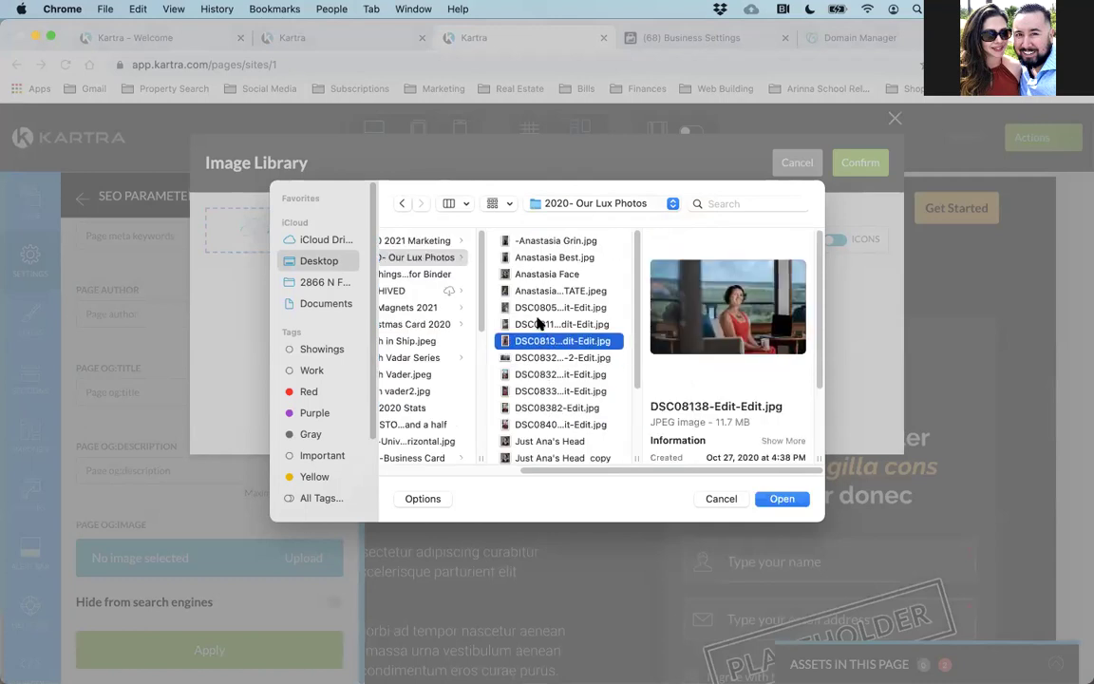
left_click(539, 308)
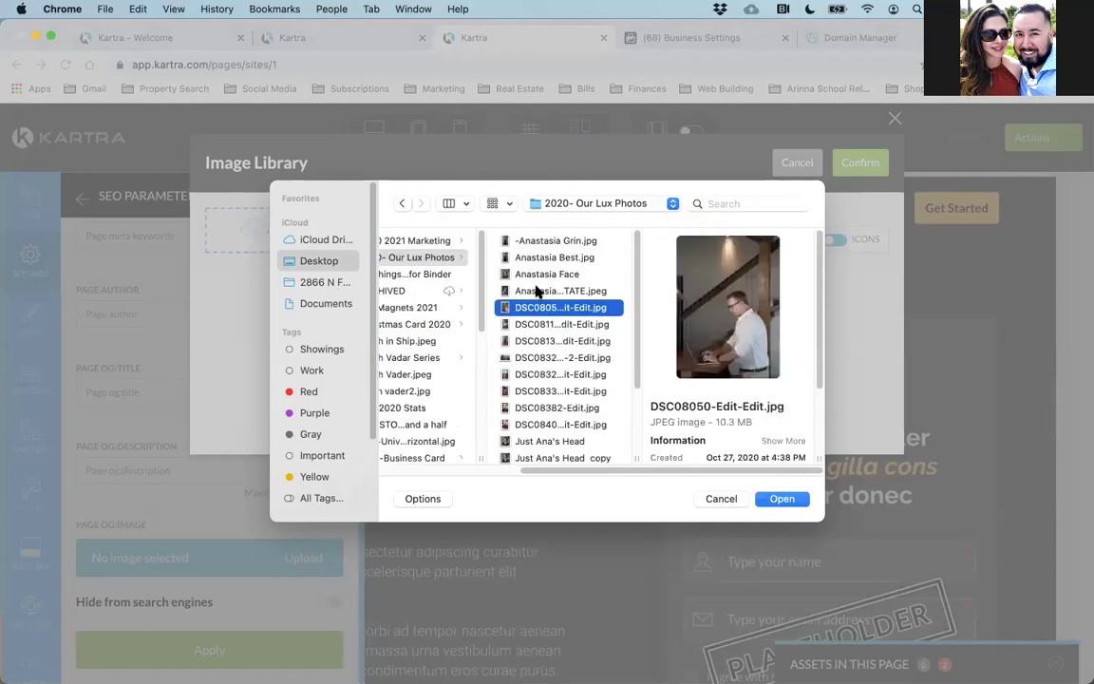
left_click(536, 291)
key("Up")
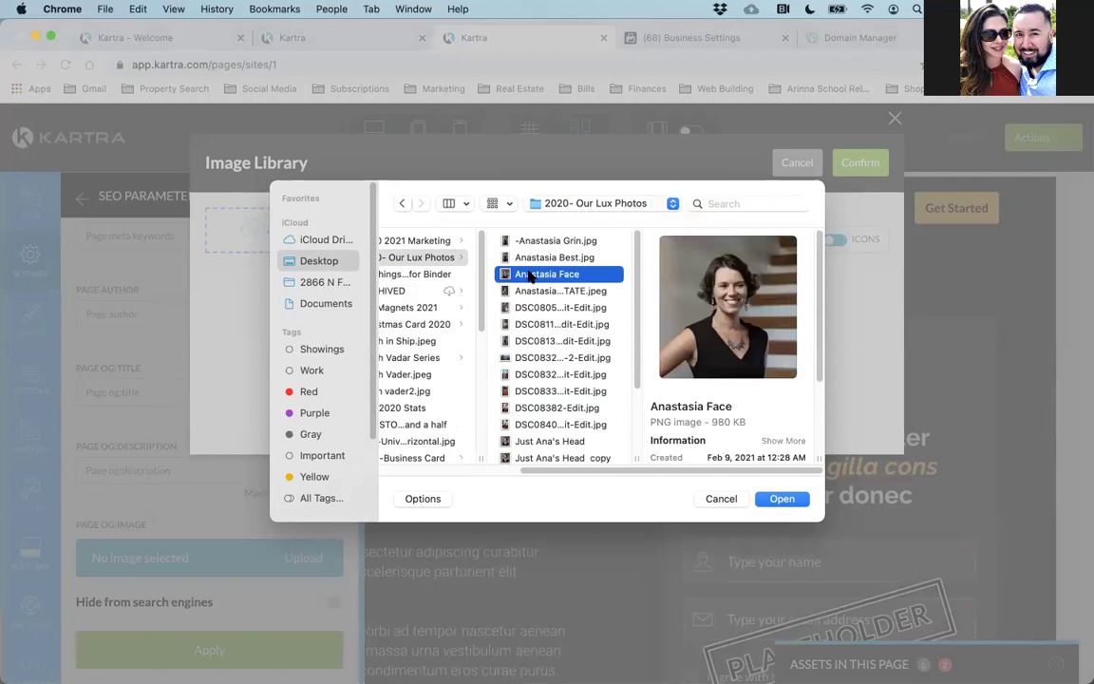
left_click(542, 357)
scroll(544, 435, "down", 3)
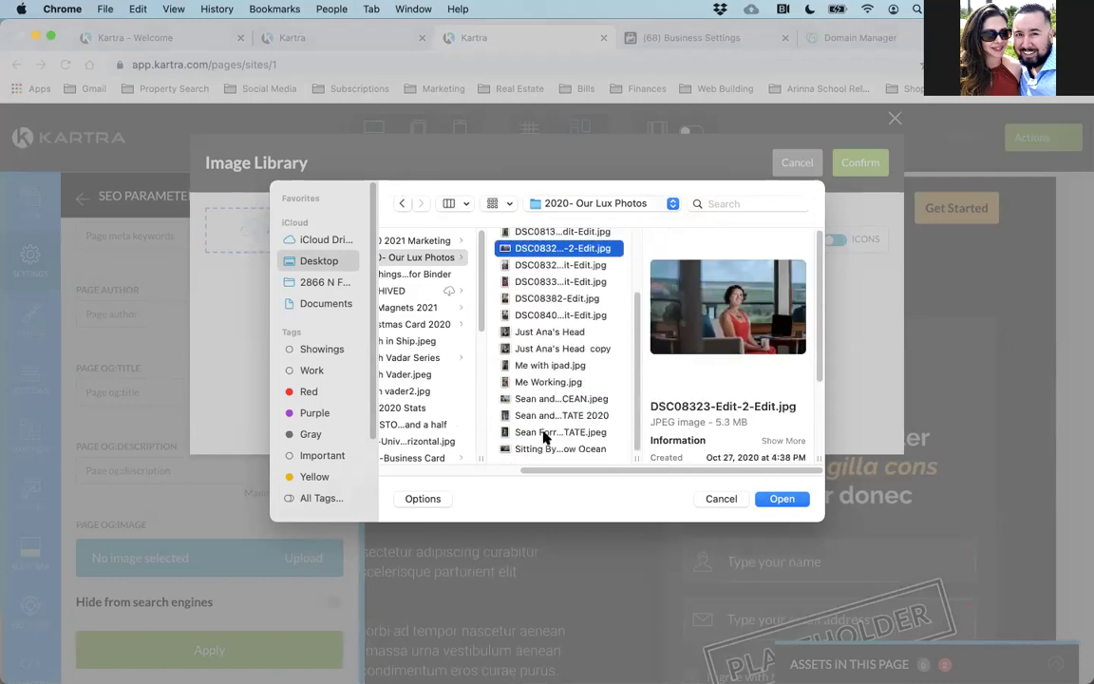
Compare the last photos in the folder and try to upload "Sitting By Window Ocean" as the page's og:image.
left_click(544, 435)
left_click(547, 448)
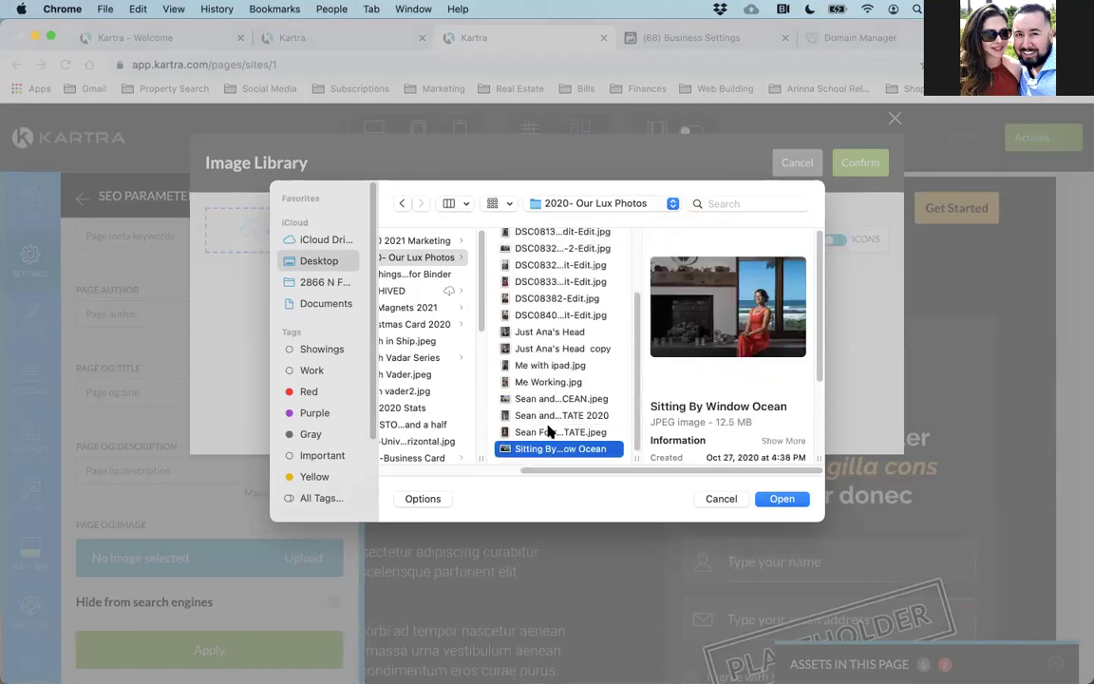
left_click(547, 416)
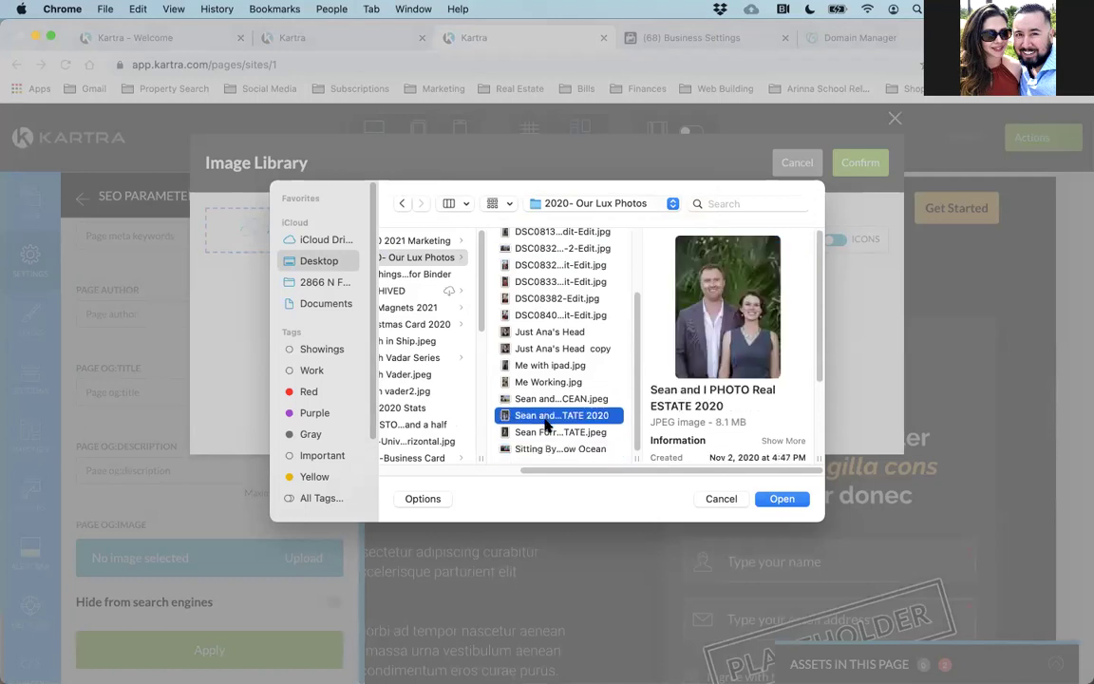
left_click(547, 448)
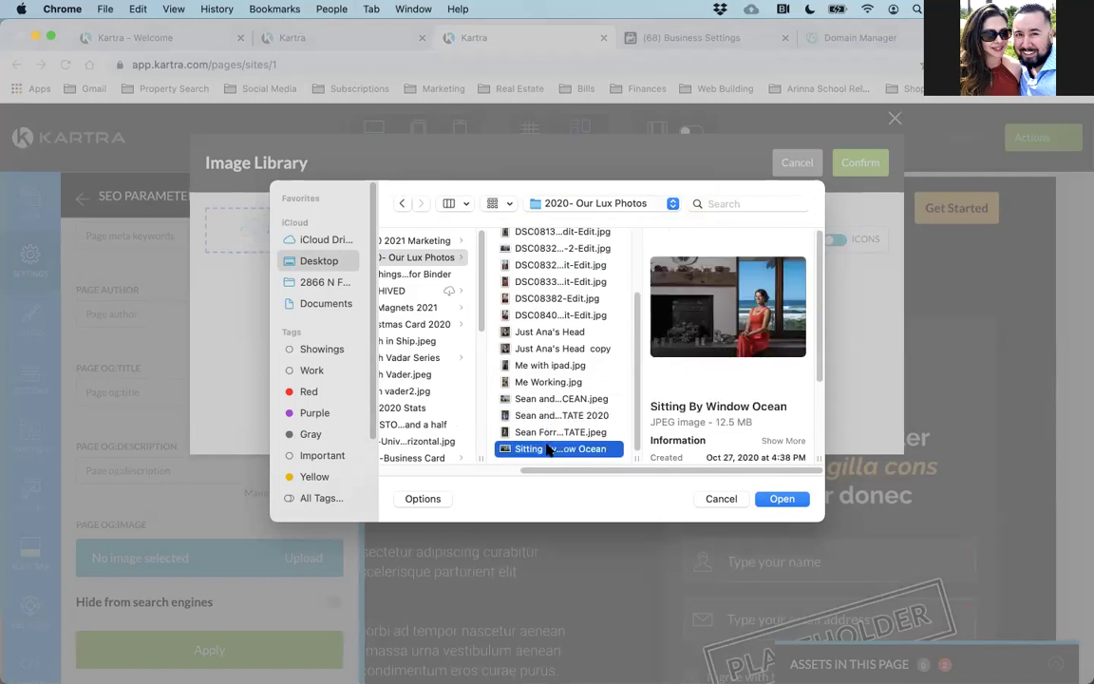
left_click(543, 432)
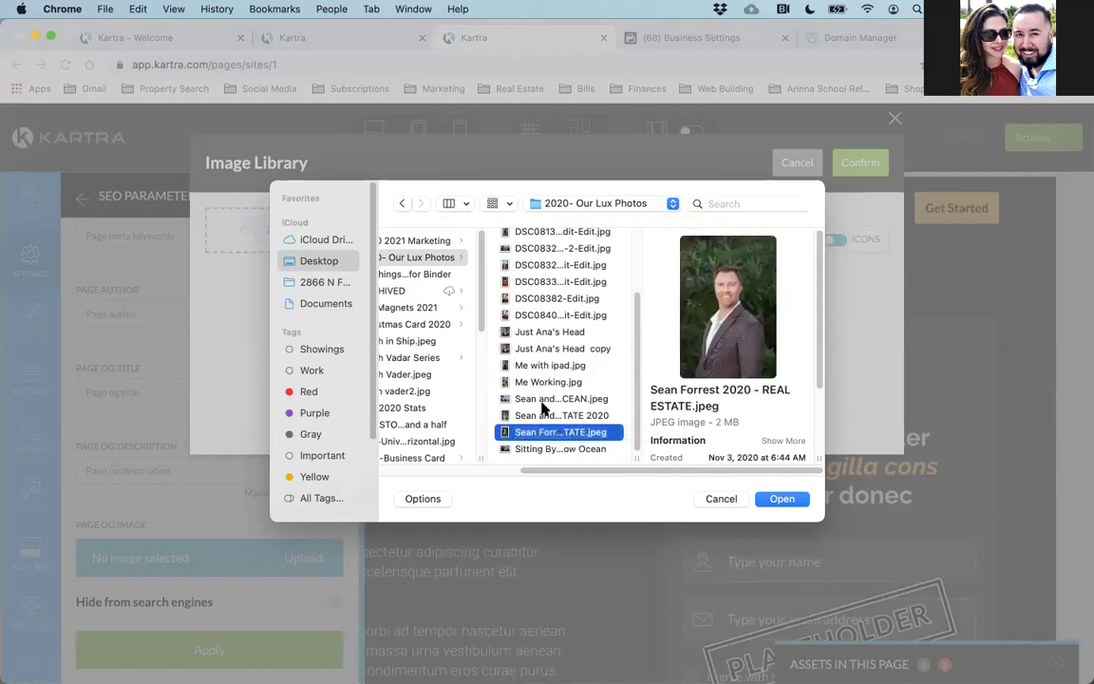
double_click(540, 449)
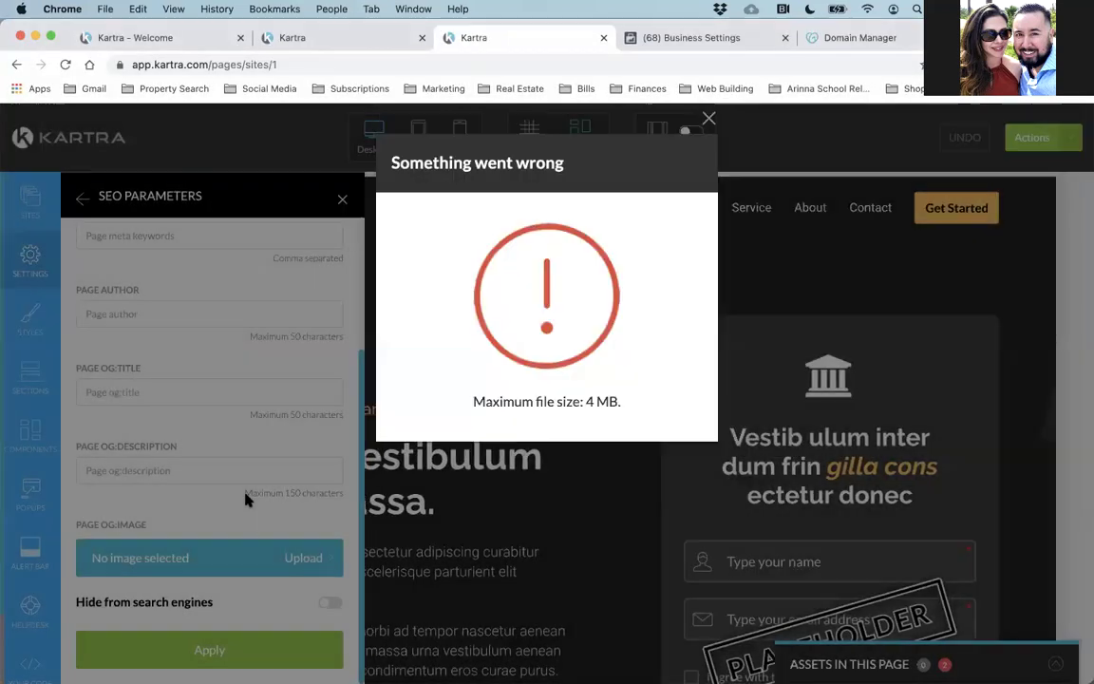
left_click(708, 119)
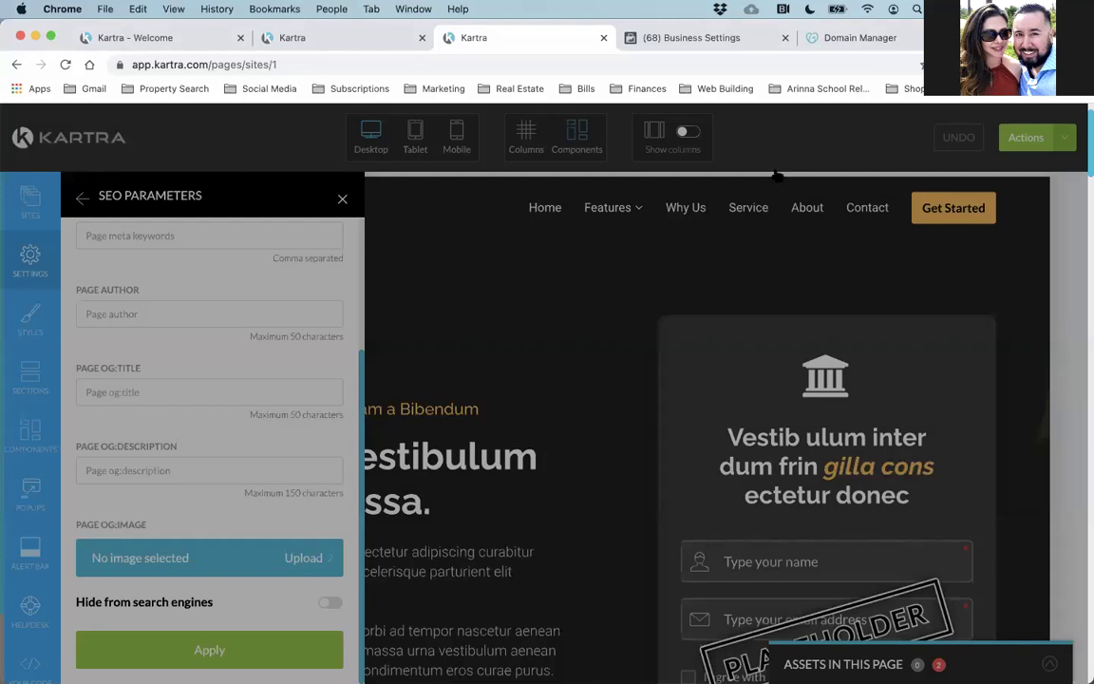
key("Escape")
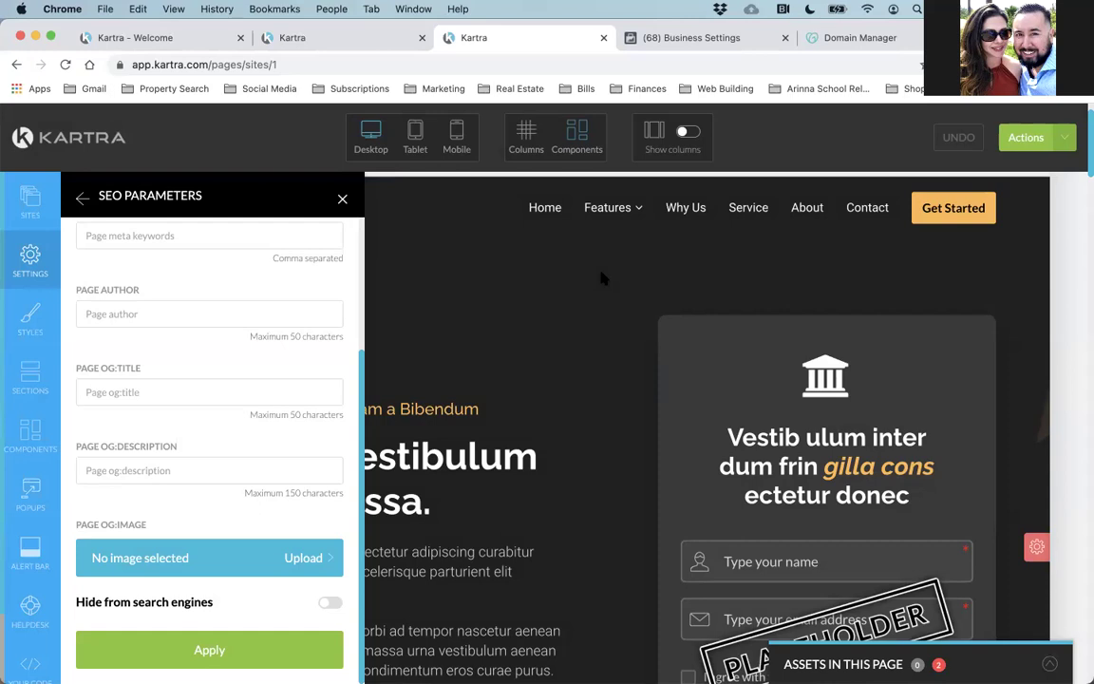
Apply the page's SEO parameters and close the SEO settings.
left_click(266, 651)
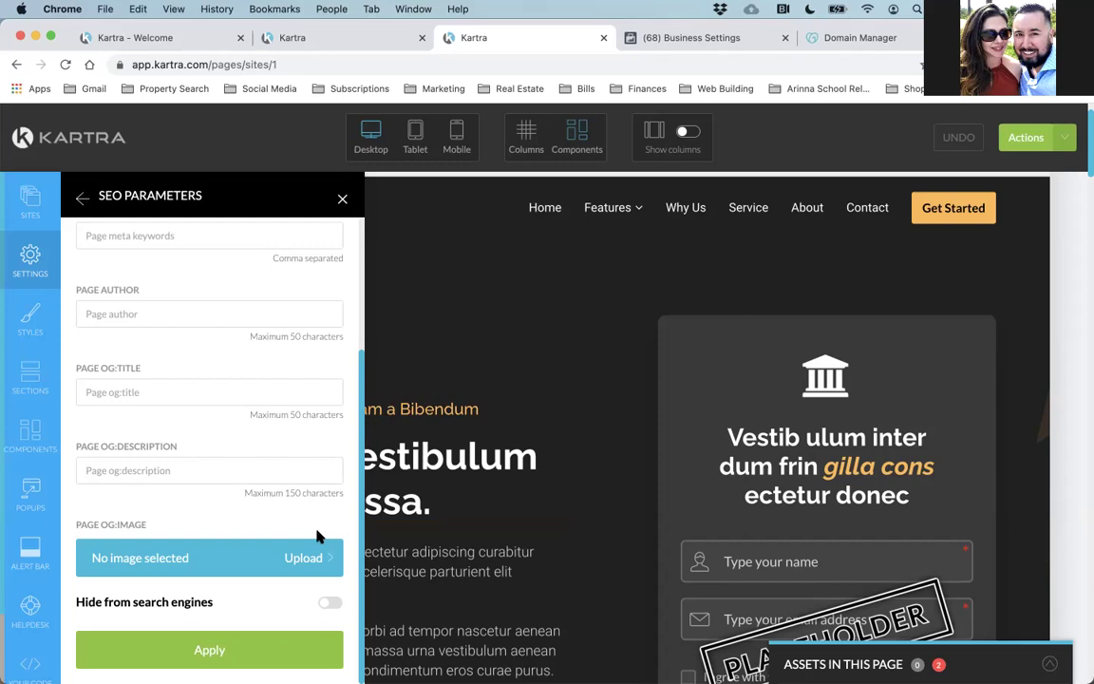
left_click(224, 648)
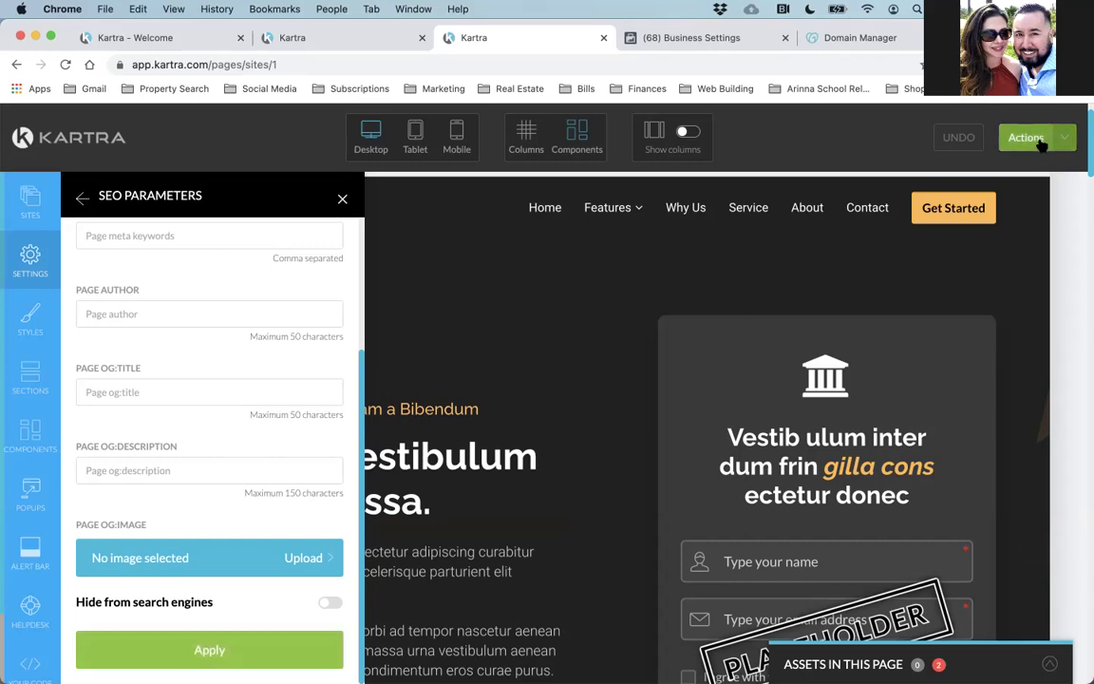
left_click(342, 199)
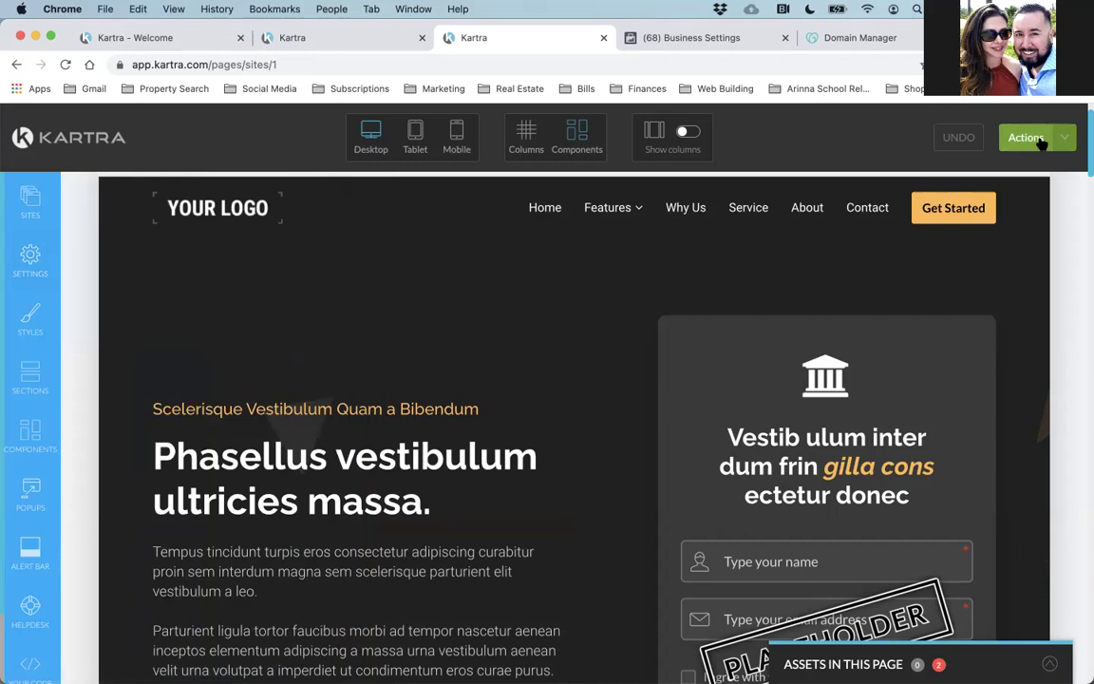
Save the progress of the Seller Guide Landing Page and dismiss the save dialog.
scroll(933, 190, "up", 1)
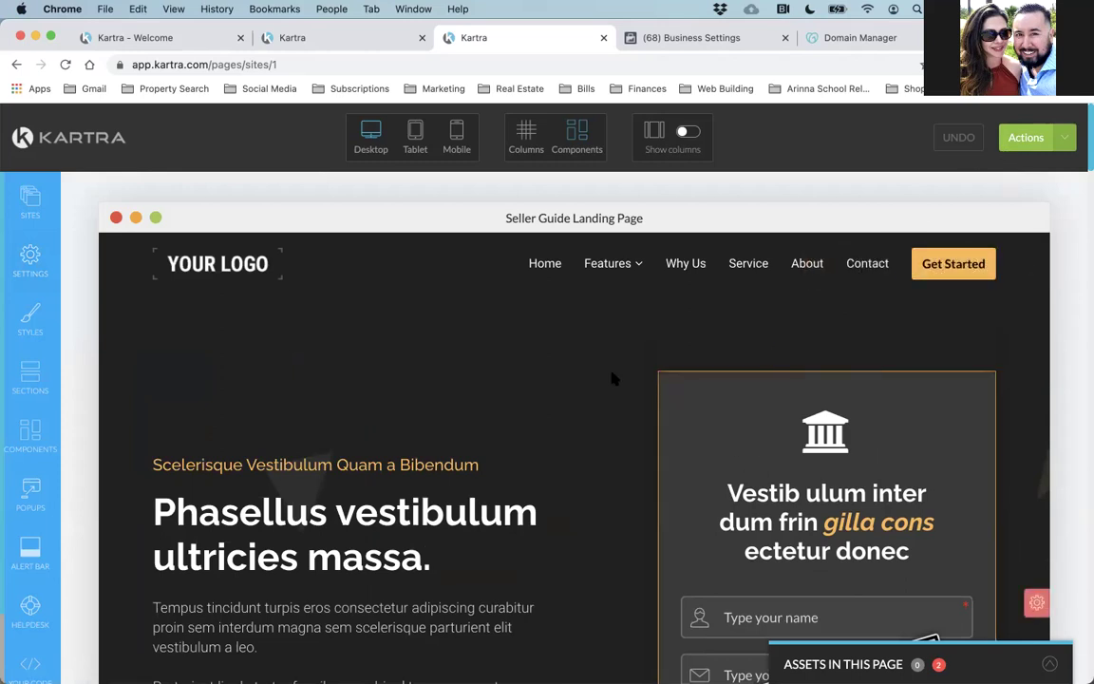
left_click(1052, 139)
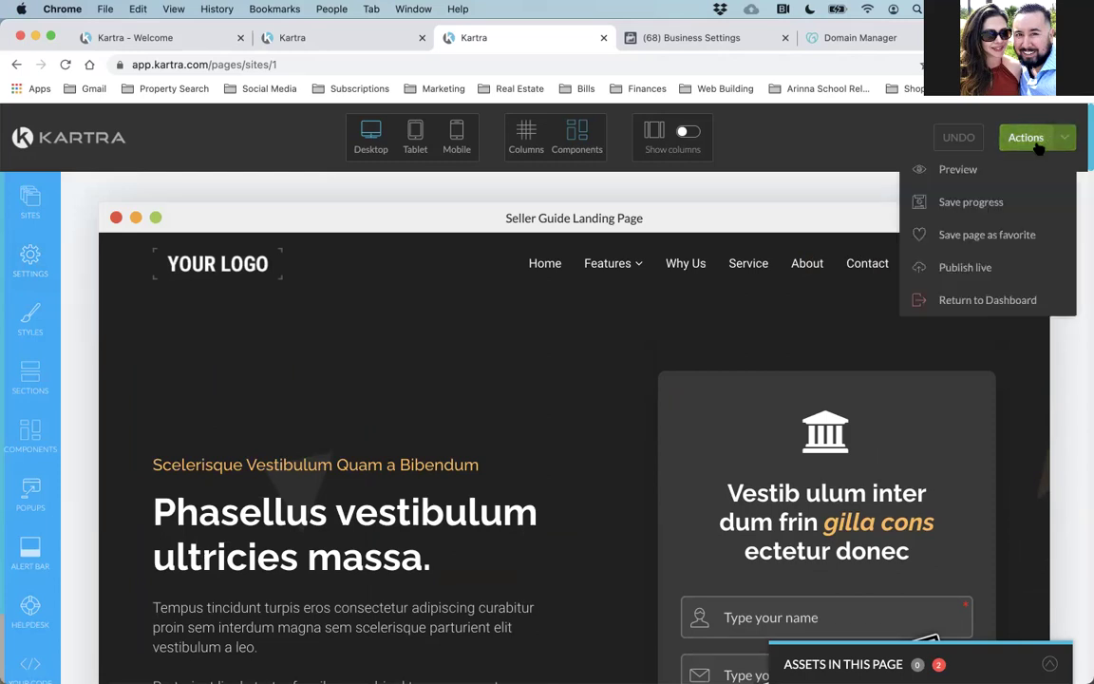
left_click(978, 202)
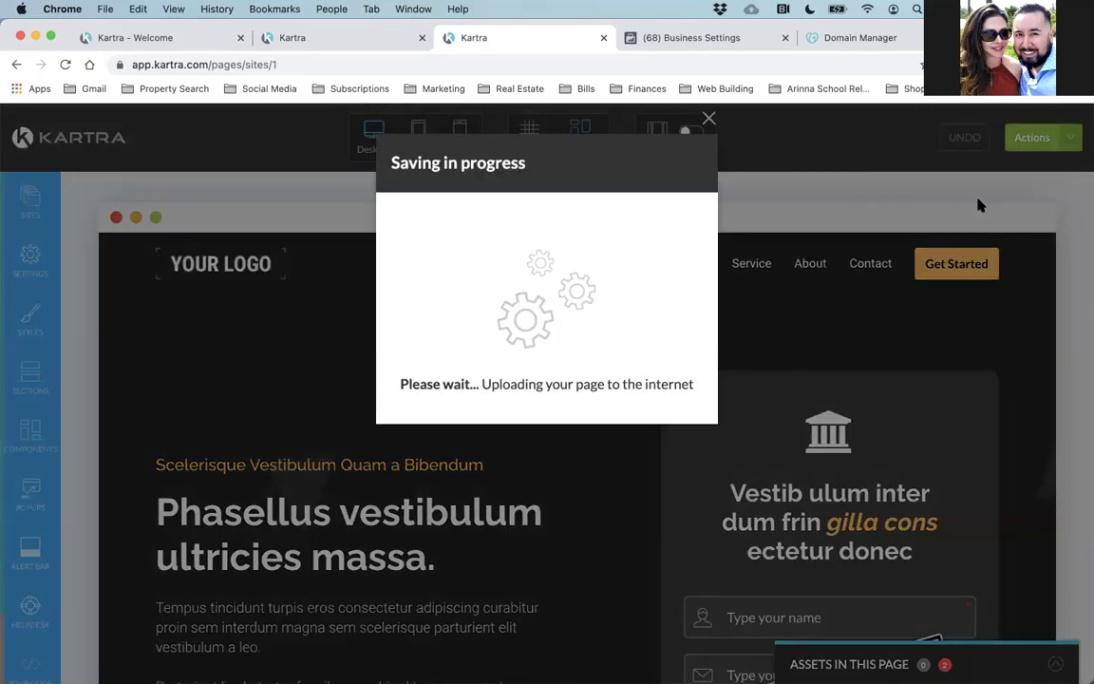
left_click(709, 118)
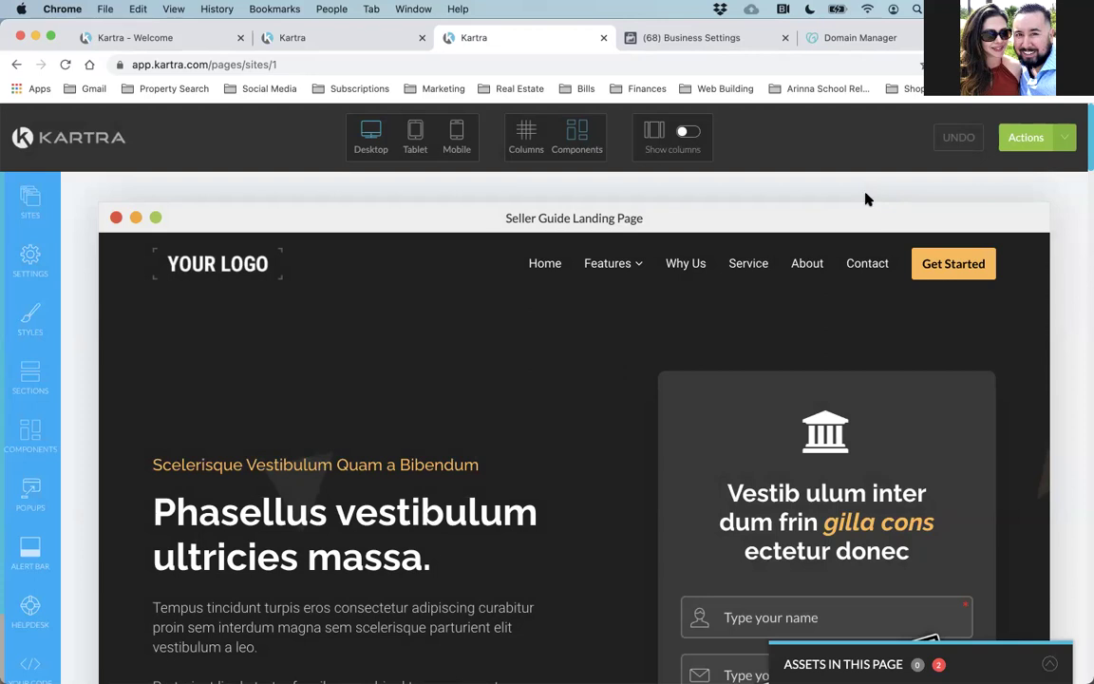
left_click(1038, 139)
mouse_move(975, 272)
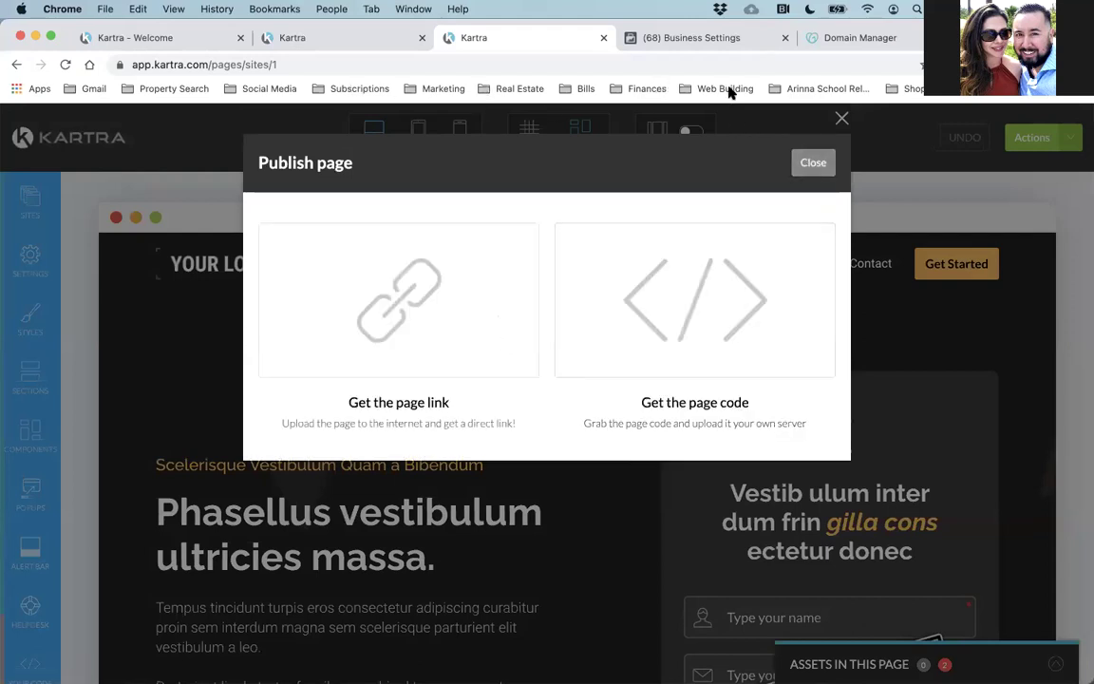
left_click(377, 482)
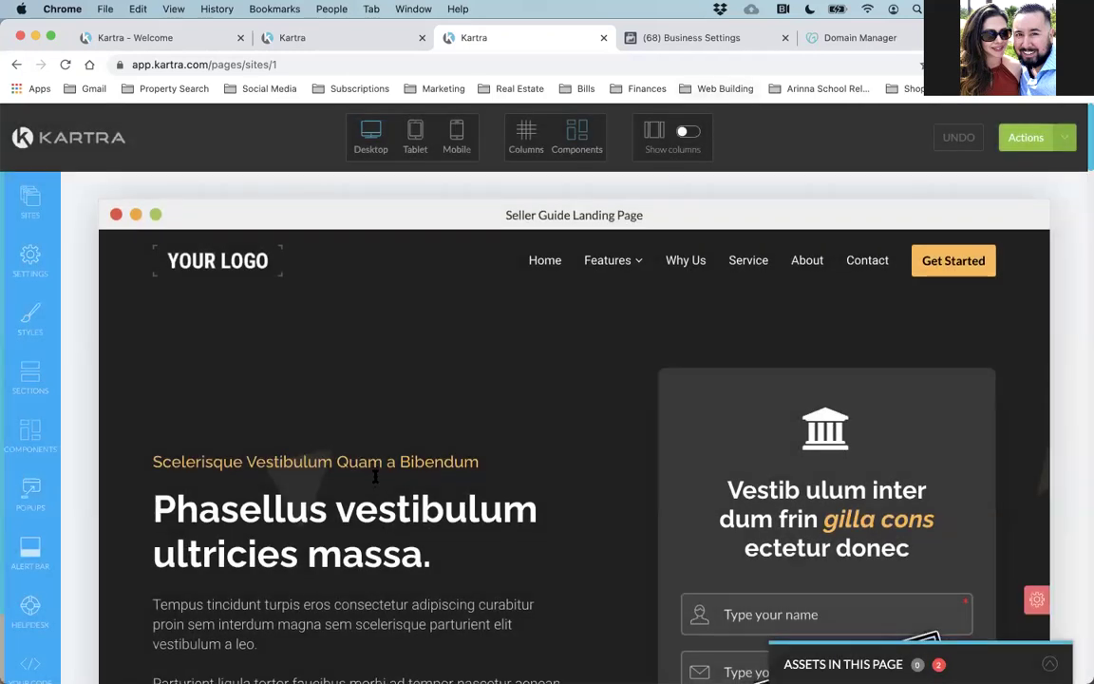
scroll(370, 341, "down", 5)
scroll(366, 333, "up", 2)
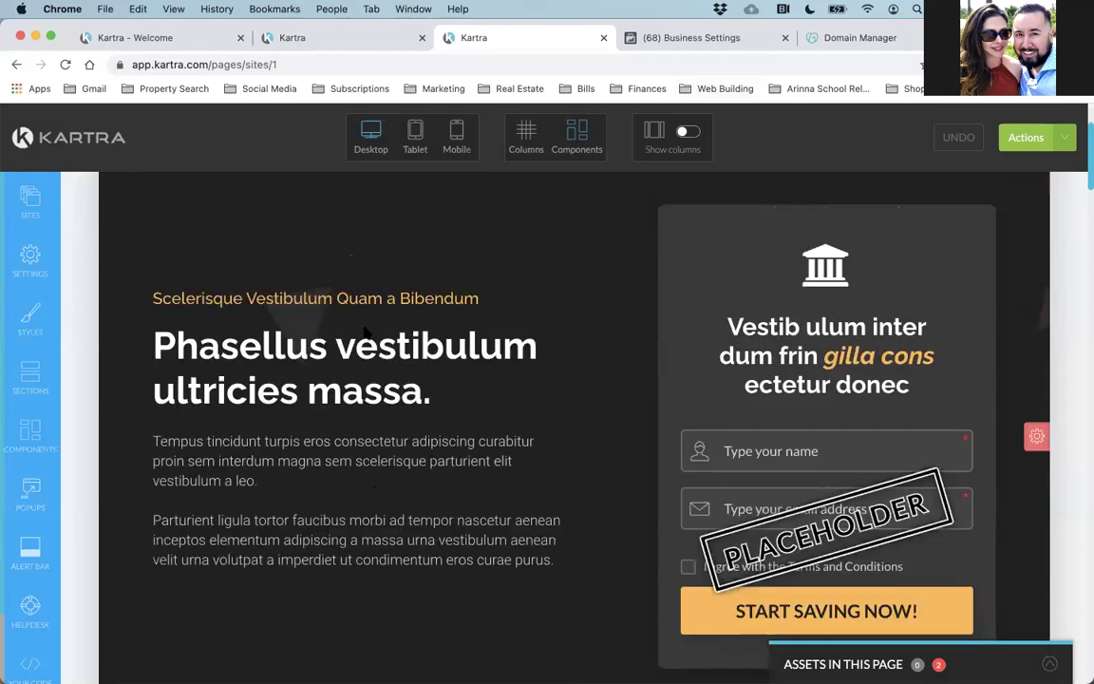
scroll(366, 333, "up", 2)
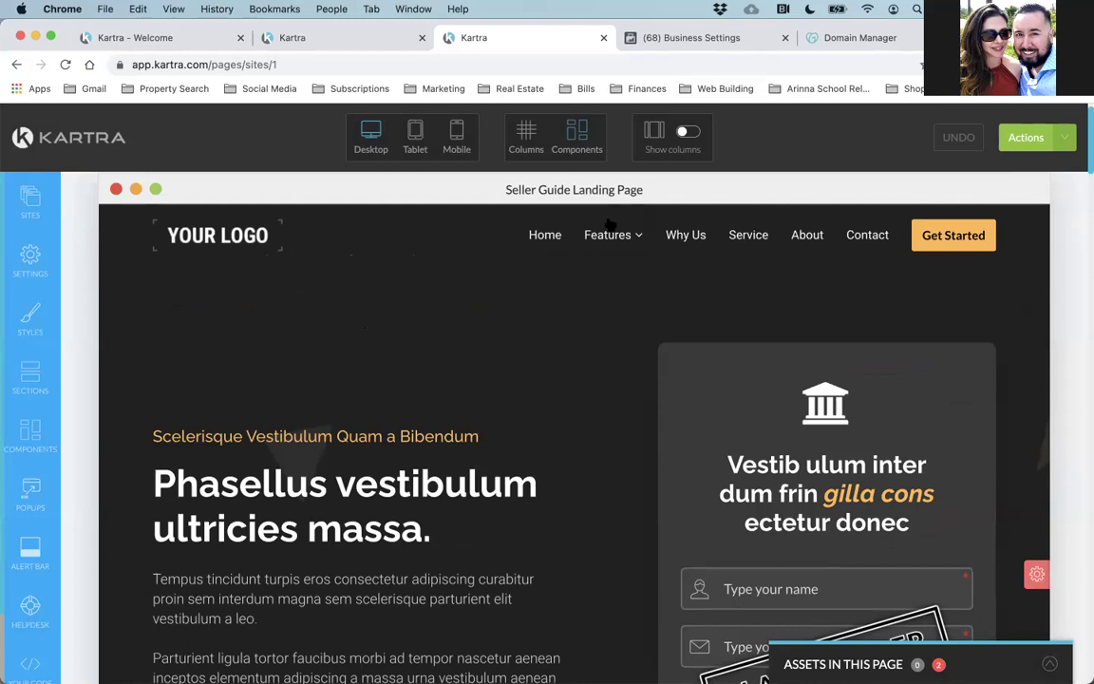
Publish the page live with a direct page link, open its URL for editing and keep the default Kartra domain.
left_click(1026, 138)
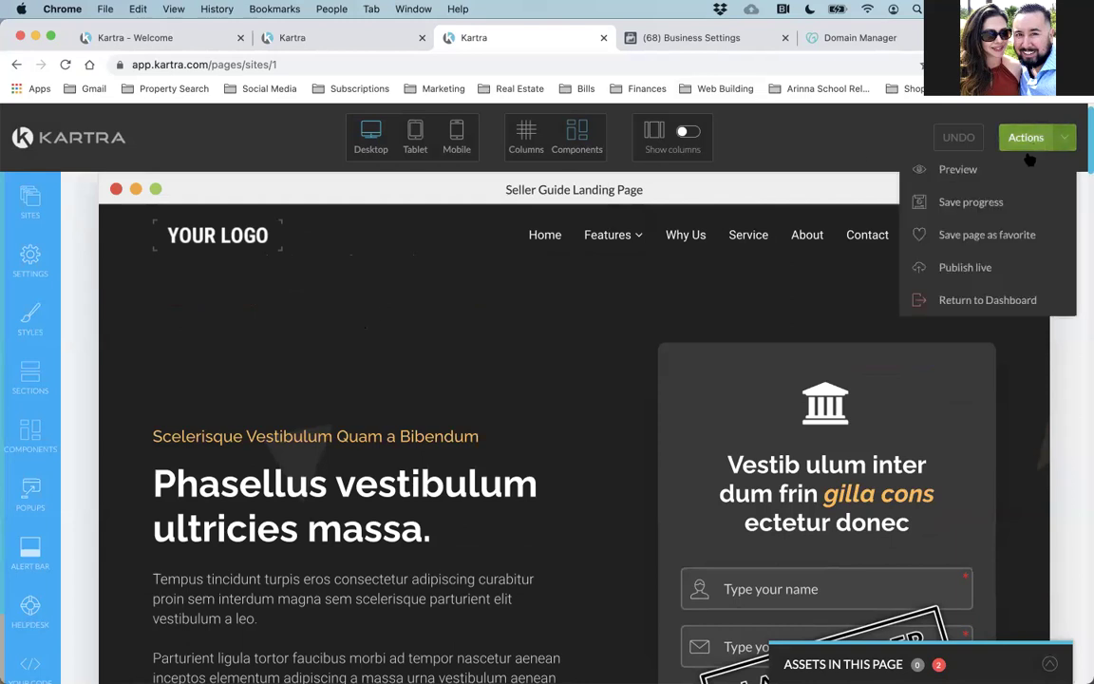
left_click(965, 268)
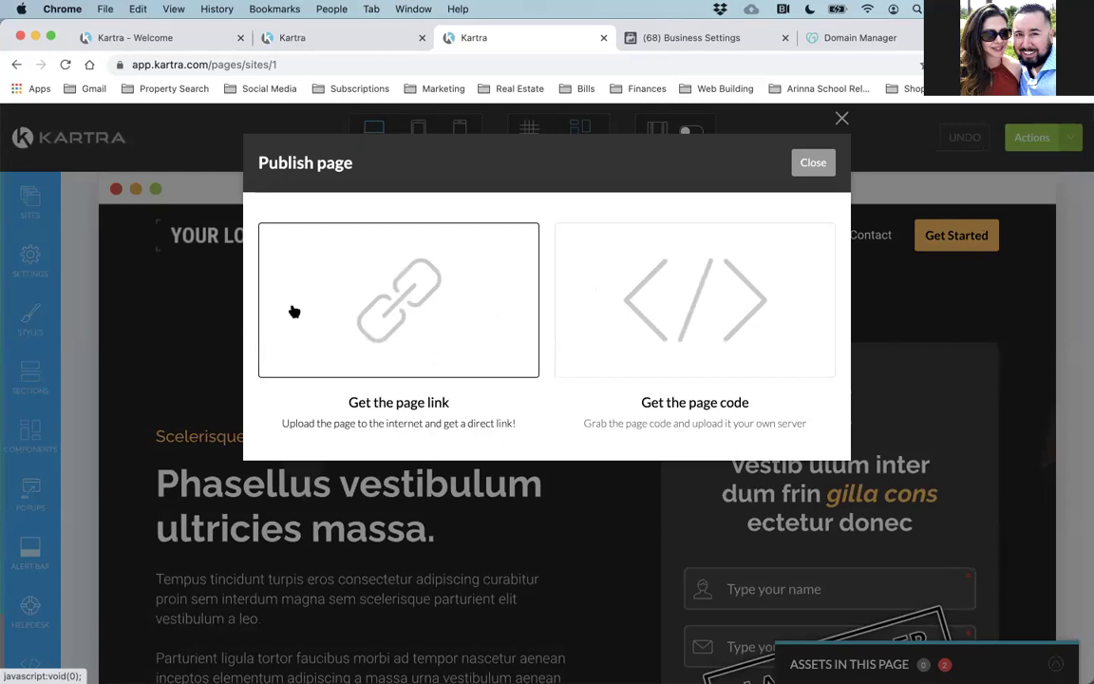
left_click(294, 311)
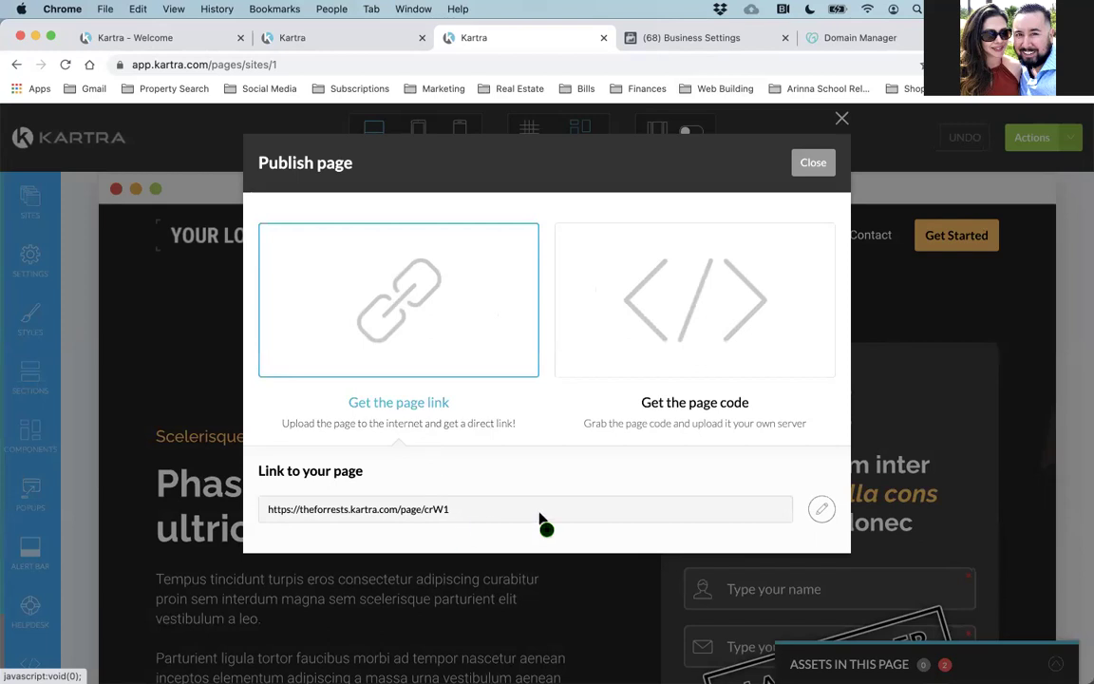
left_click(819, 510)
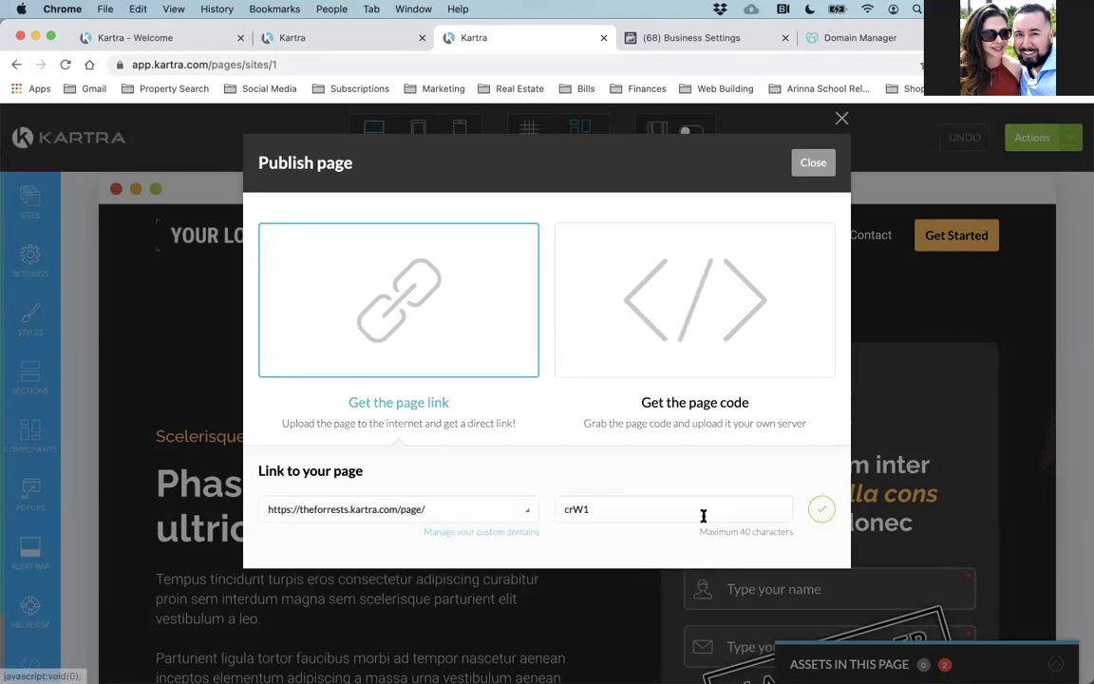
left_click(468, 509)
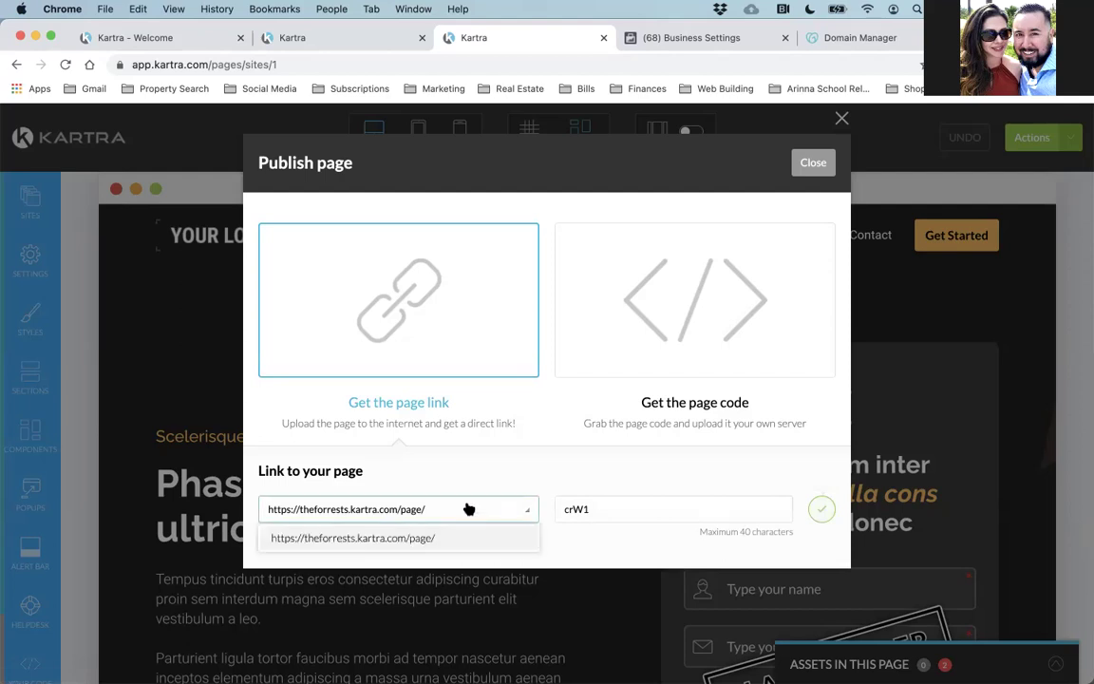
left_click(465, 538)
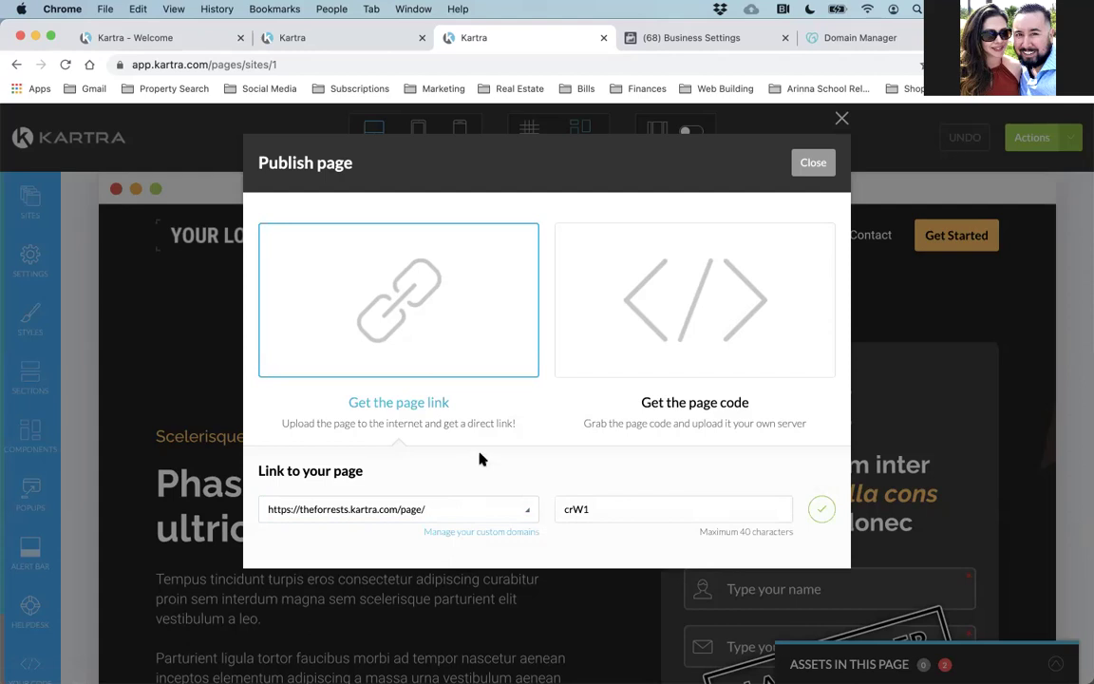
Try "staugustinenow" as the custom ending of the page link and clear it again.
left_click_drag(622, 508, 560, 508)
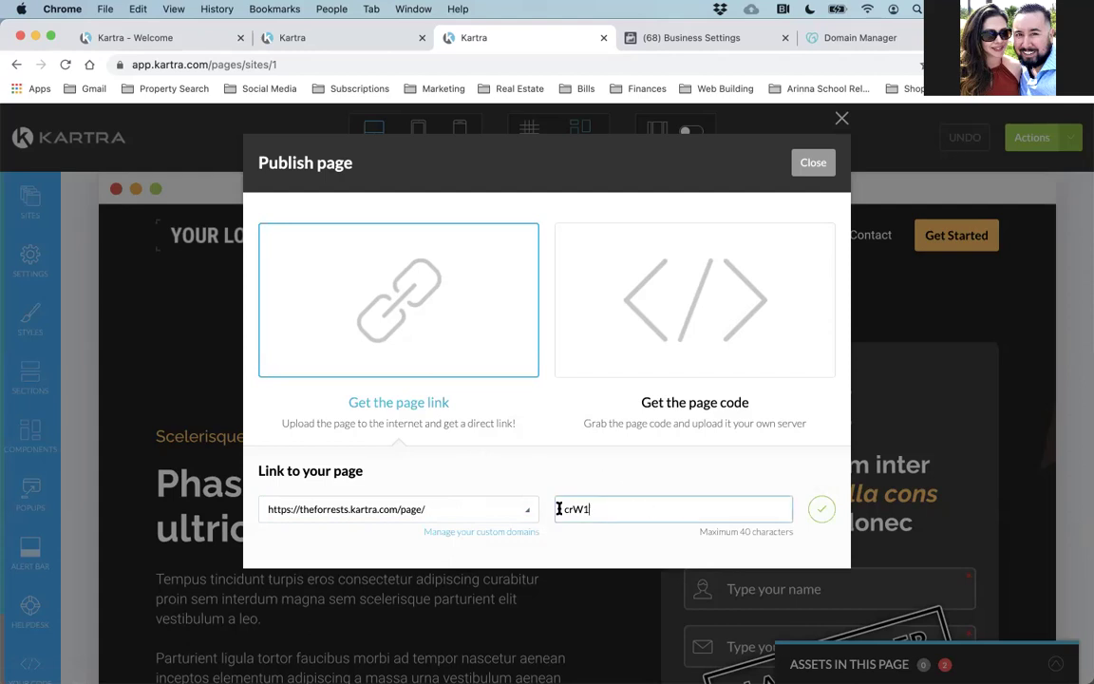
type("SC")
key("BackSpace")
key("BackSpace")
type("staugustinenow")
key("BackSpace")
key("BackSpace")
key("BackSpace")
key("BackSpace")
key("BackSpace")
key("BackSpace")
key("BackSpace")
key("BackSpace")
key("BackSpace")
key("BackSpace")
key("BackSpace")
key("BackSpace")
key("BackSpace")
key("BackSpace")
Set the page link's ending to "sellerguide", save the URL and close the publish dialog.
type("sellerguide")
left_click(818, 512)
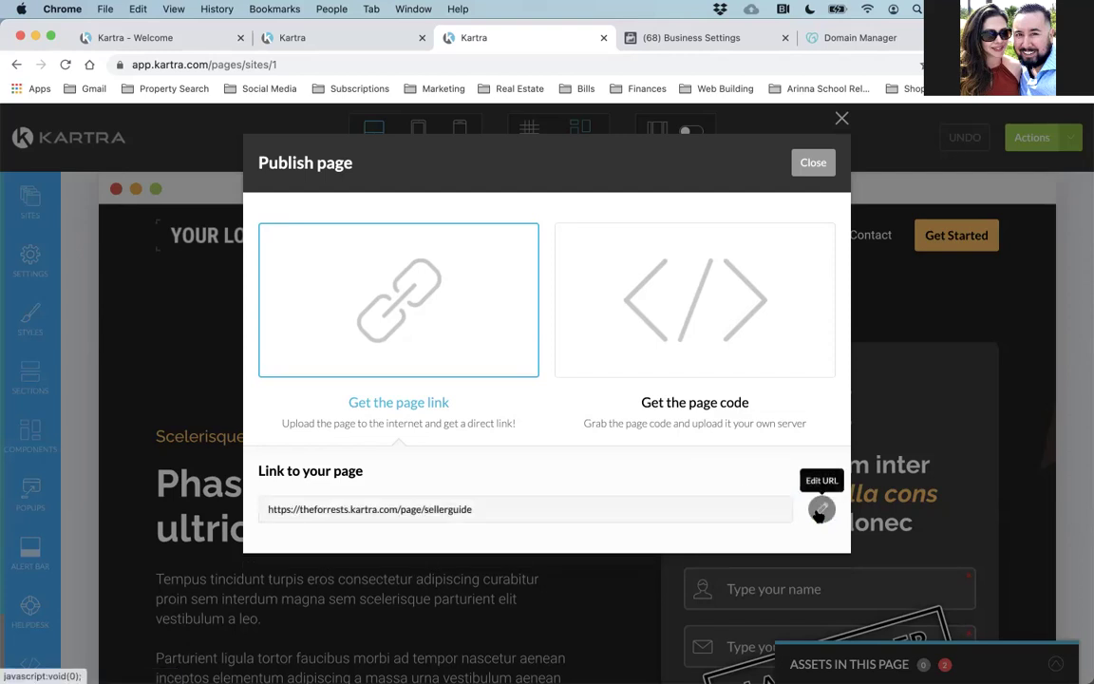
left_click(813, 162)
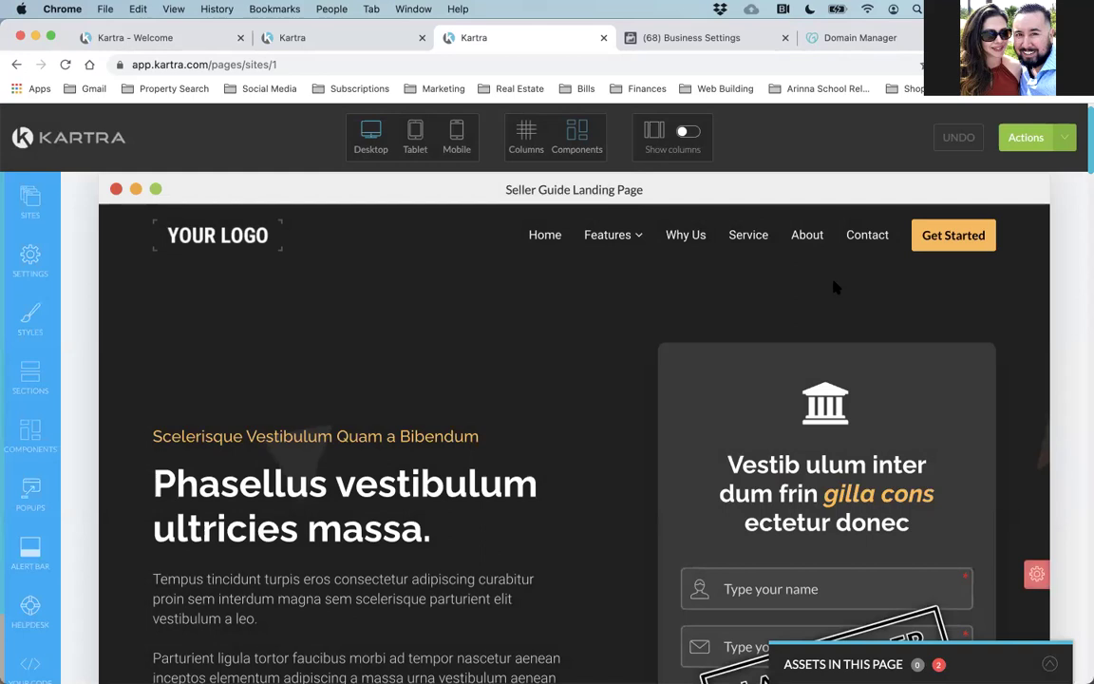
Exit the page builder and return to the dashboard, confirming the exit.
left_click(1026, 149)
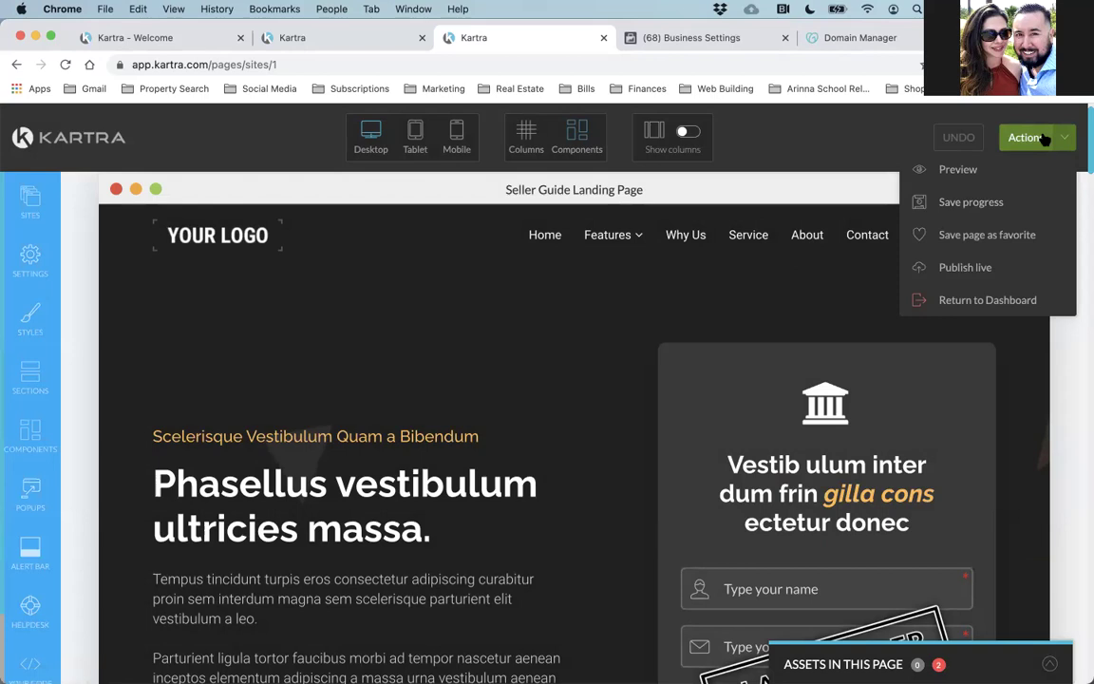
left_click(1005, 299)
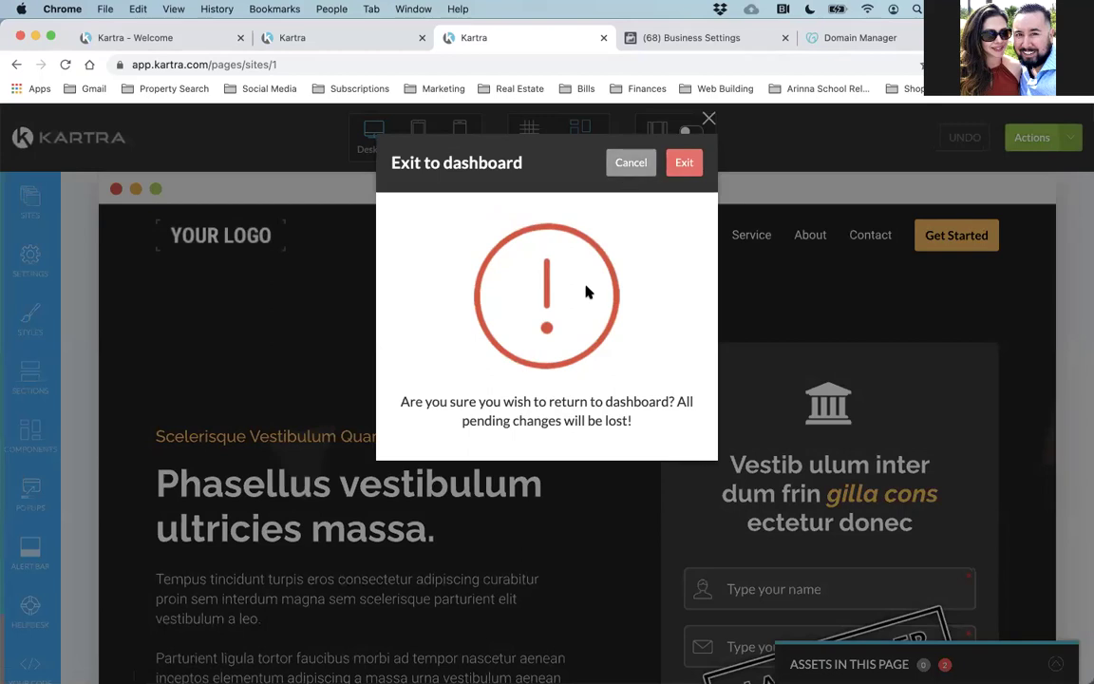
left_click(683, 163)
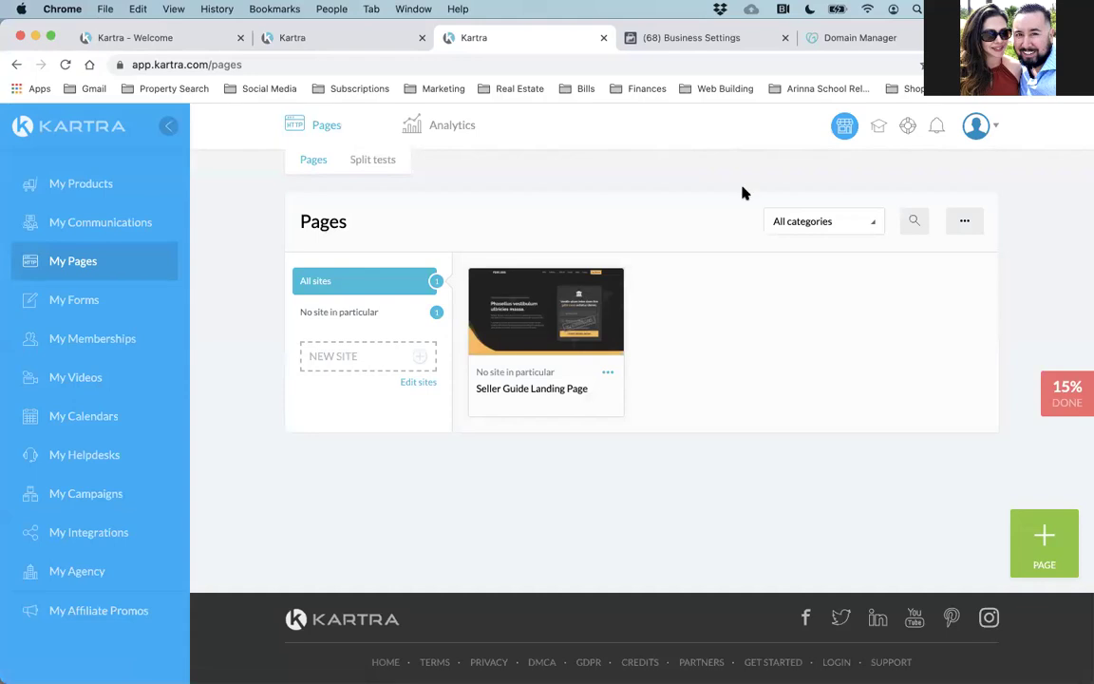
Try to open the custom domains page in this tab and close the duplicate Kartra tab.
left_click(976, 132)
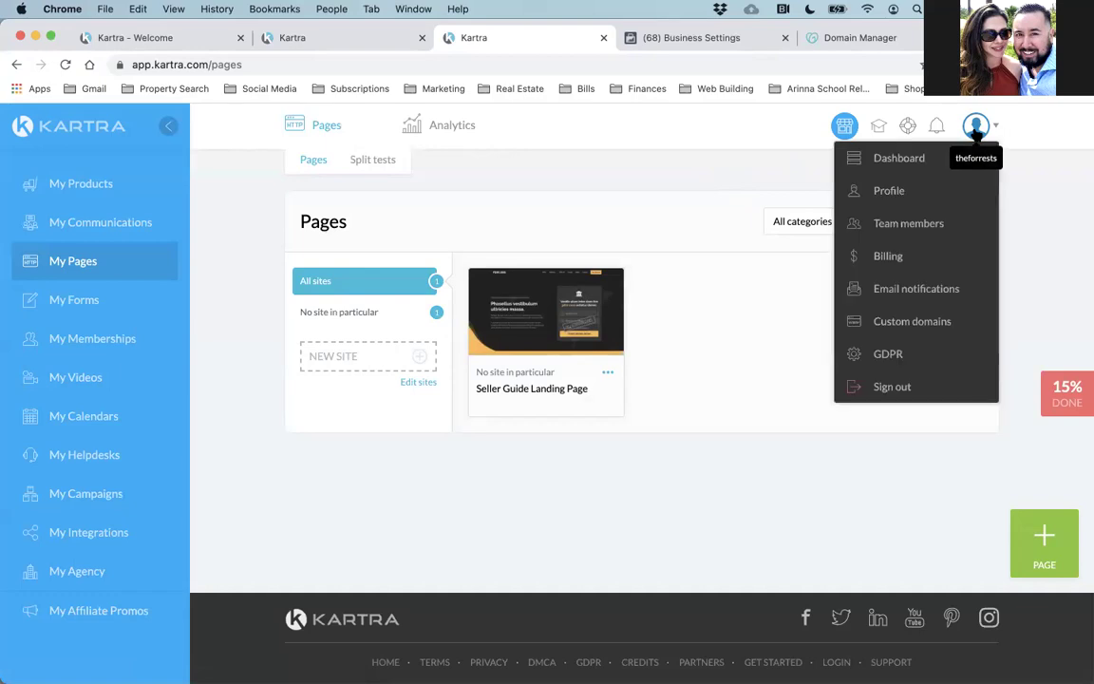
left_click(926, 320)
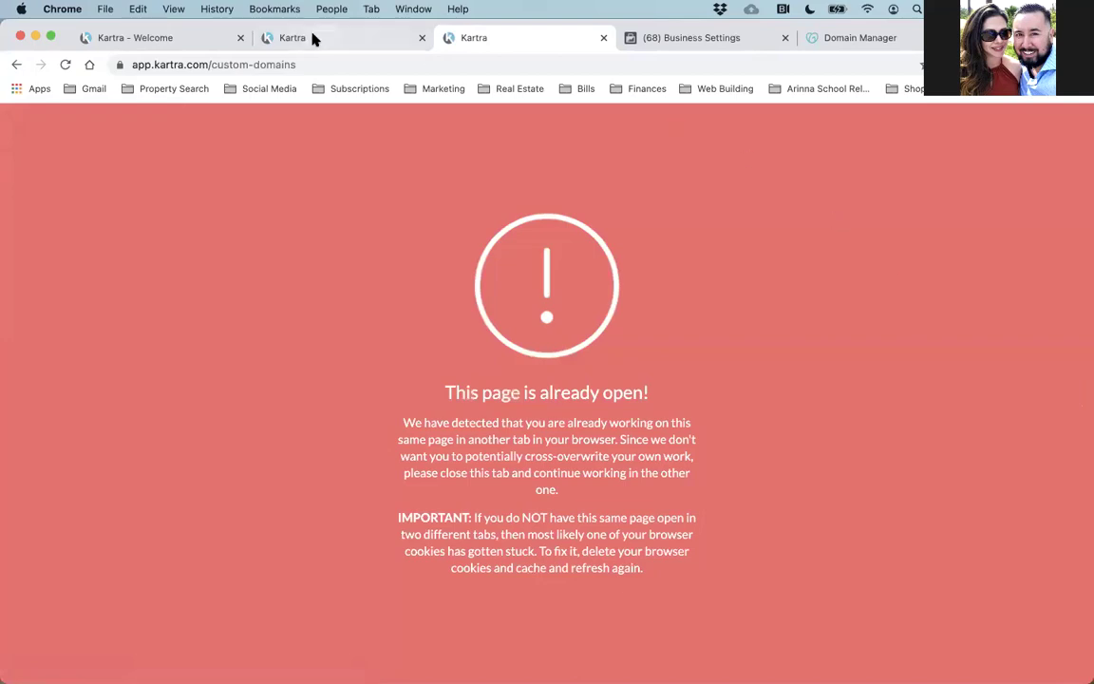
left_click(602, 39)
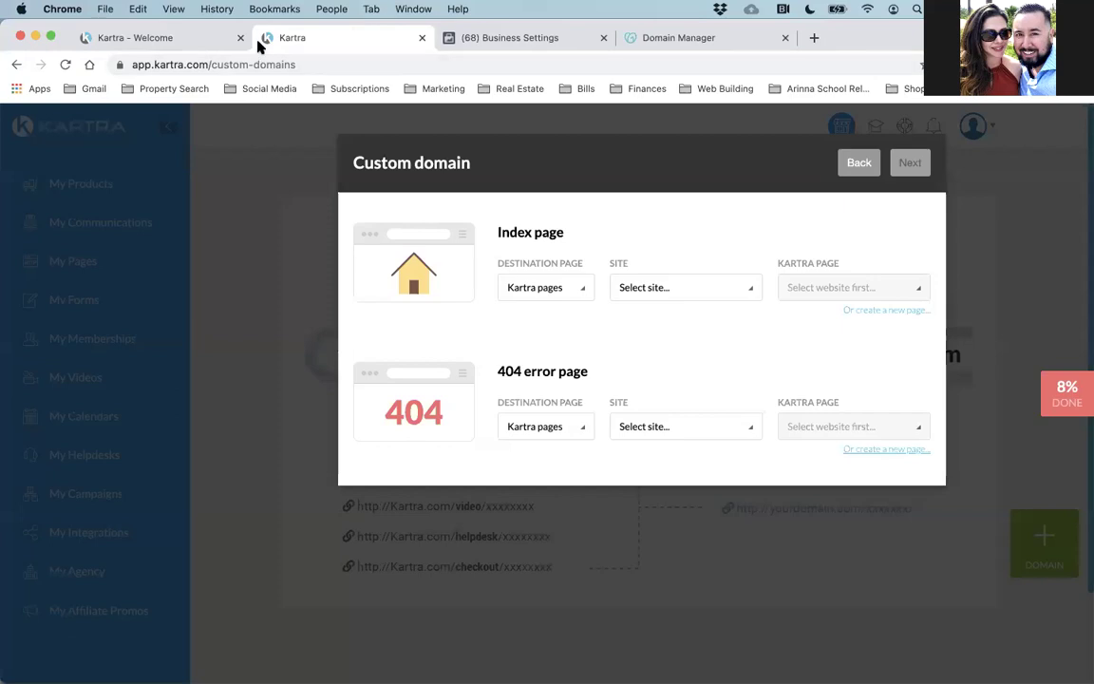
Cancel the unfinished custom domain setup and reopen the custom domains page.
left_click(858, 167)
left_click(859, 169)
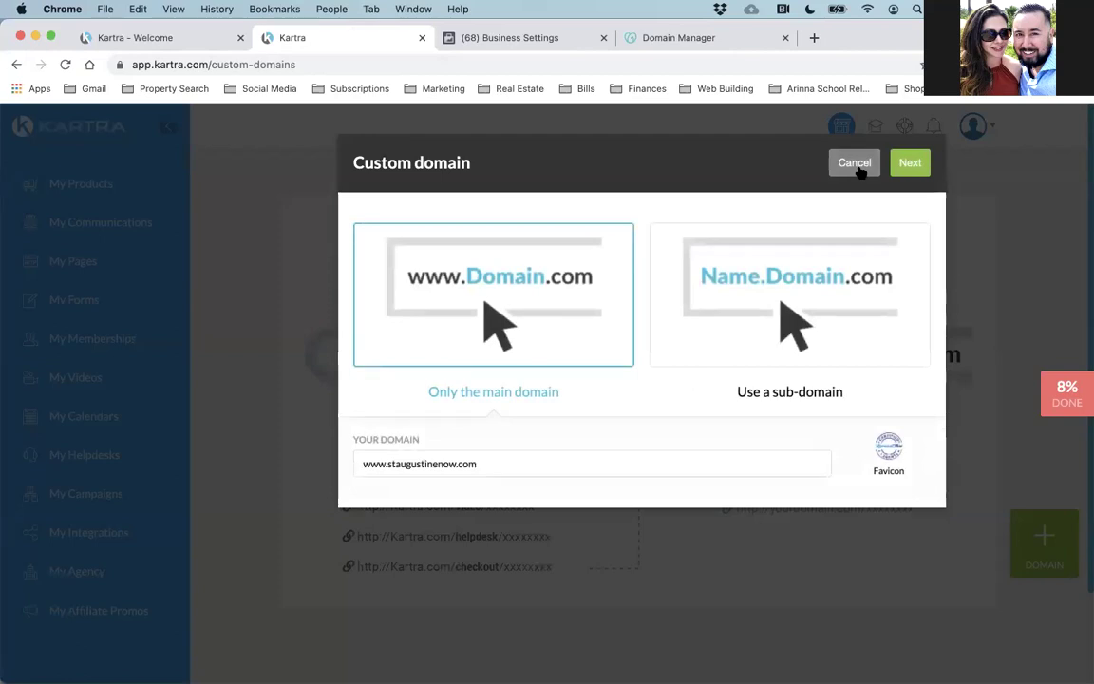
left_click(855, 166)
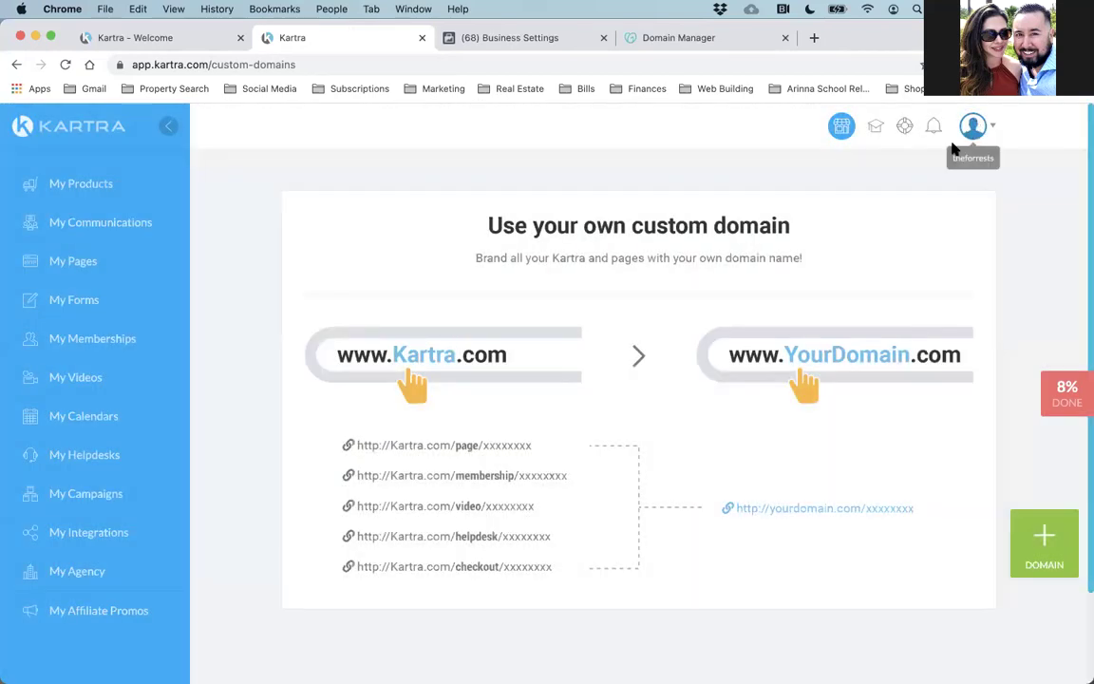
left_click(973, 128)
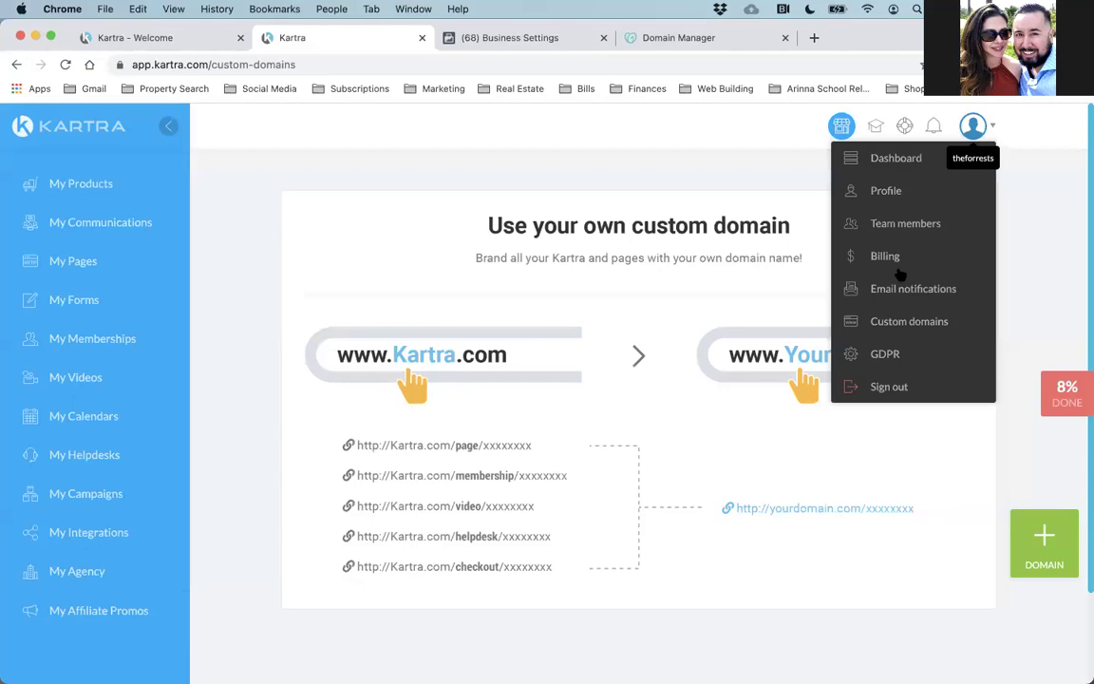
left_click(897, 323)
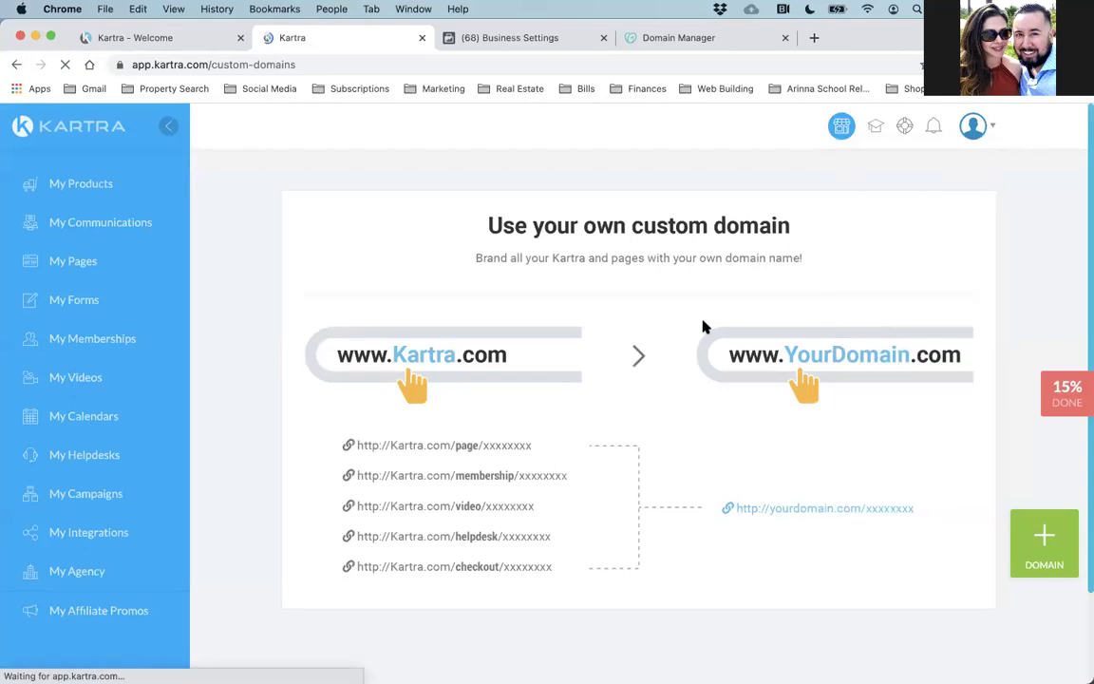
left_click(1041, 534)
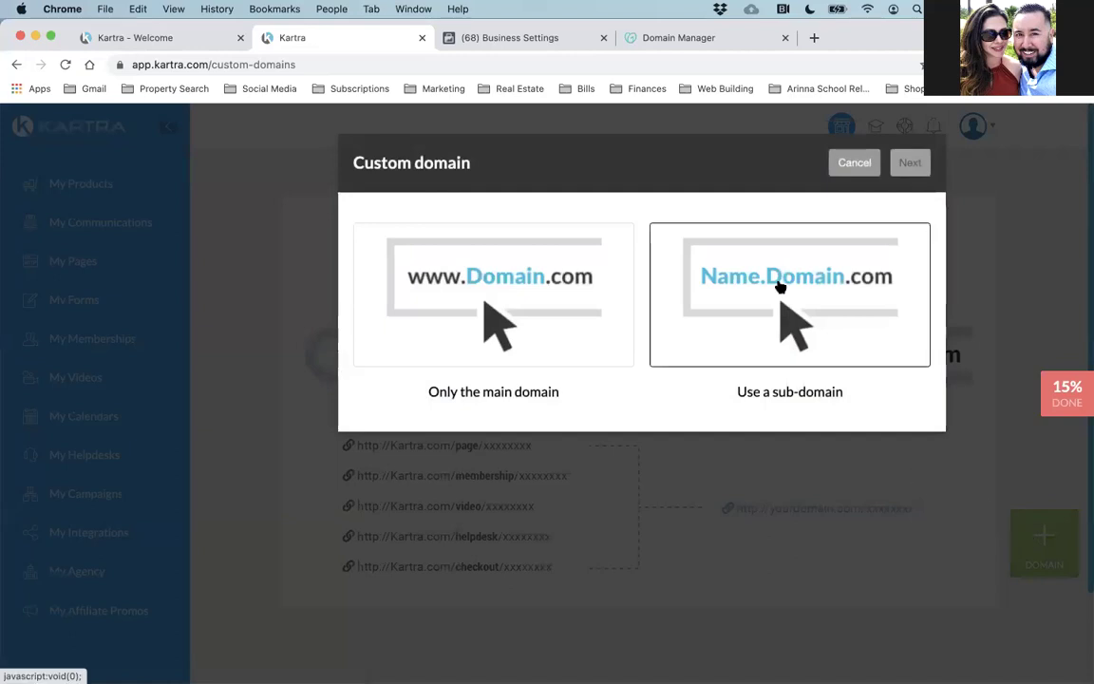
left_click(541, 278)
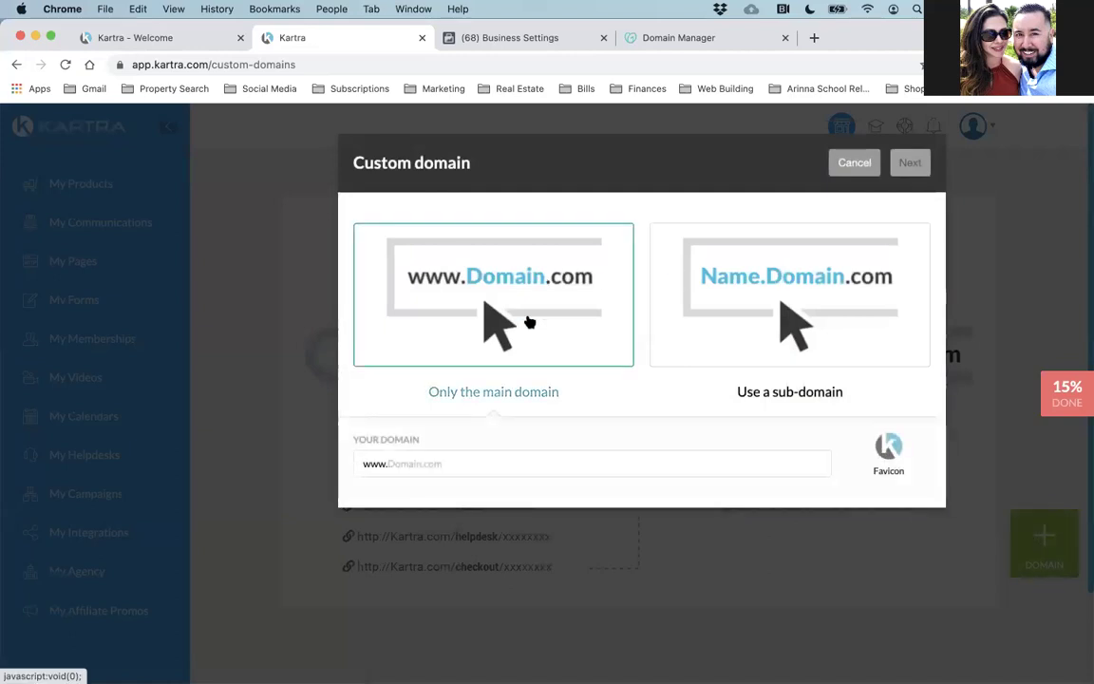
left_click(474, 466)
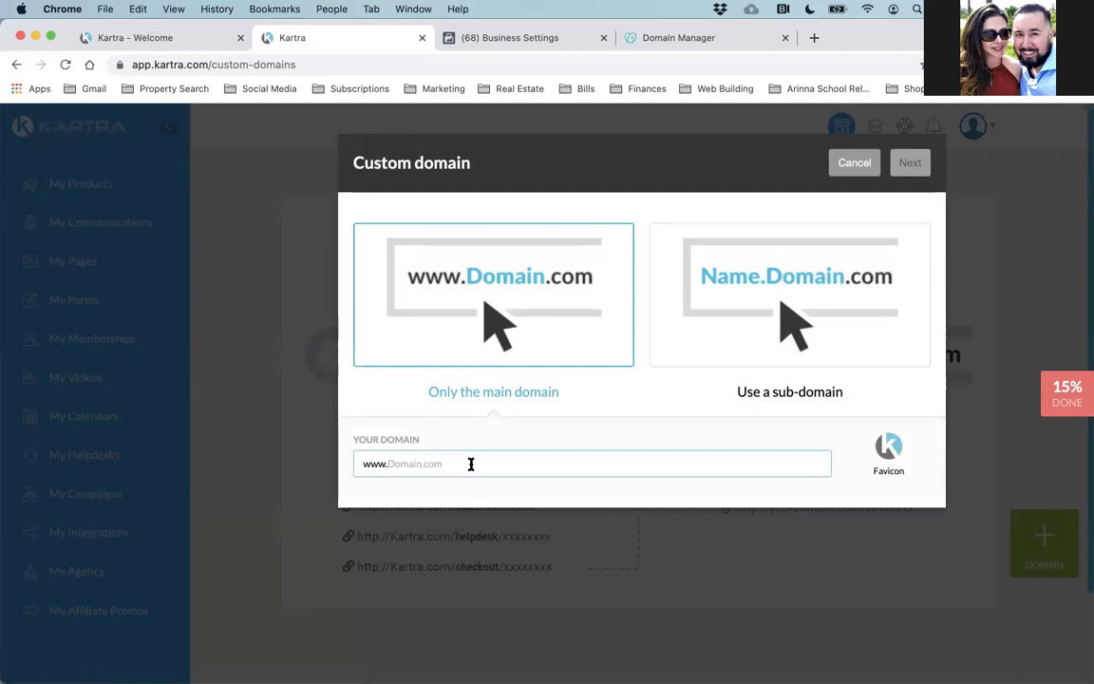
type("staugustinenow.com")
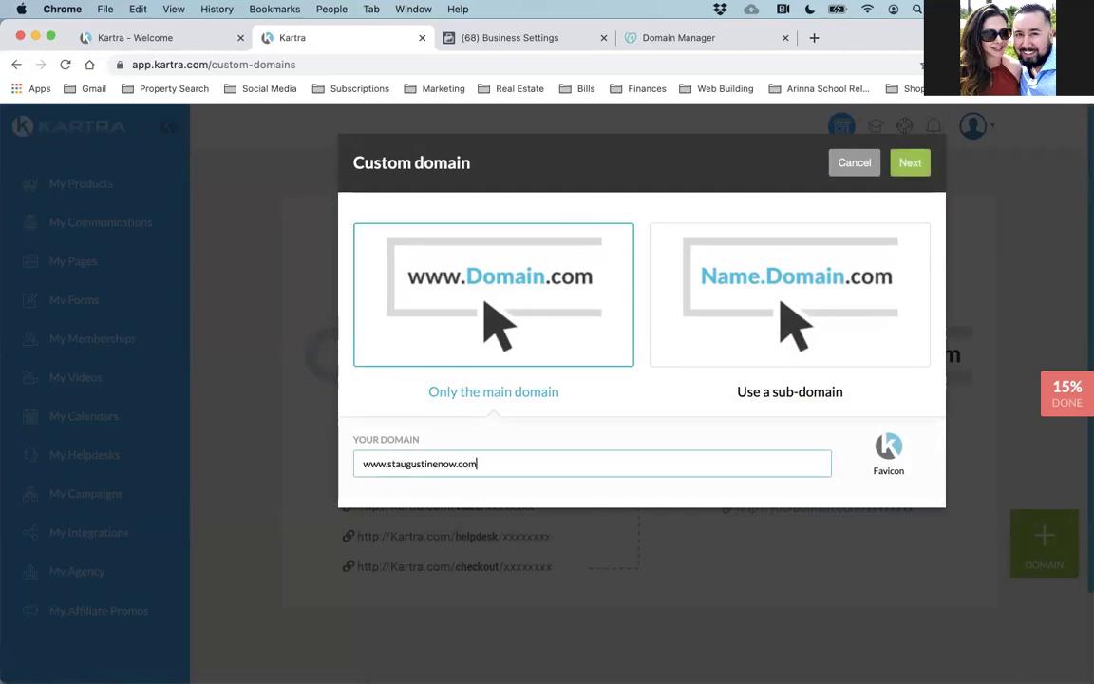
left_click(910, 167)
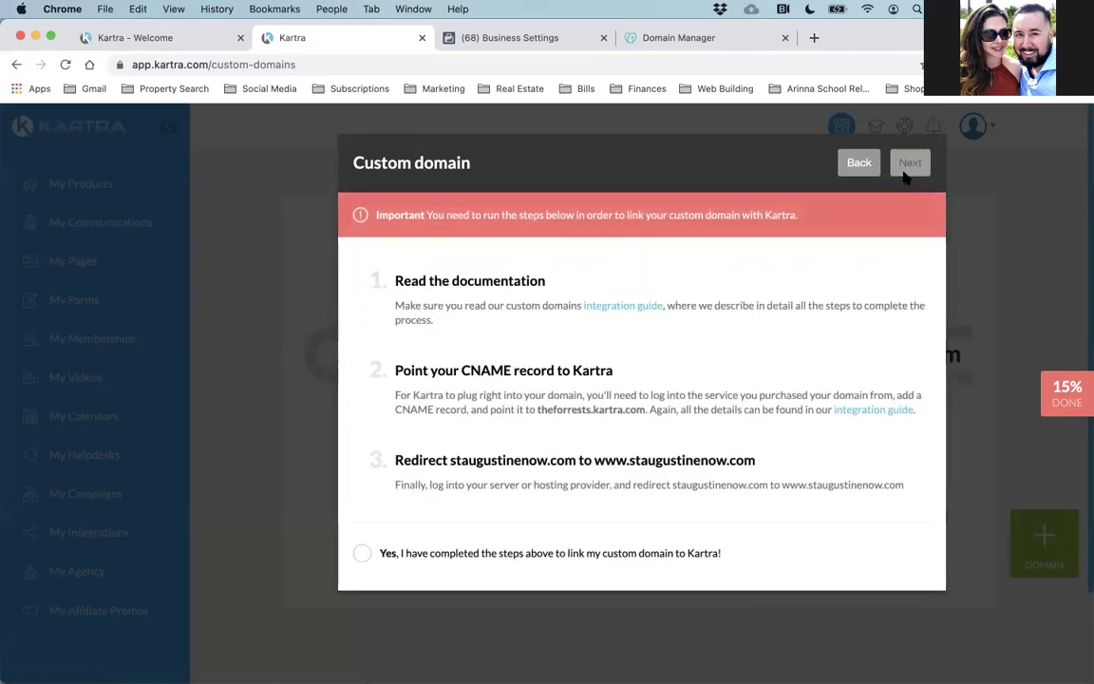
left_click(362, 553)
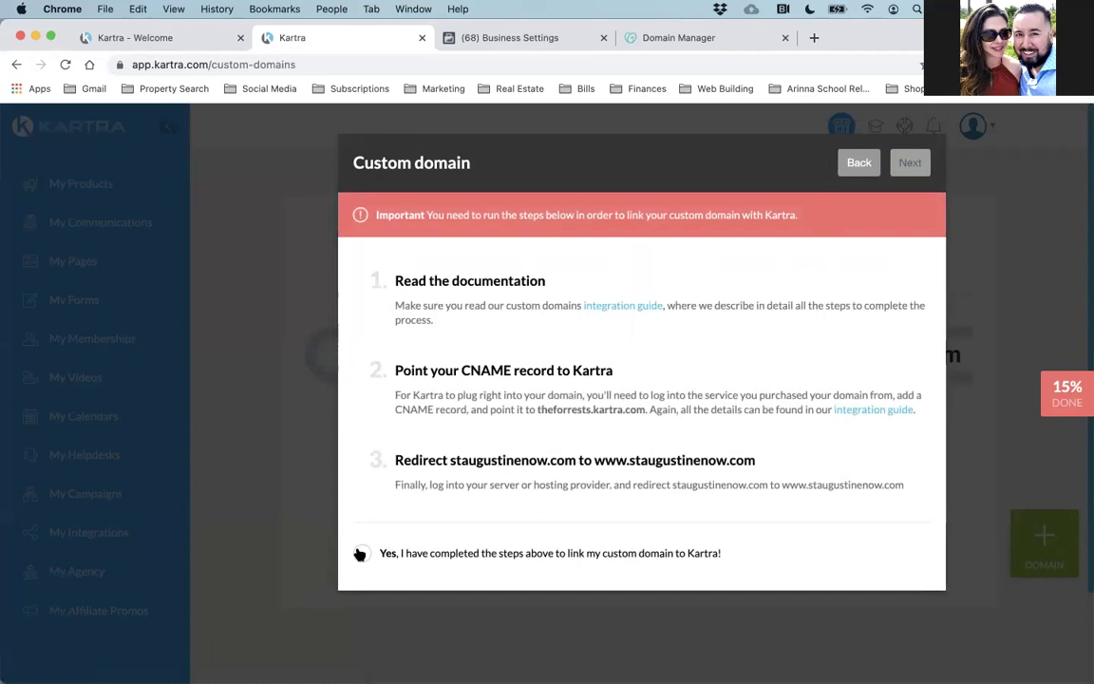
left_click(906, 164)
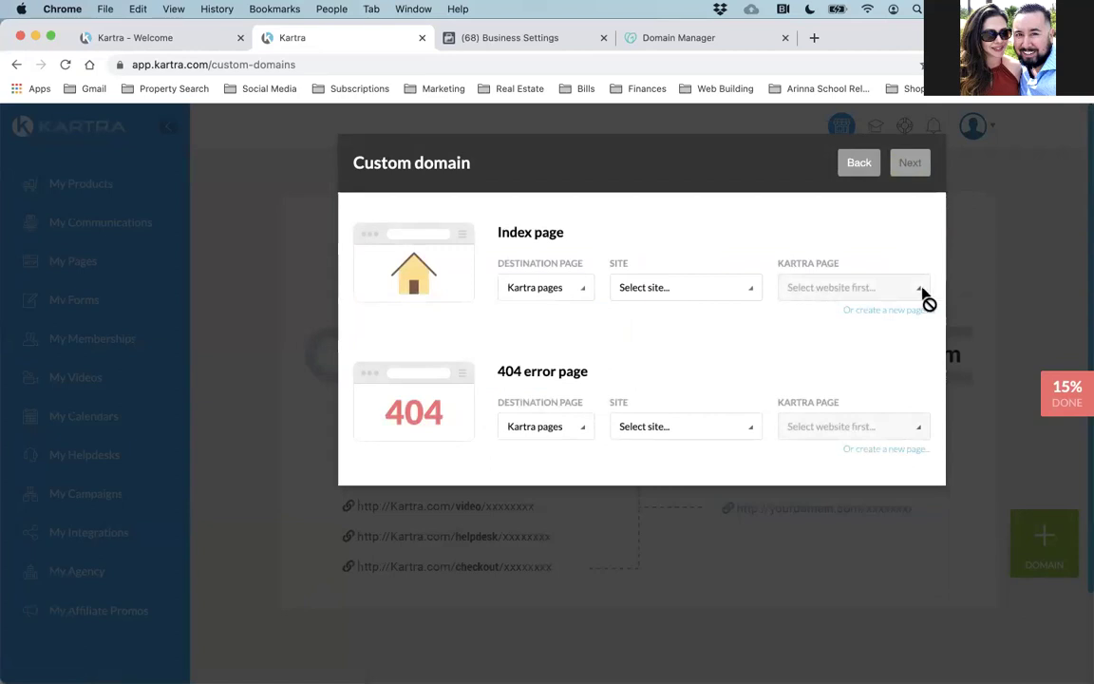
Set the domain's index page to Seller Guide Landing Page under "No site in particular".
left_click(675, 290)
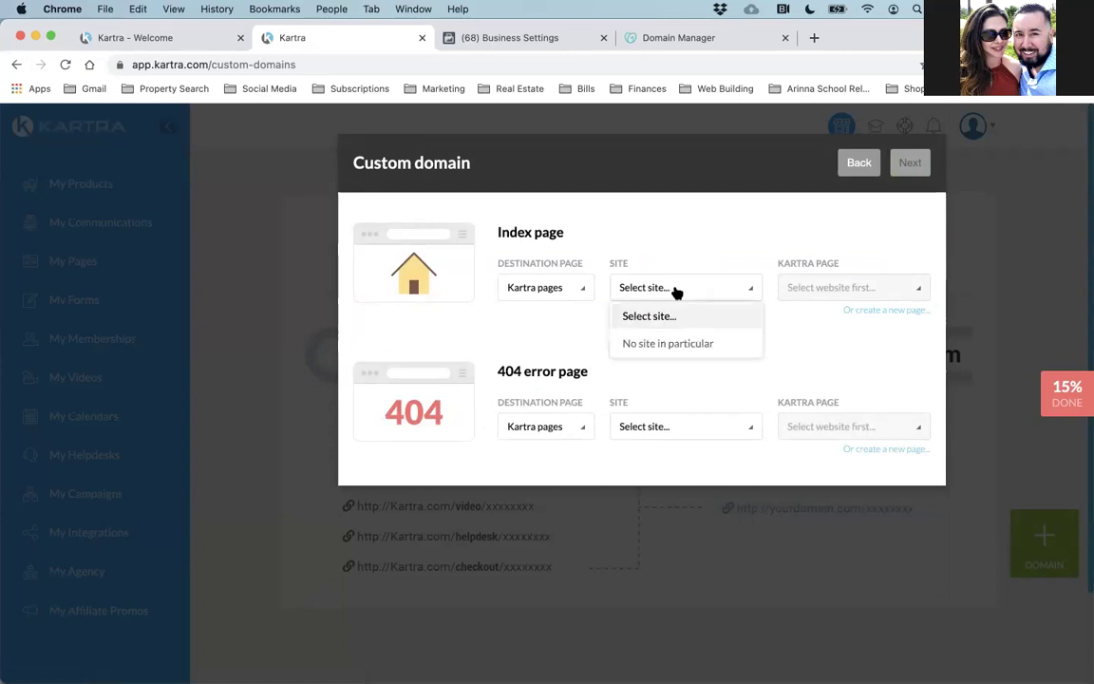
left_click(668, 347)
left_click(784, 289)
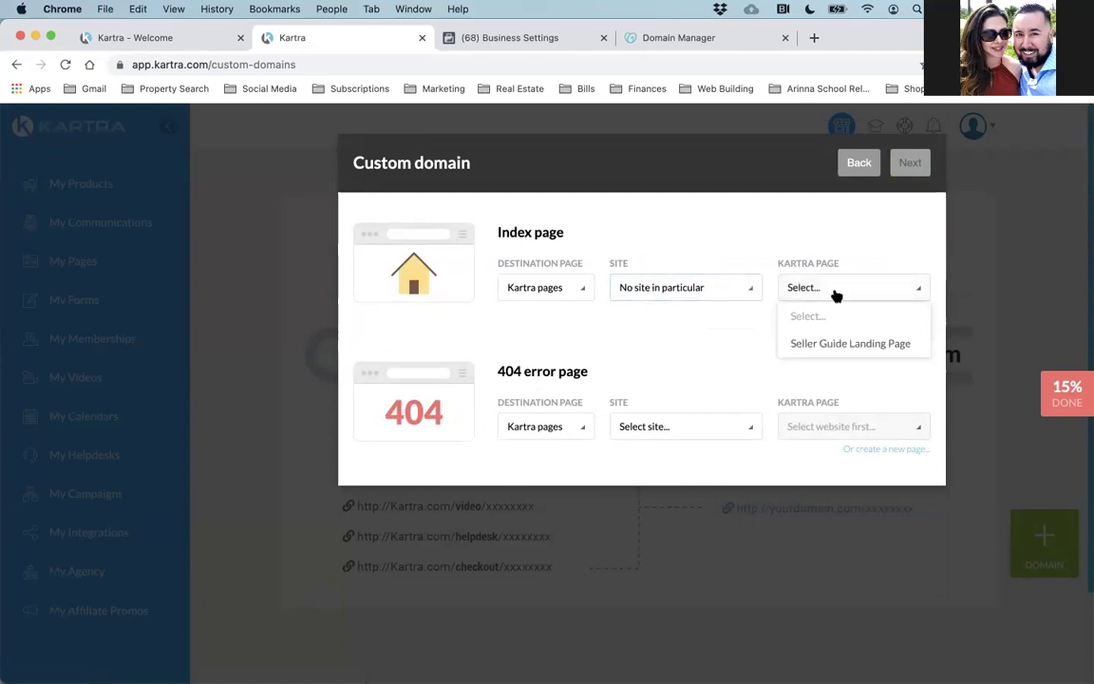
left_click(827, 341)
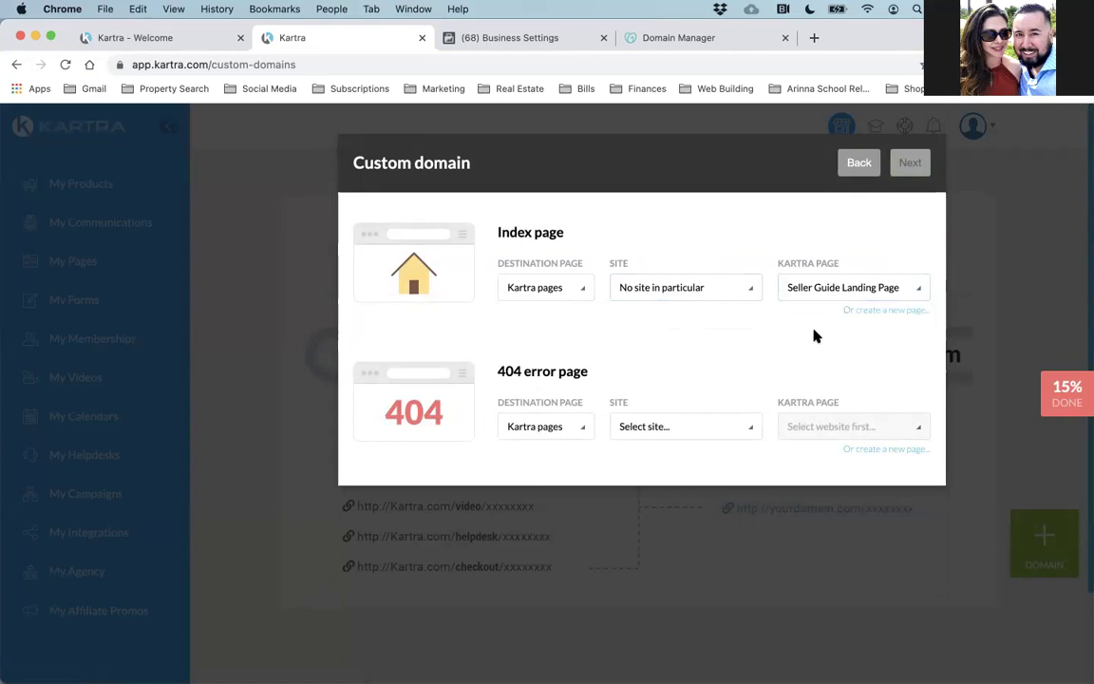
Set the 404 error page to Seller Guide Landing Page under "No site in particular", submit the domain and refresh the custom domains page.
left_click(529, 426)
left_click(539, 455)
left_click(696, 426)
left_click(679, 484)
left_click(870, 428)
left_click(846, 479)
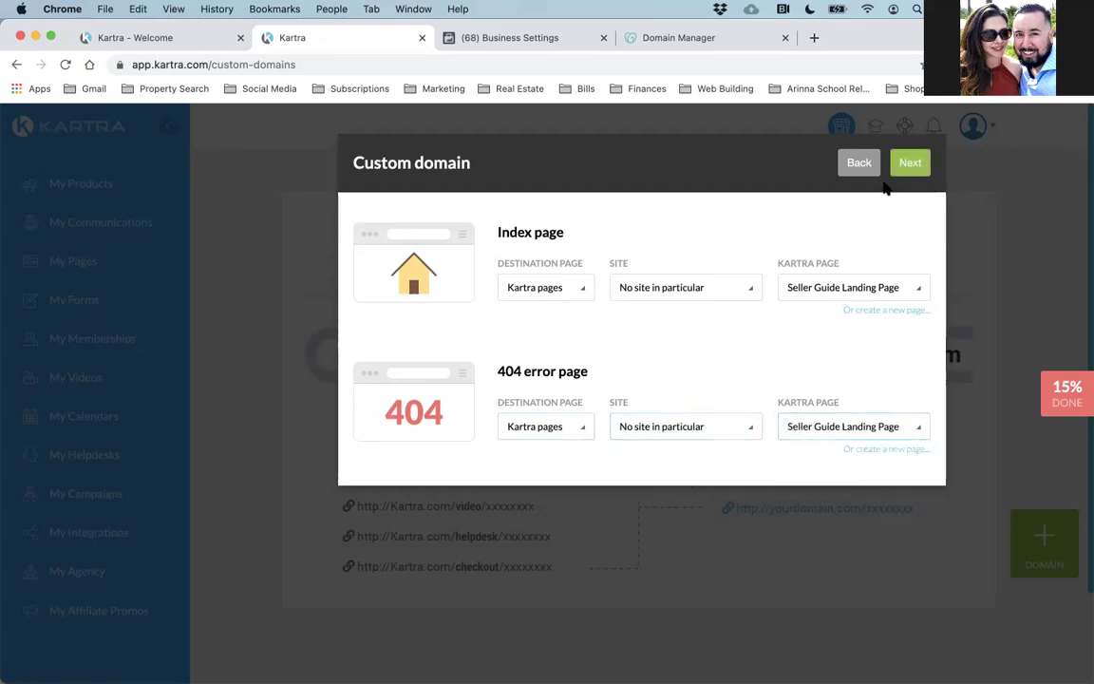
left_click(914, 163)
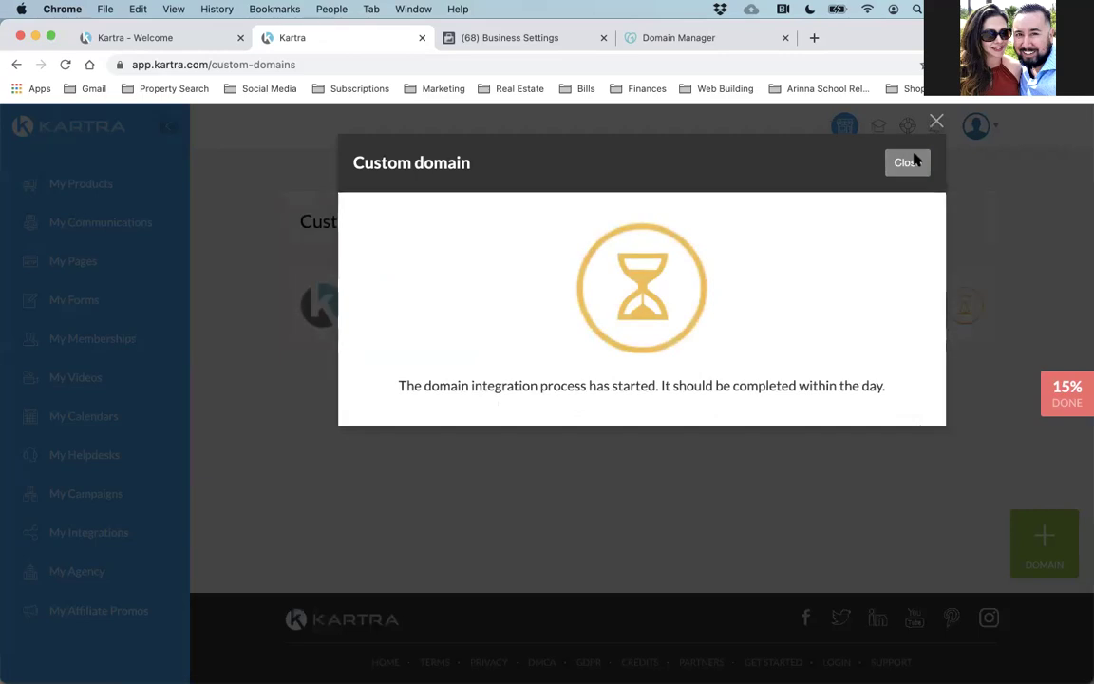
left_click(910, 162)
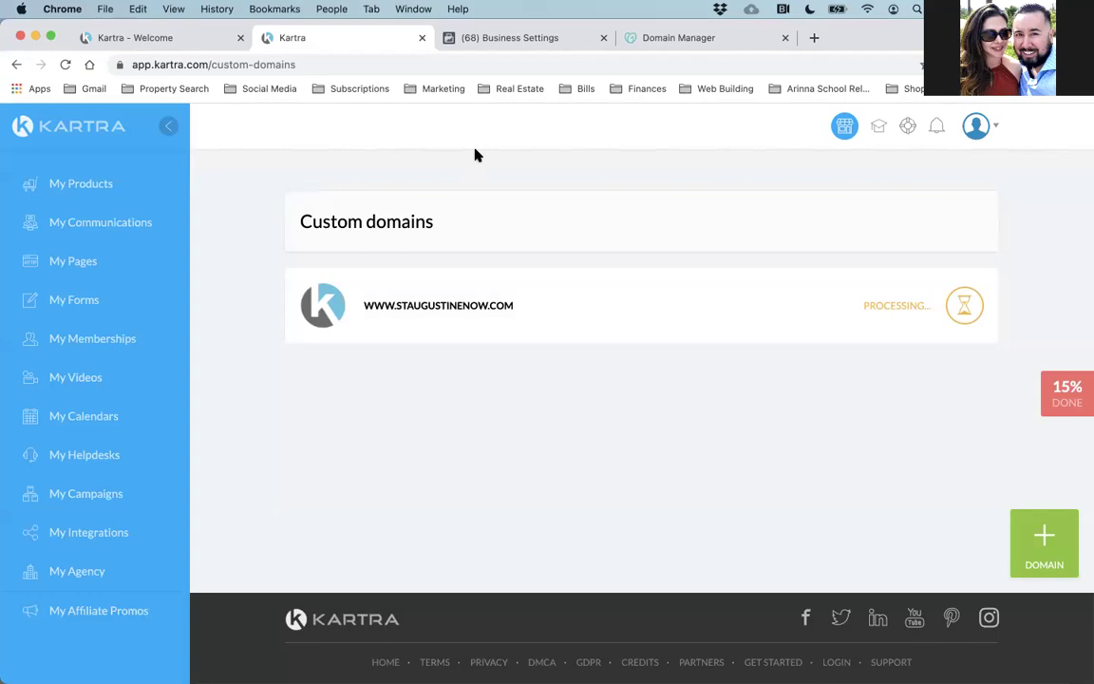
left_click(65, 64)
left_click(724, 47)
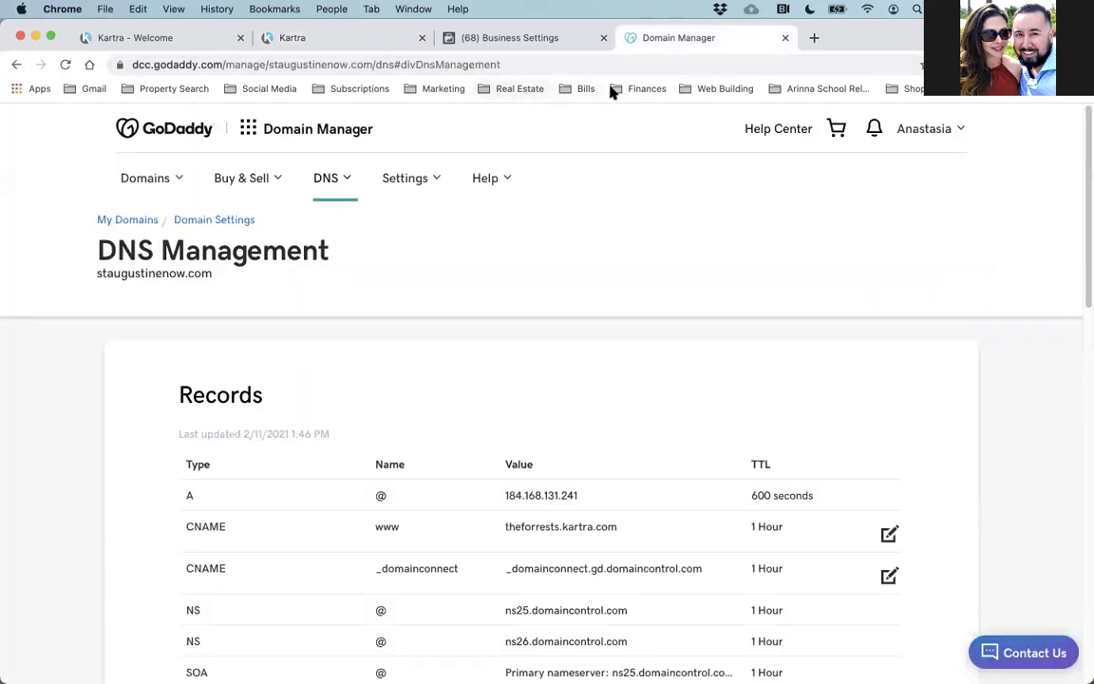
left_click(421, 89)
mouse_move(459, 204)
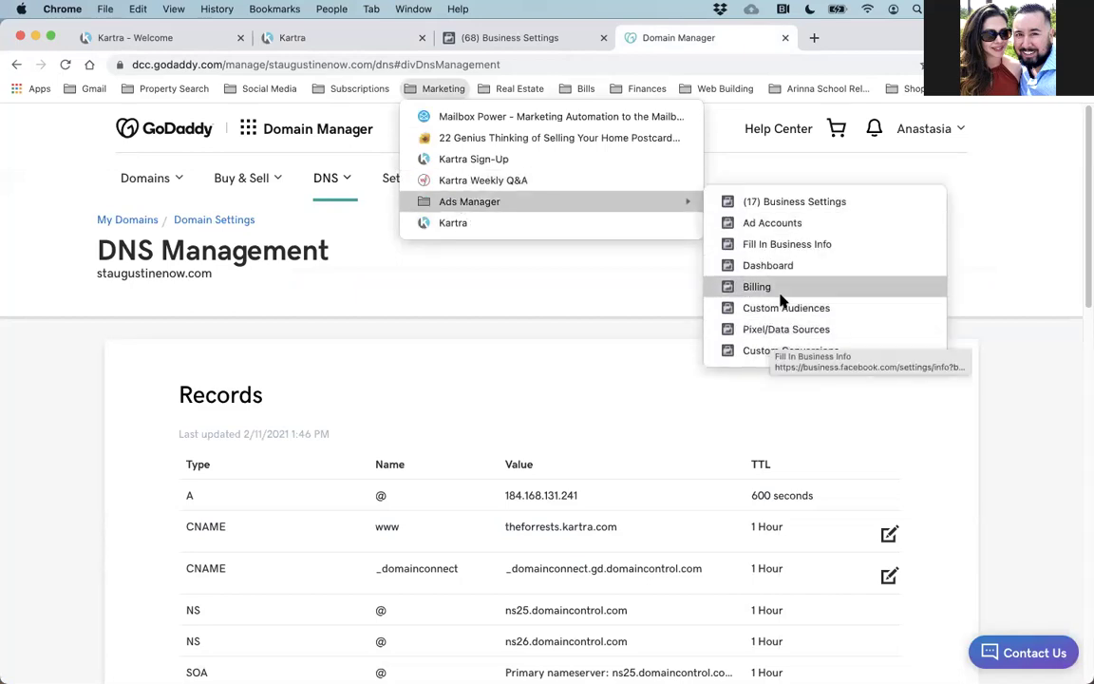
left_click(495, 43)
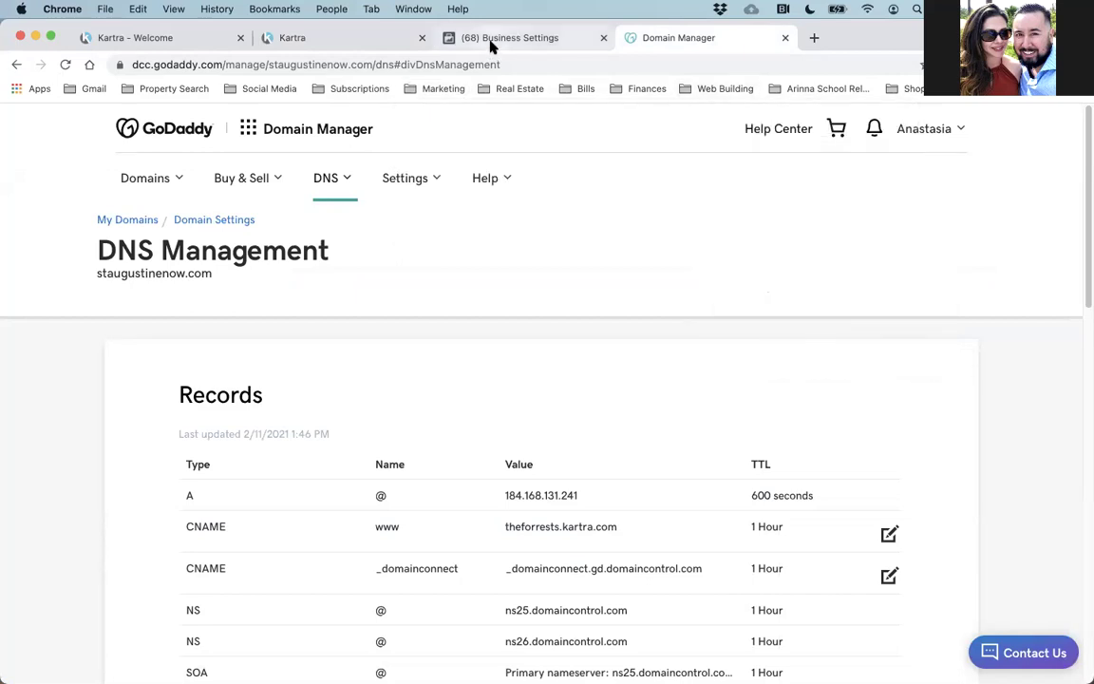
Switch to Facebook Business Settings and open the Domains section under Brand Safety.
left_click(494, 41)
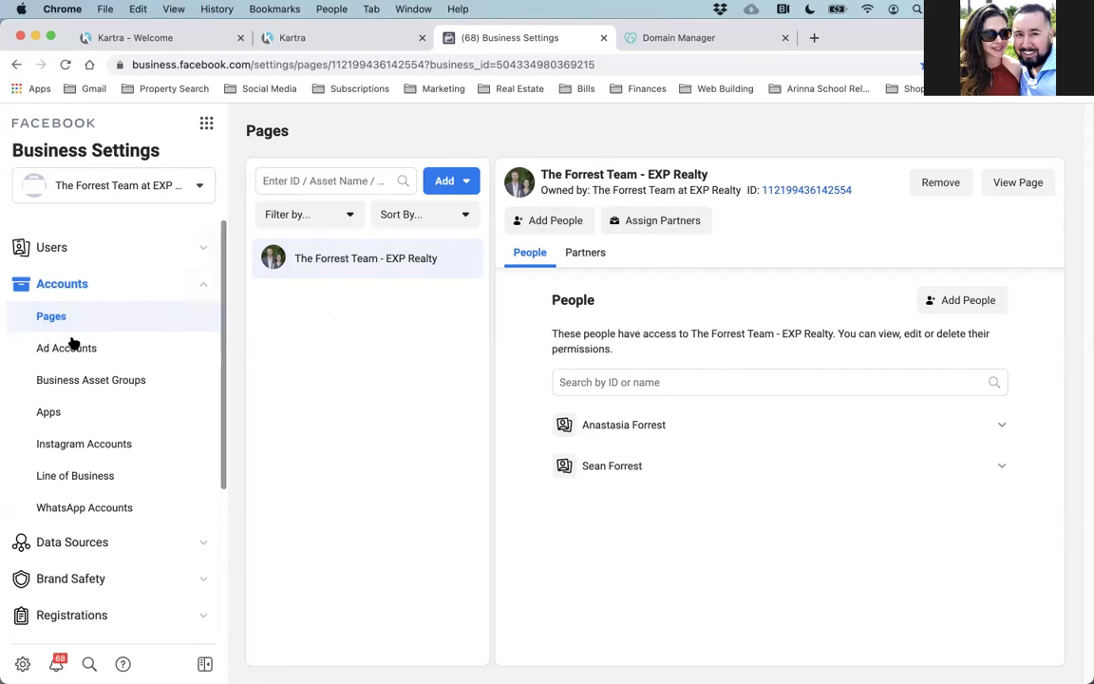
left_click(86, 581)
scroll(102, 538, "down", 2)
left_click(71, 551)
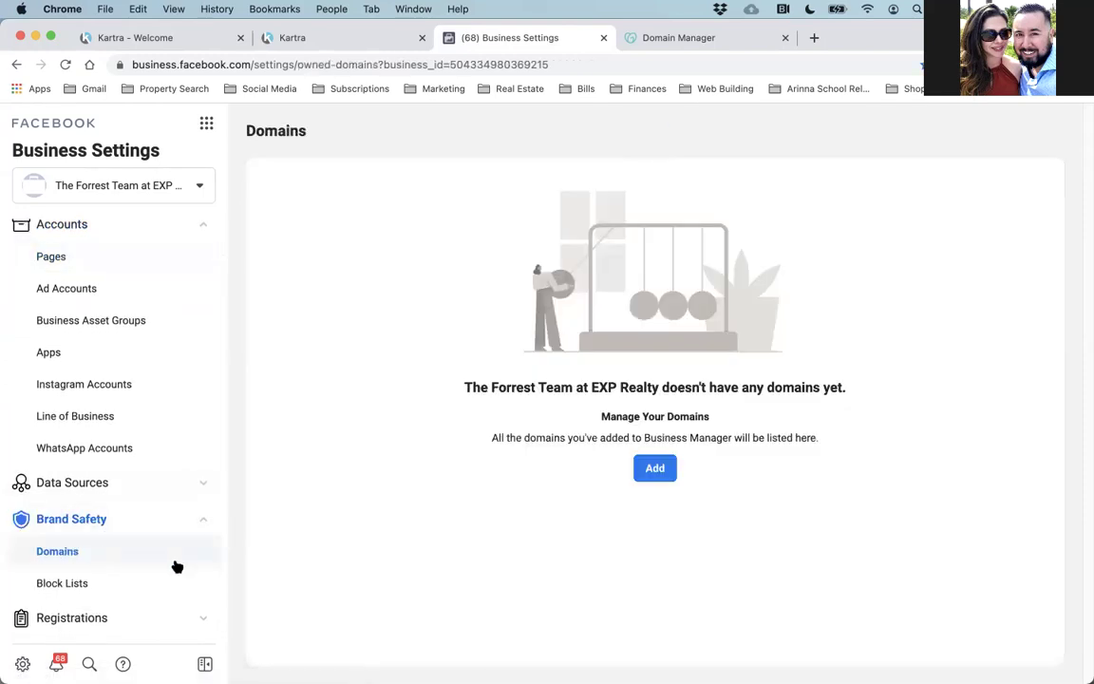
Add the domain staugustinenow.com to the Facebook business.
left_click(667, 470)
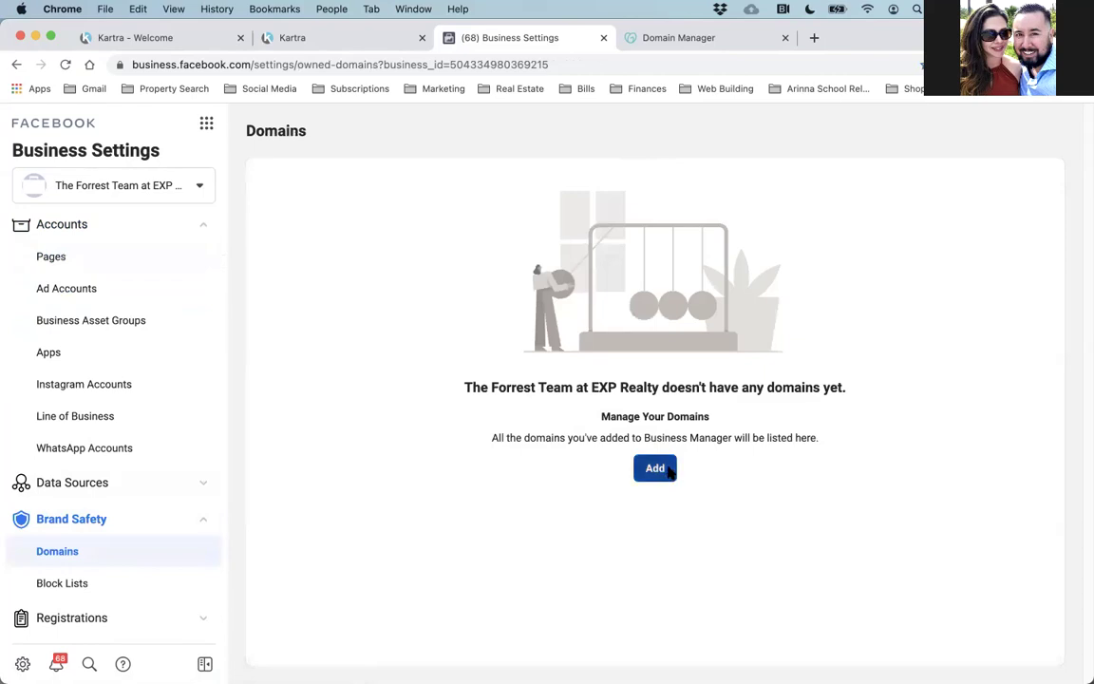
left_click(562, 311)
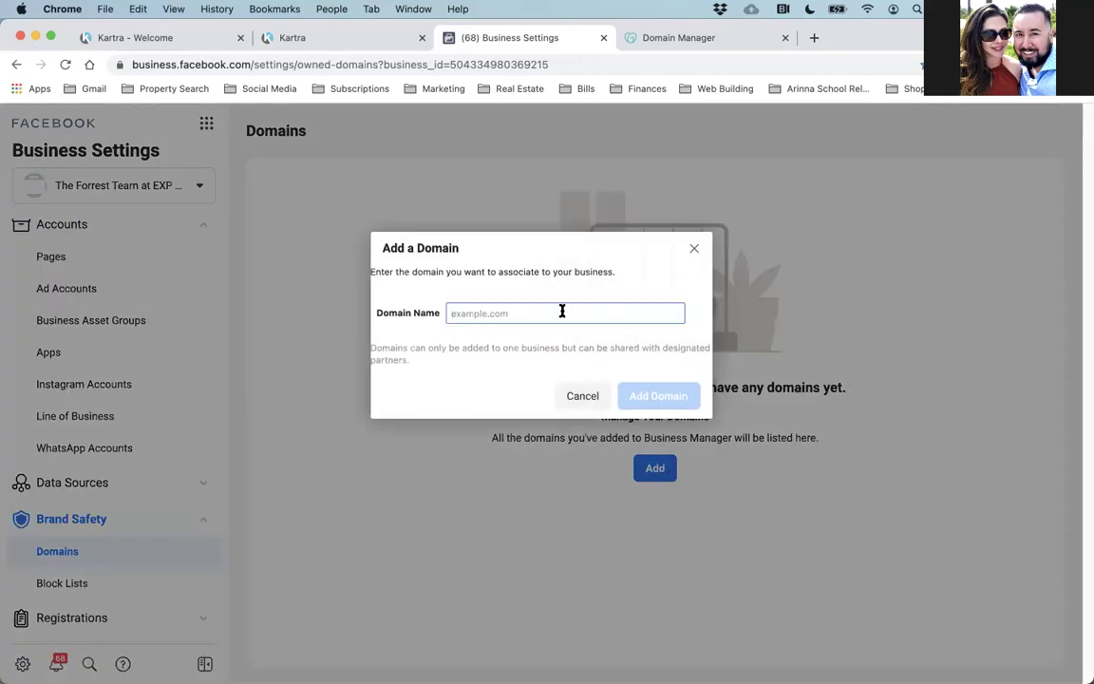
type("staug")
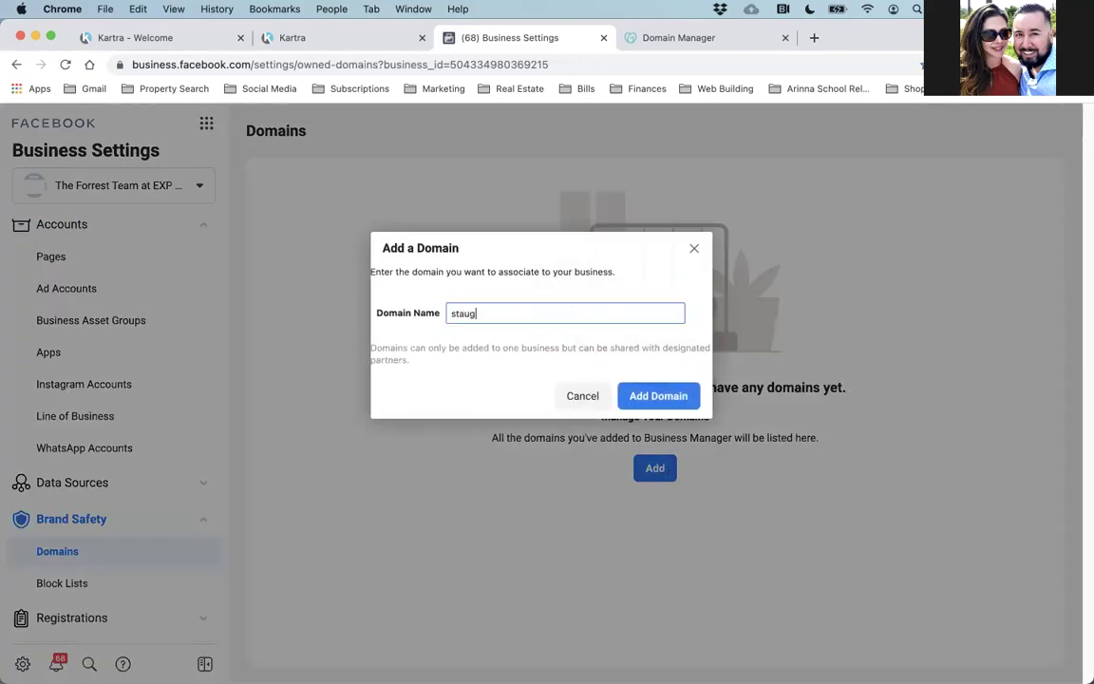
type("ustinenow.com")
left_click(667, 397)
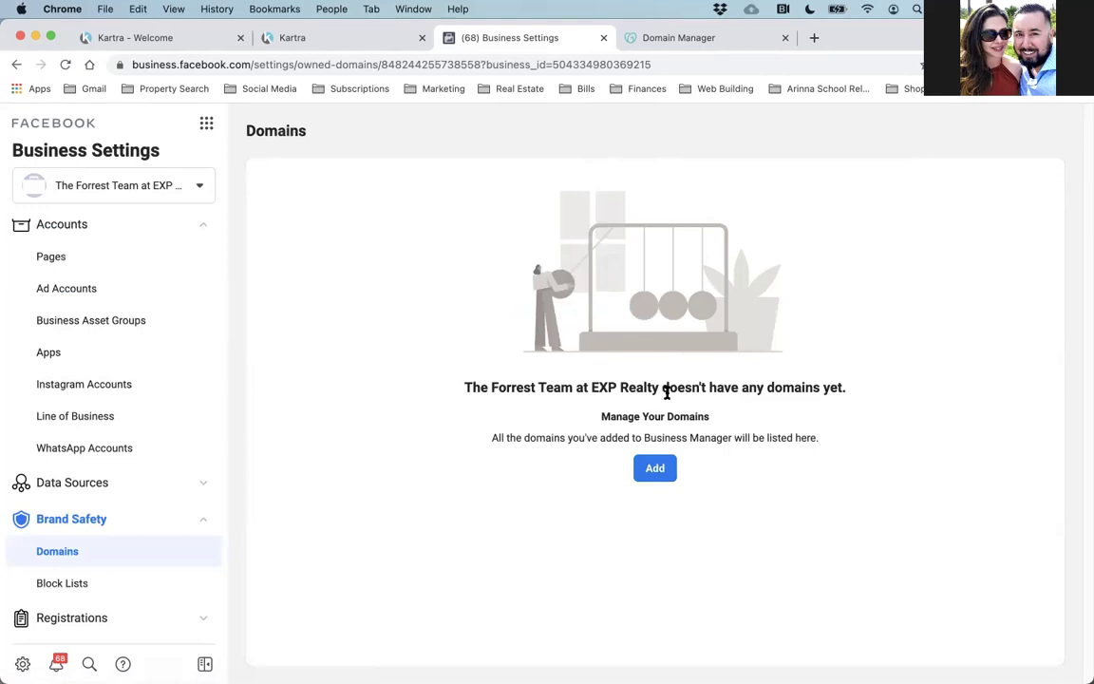
Refresh the domains page and select the DNS TXT verification record for staugustinenow.com.
left_click(67, 65)
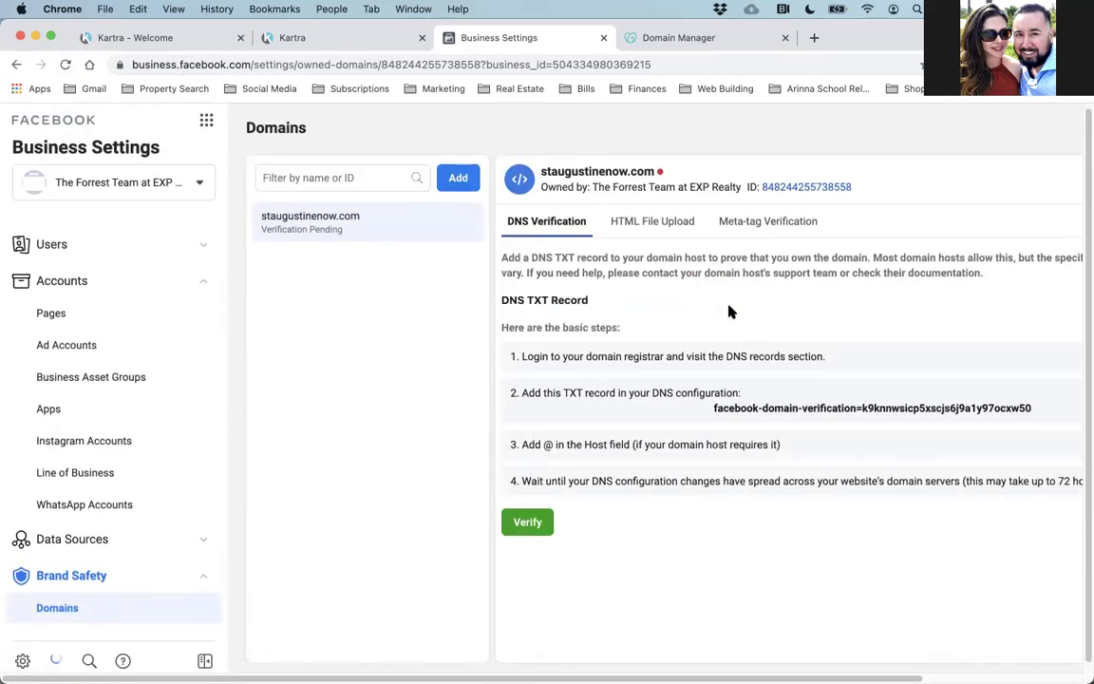
scroll(730, 311, "down", 1)
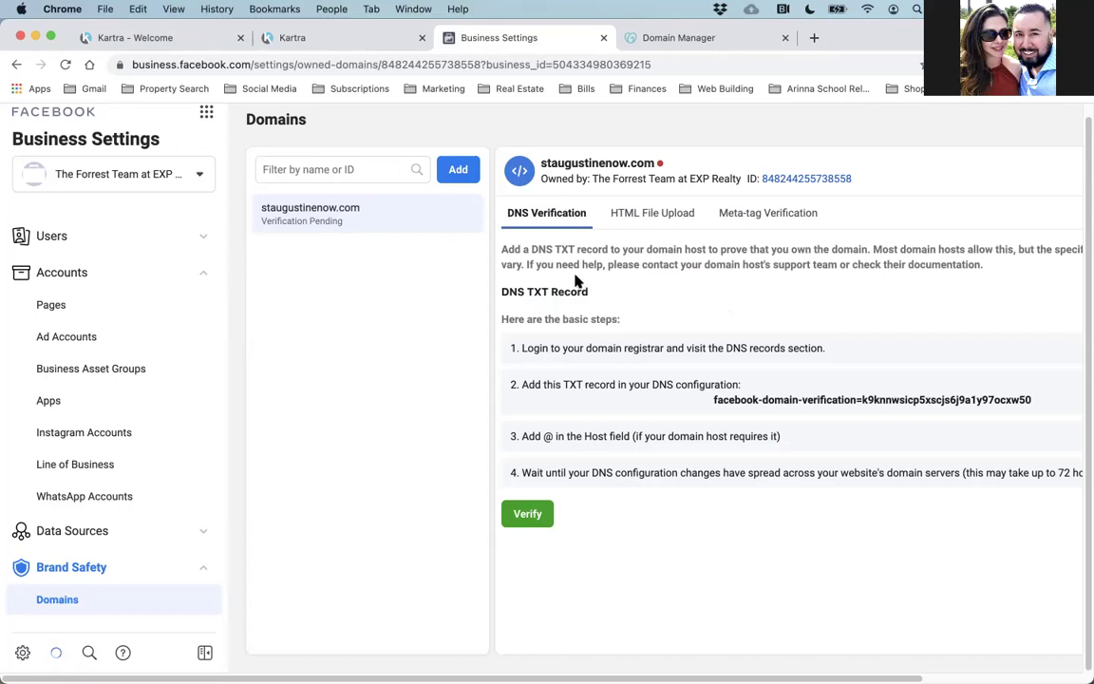
left_click(772, 400)
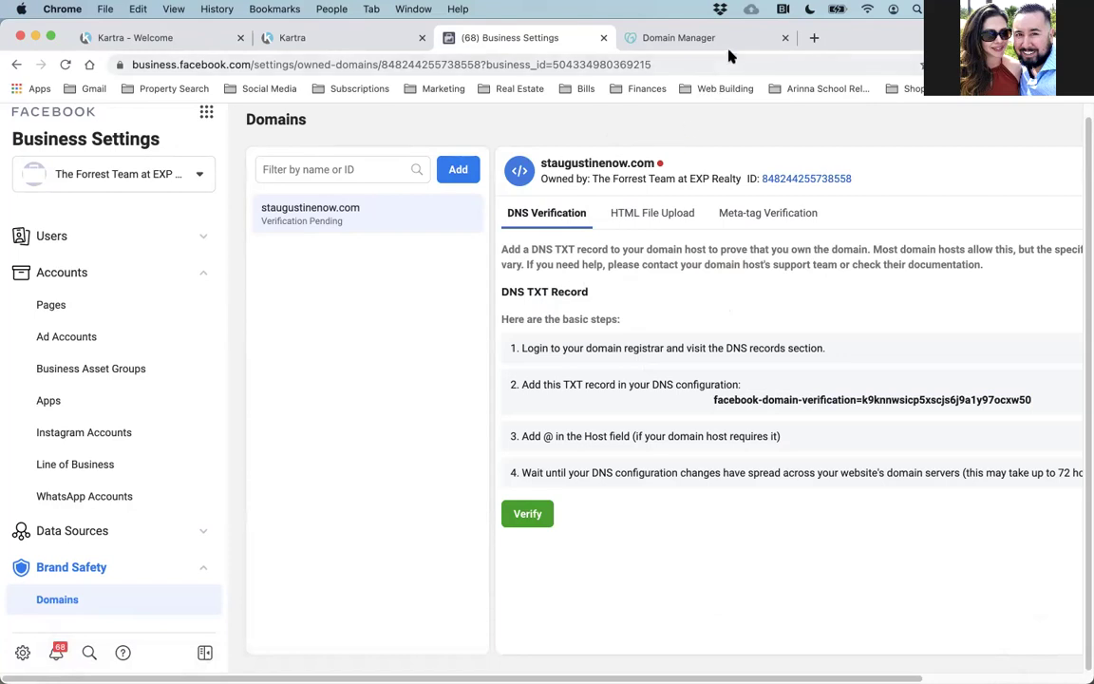
Switch to the GoDaddy DNS management page for staugustinenow.com and start adding a new record of type TXT.
left_click(655, 38)
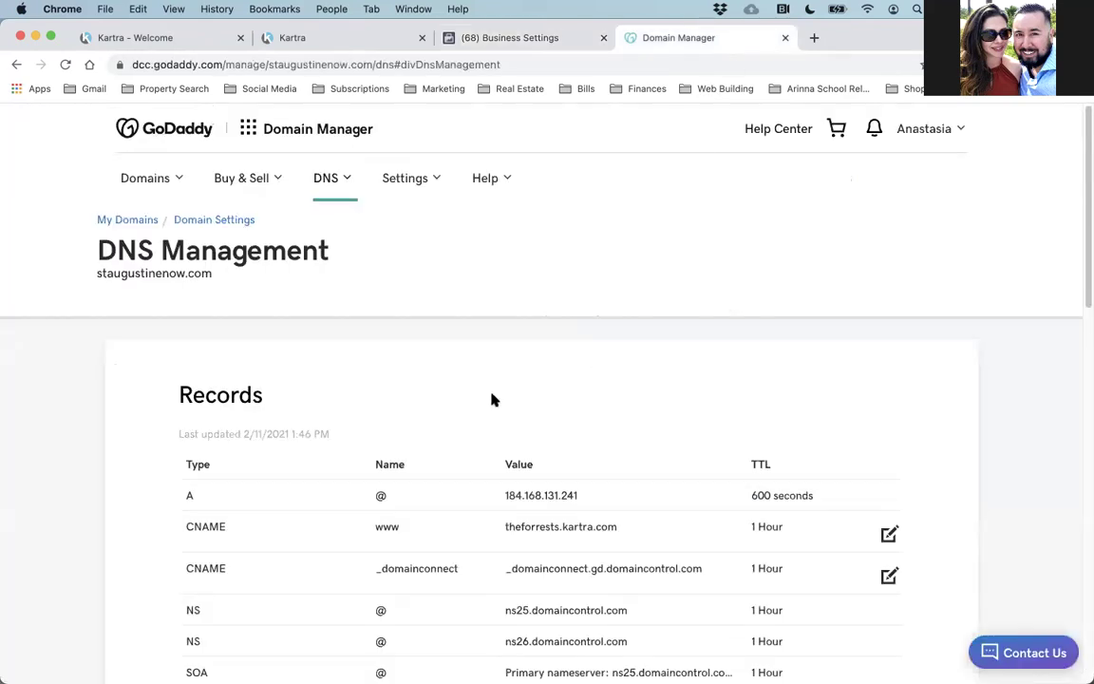
scroll(496, 351, "down", 9)
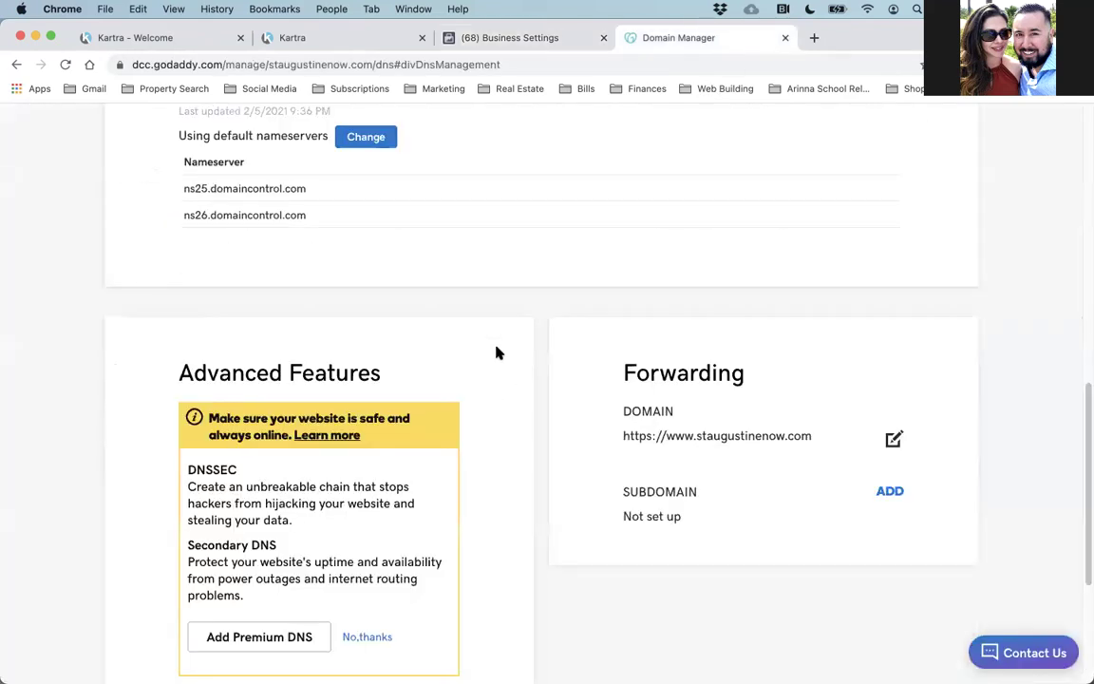
scroll(495, 351, "up", 5)
scroll(495, 351, "down", 4)
scroll(496, 351, "down", 2)
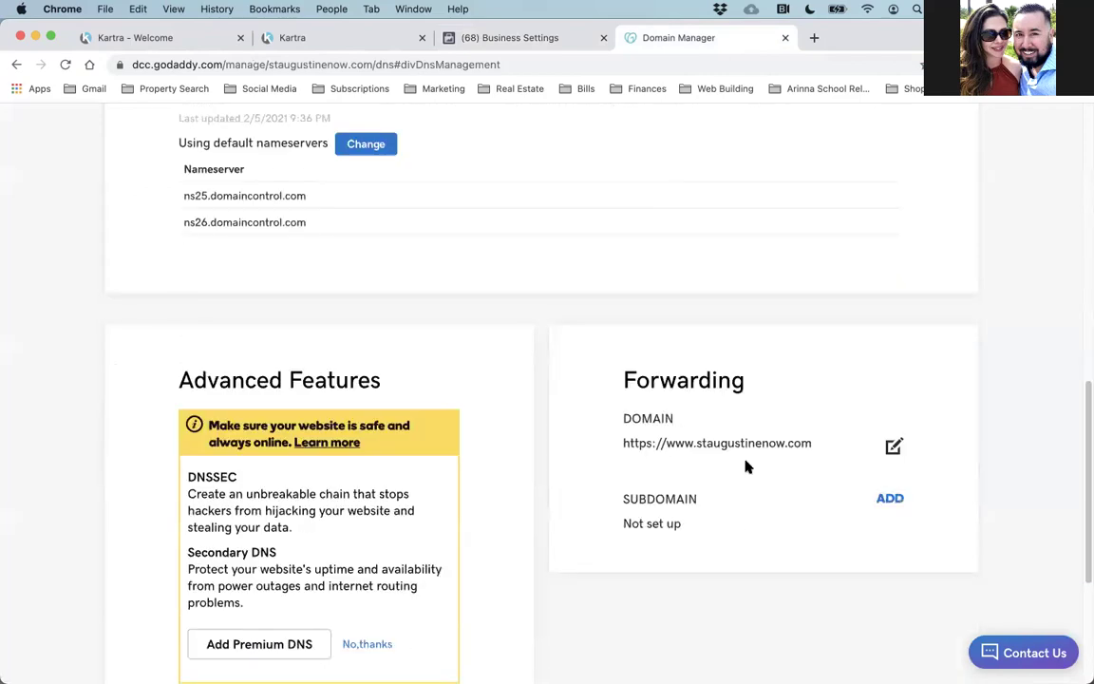
scroll(746, 402, "up", 1)
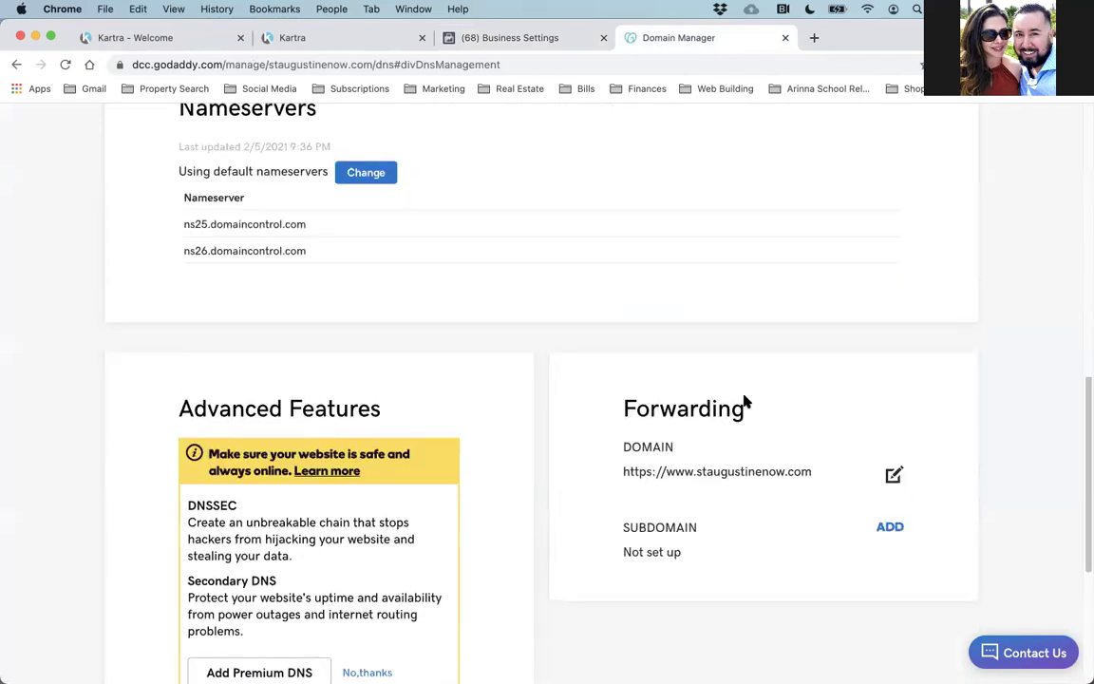
scroll(747, 402, "up", 4)
left_click(889, 220)
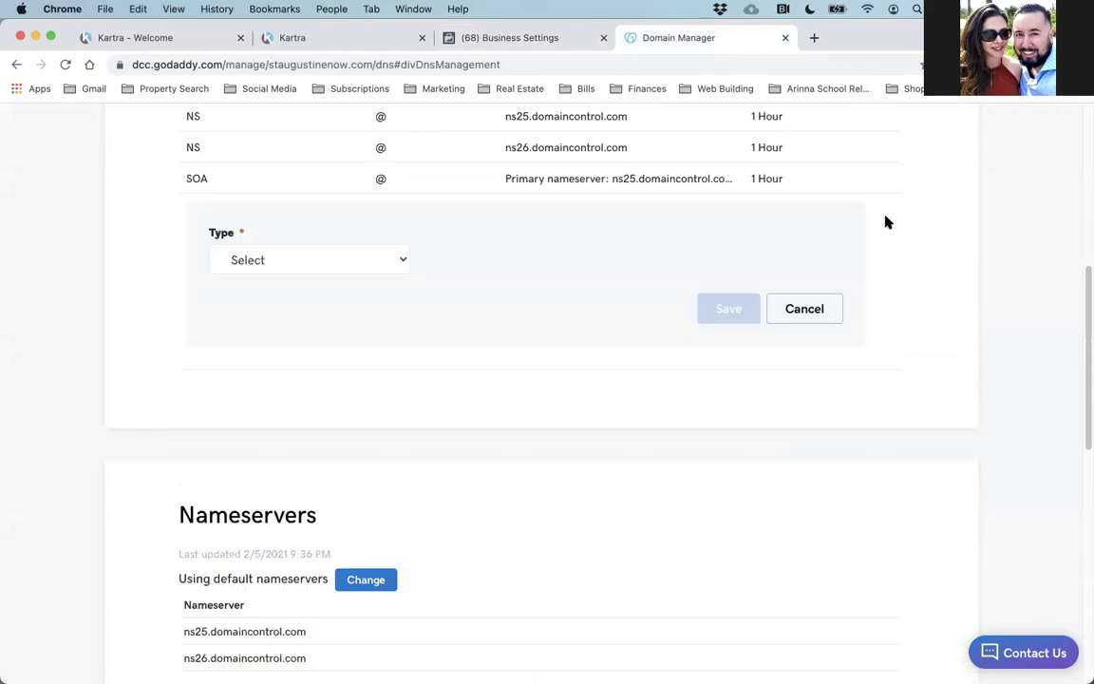
left_click(330, 258)
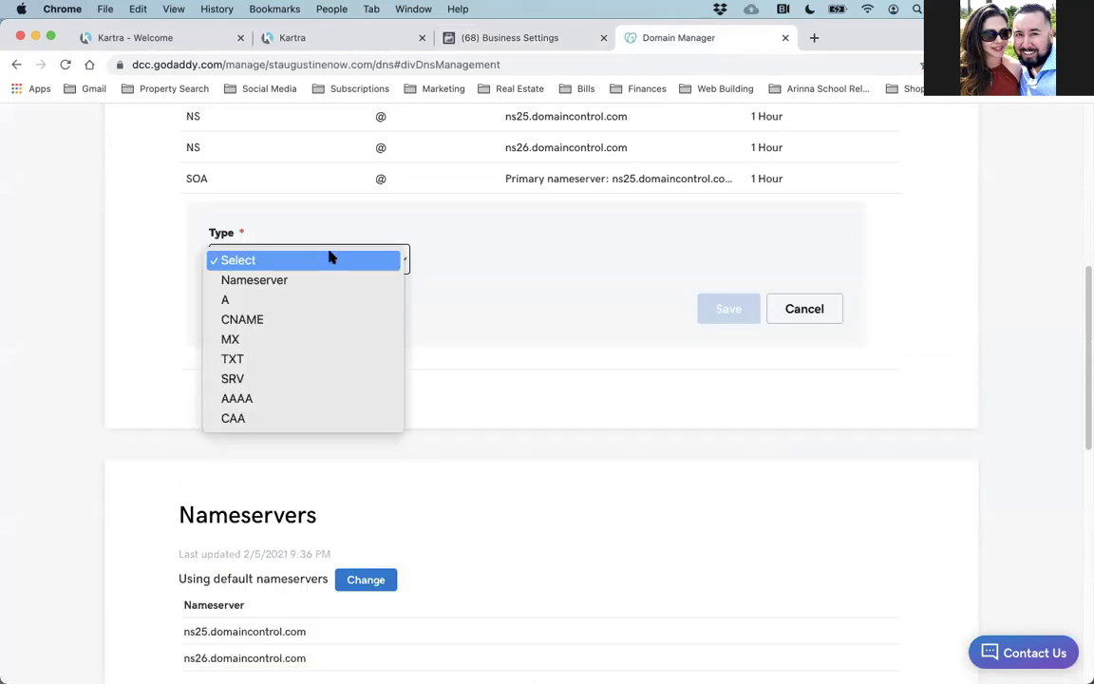
left_click(259, 359)
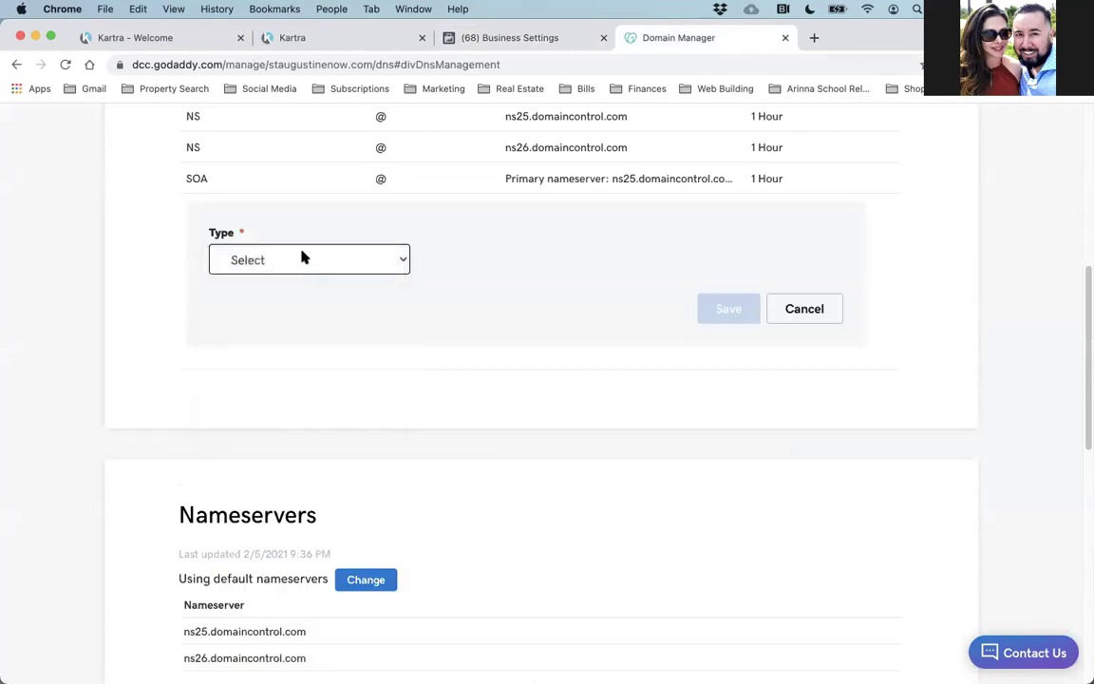
Set the TXT record's host to @, paste the Facebook domain verification code as the TXT value, and save the record.
left_click(481, 261)
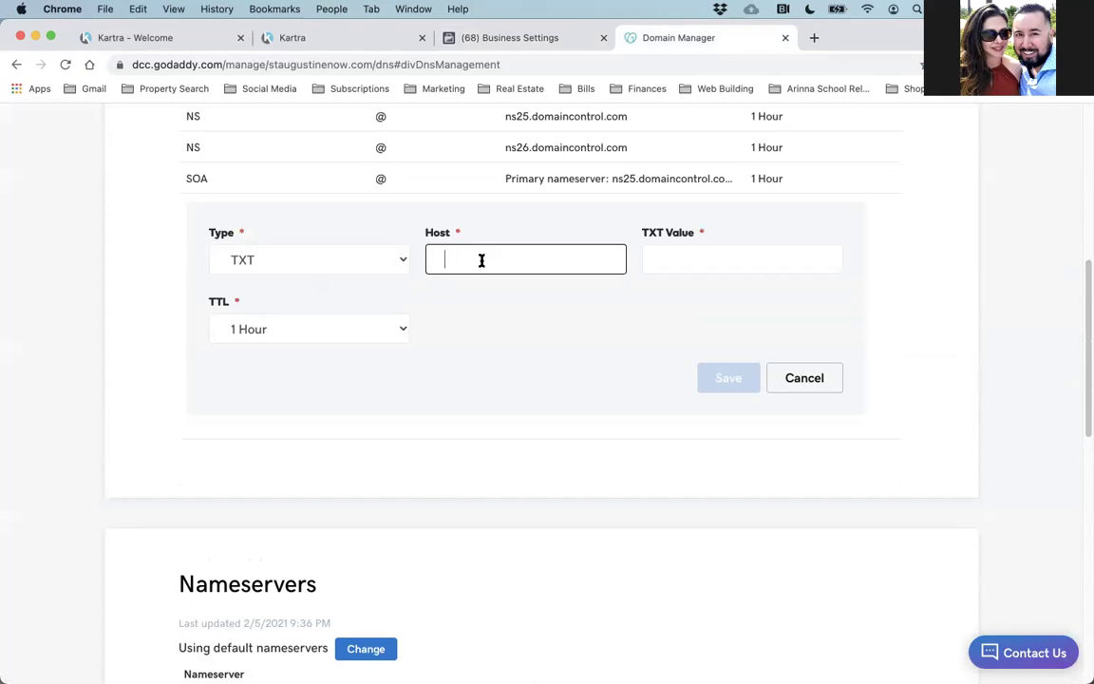
type("@t")
key("BackSpace")
key("super+v")
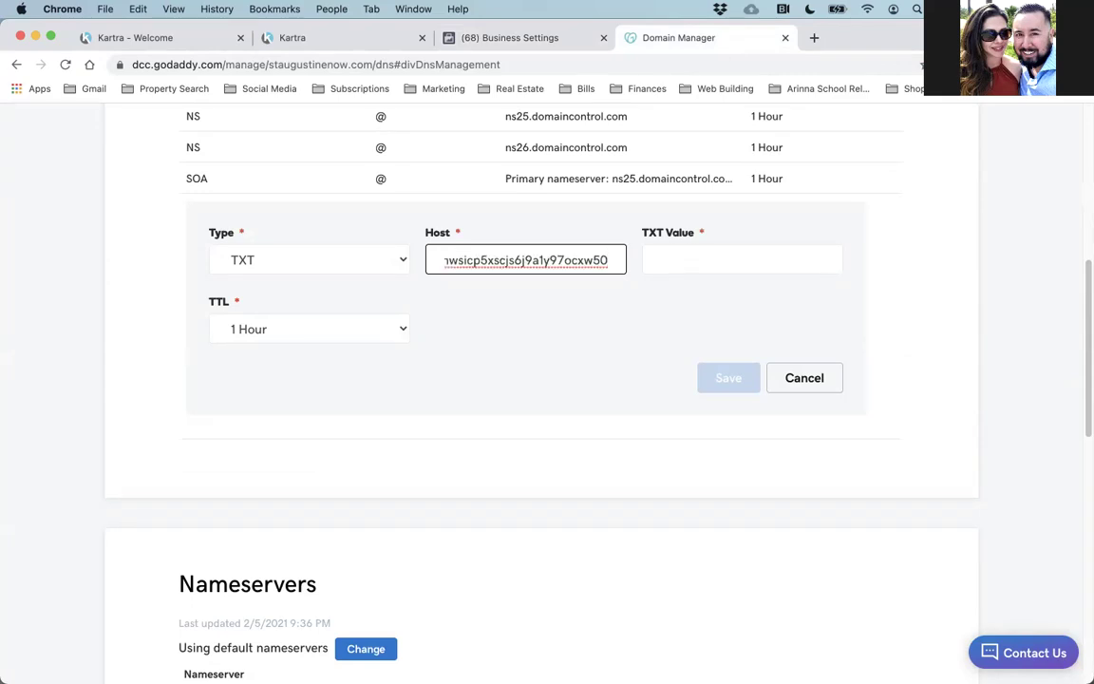
key("super+a")
key("BackSpace")
type("@")
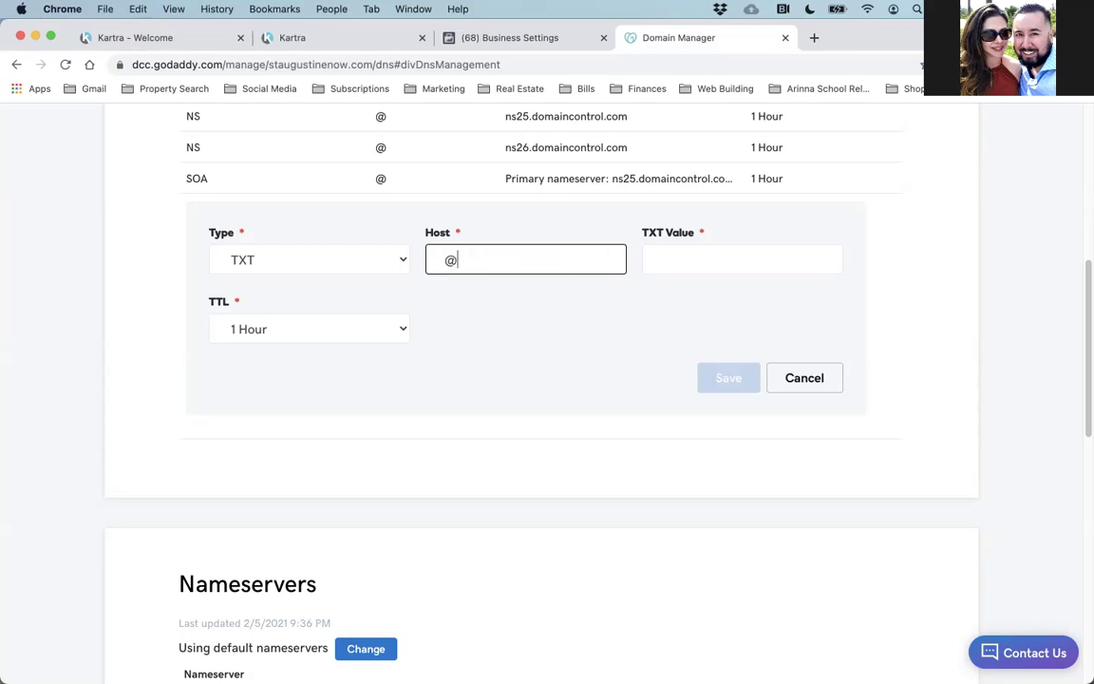
left_click(688, 262)
key("super+v")
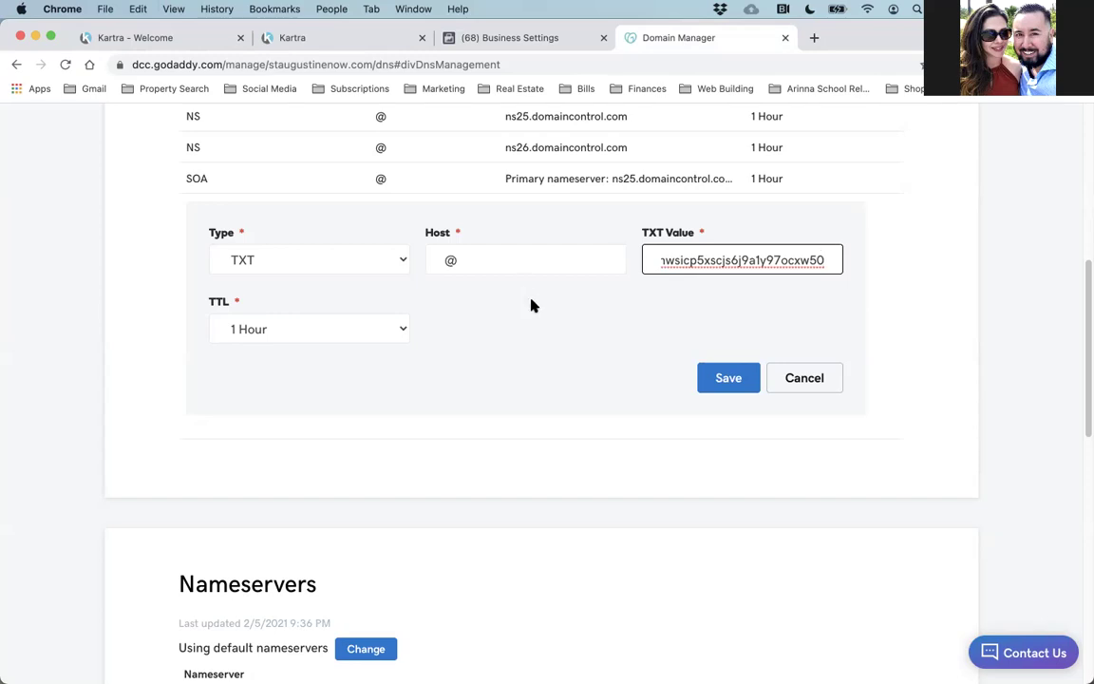
left_click(723, 378)
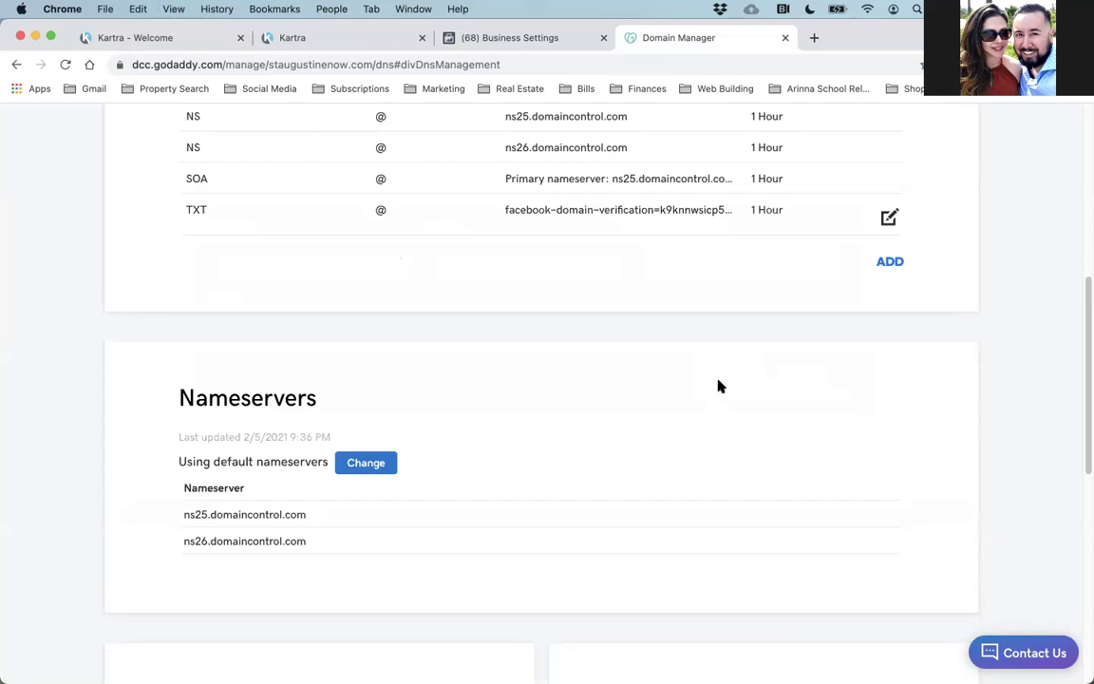
Reload the GoDaddy DNS records, switch to Kartra, and refresh the custom domains page to check the domain's status.
scroll(713, 382, "up", 5)
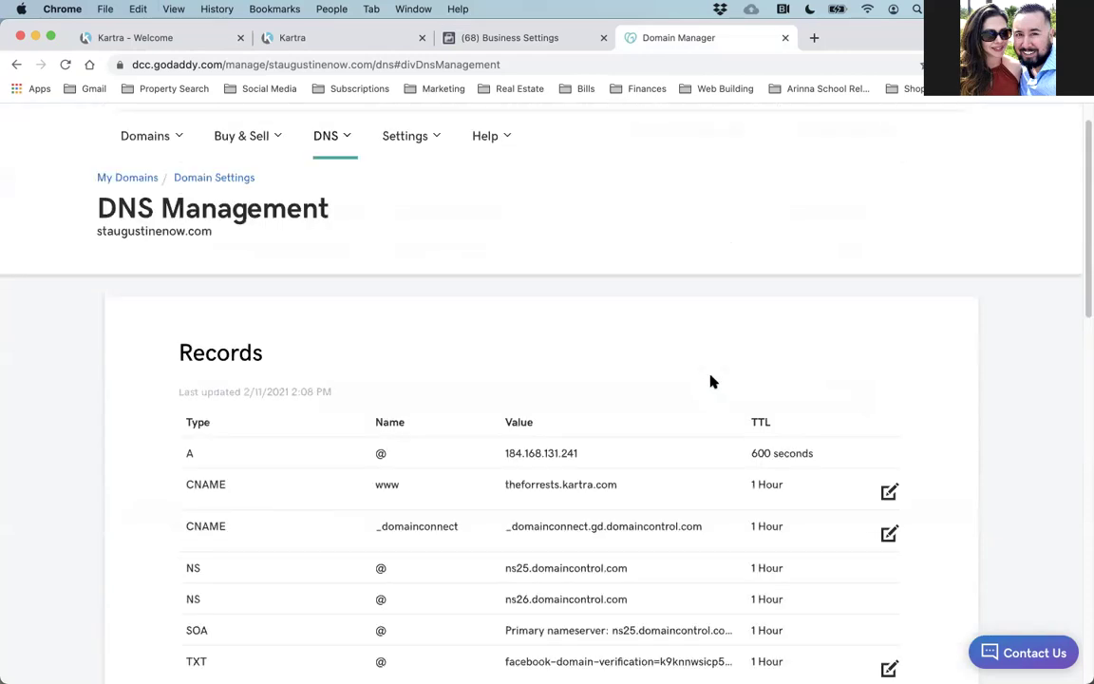
left_click(64, 65)
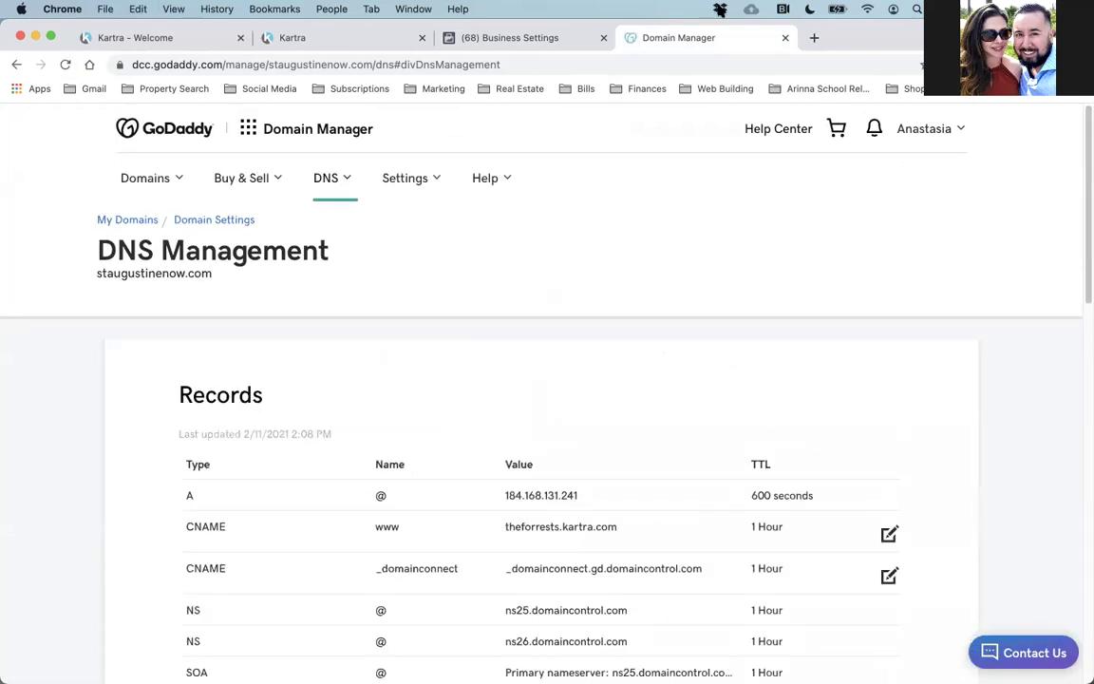
left_click(349, 77)
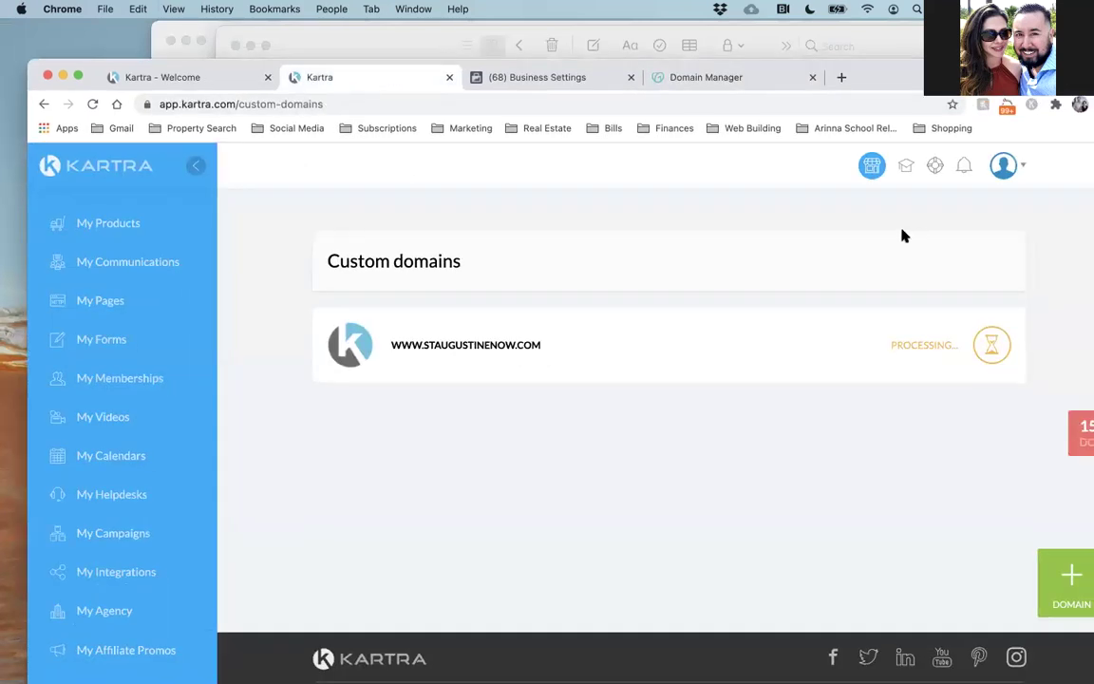
left_click(71, 91)
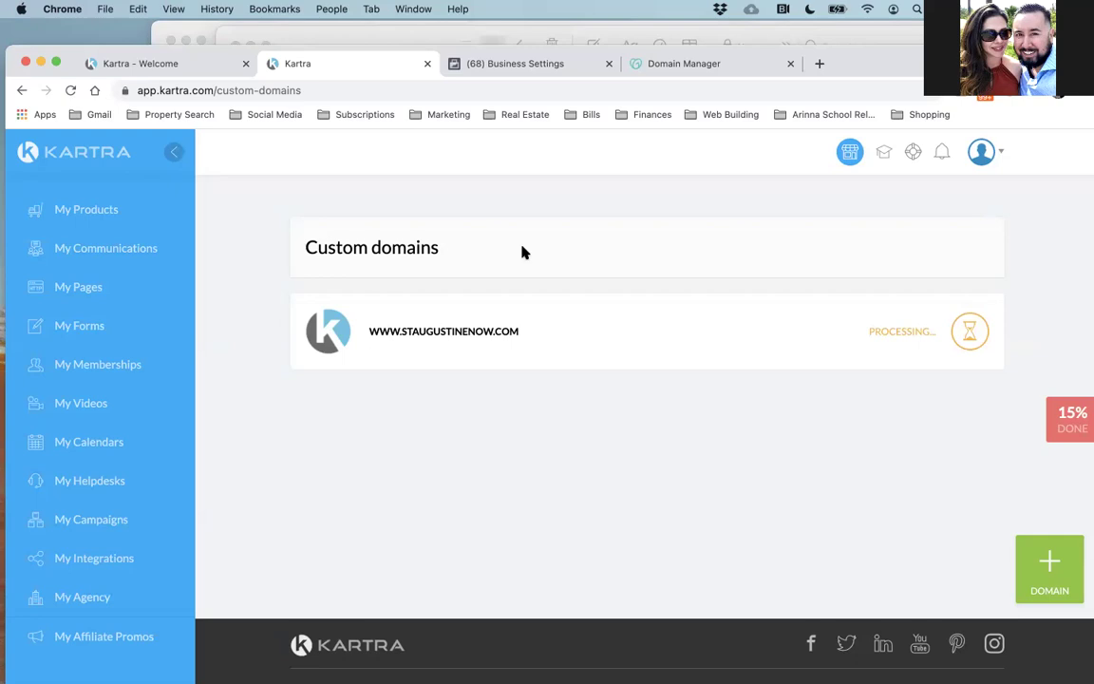
Return to Facebook Business Settings, verify staugustinenow.com through DNS verification, and dismiss the confirmation.
left_click(515, 65)
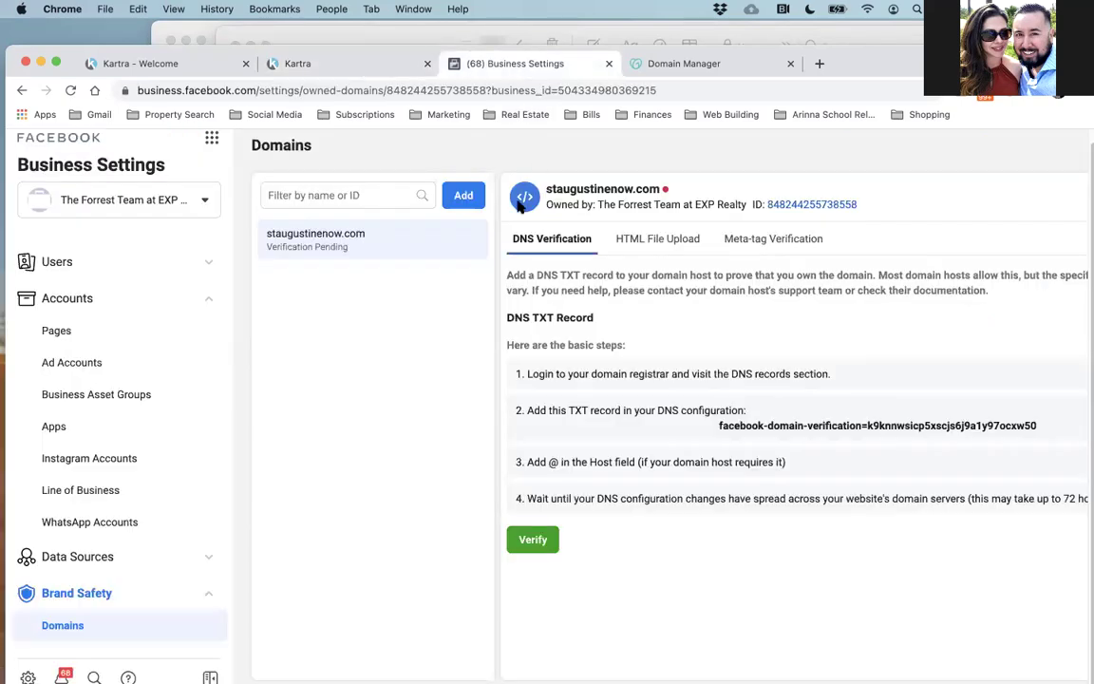
left_click(536, 538)
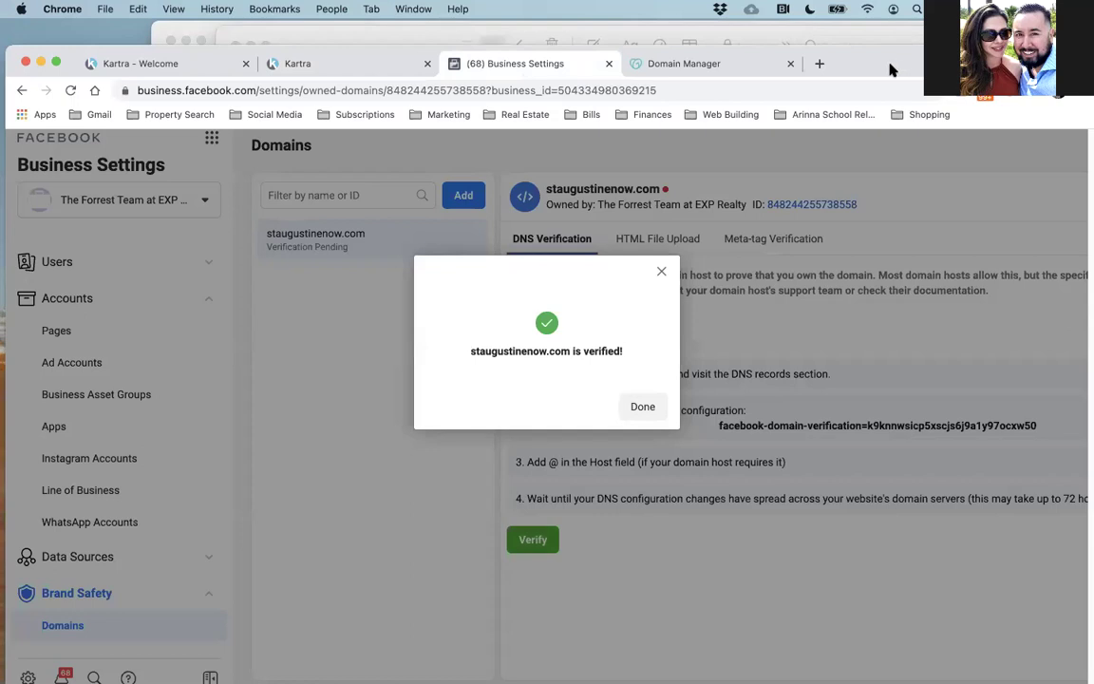
left_click(647, 406)
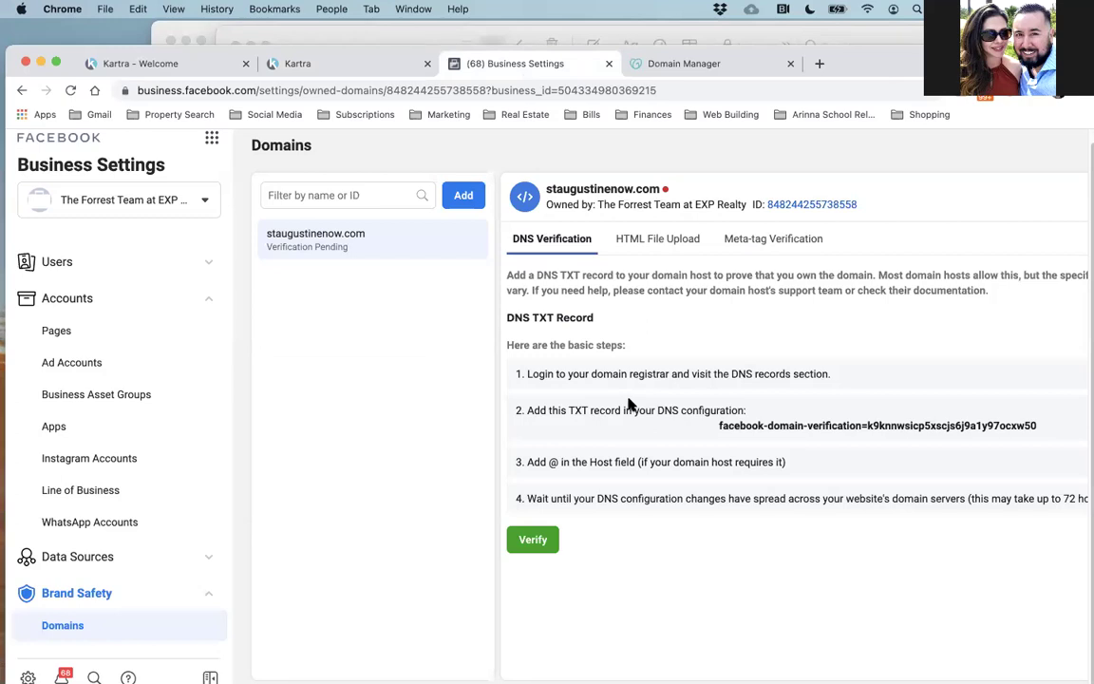
left_click(304, 70)
left_click(71, 90)
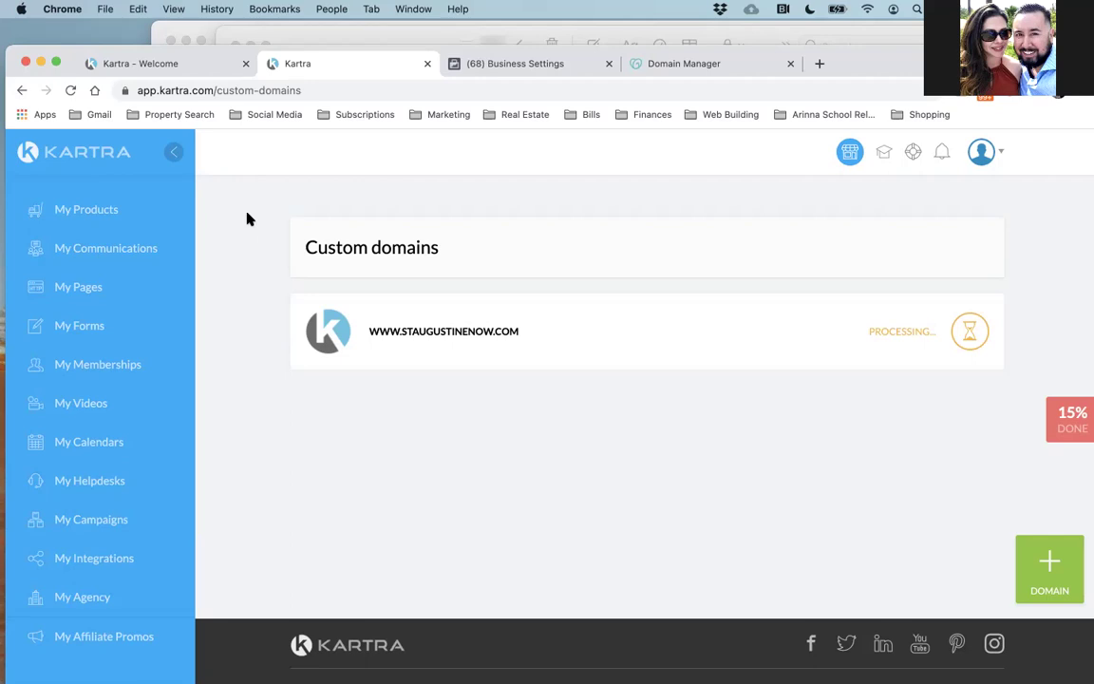
Clear the Finder and Notes windows from behind the browser and return to Kartra's custom domains page.
left_click(181, 35)
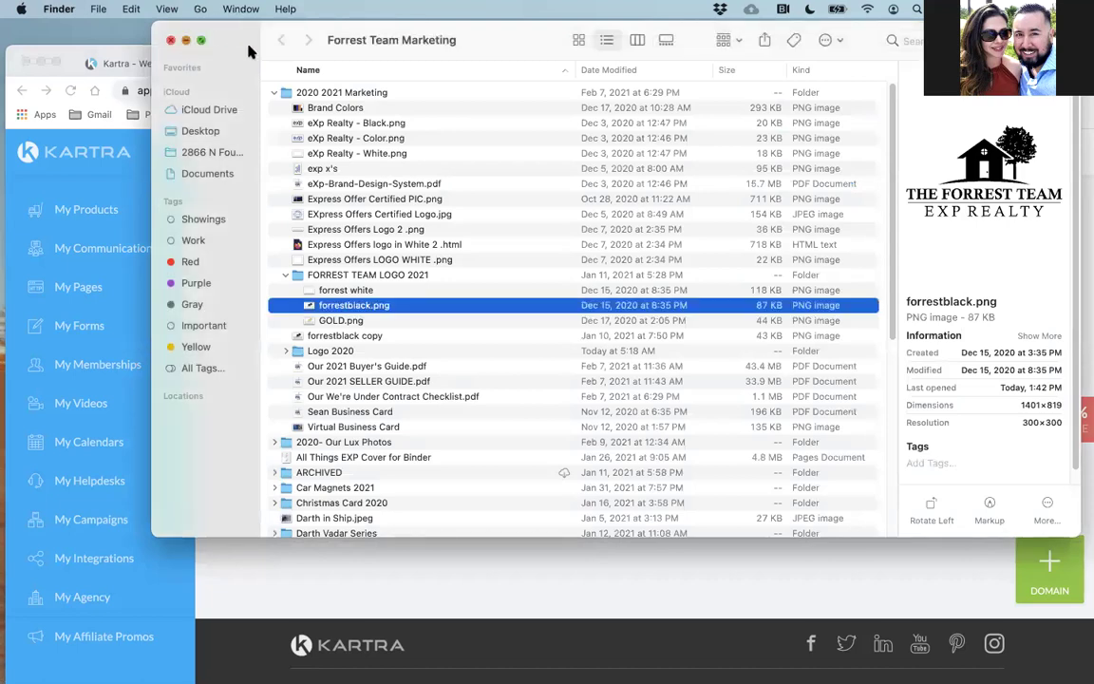
key("super+m")
key("super+Tab")
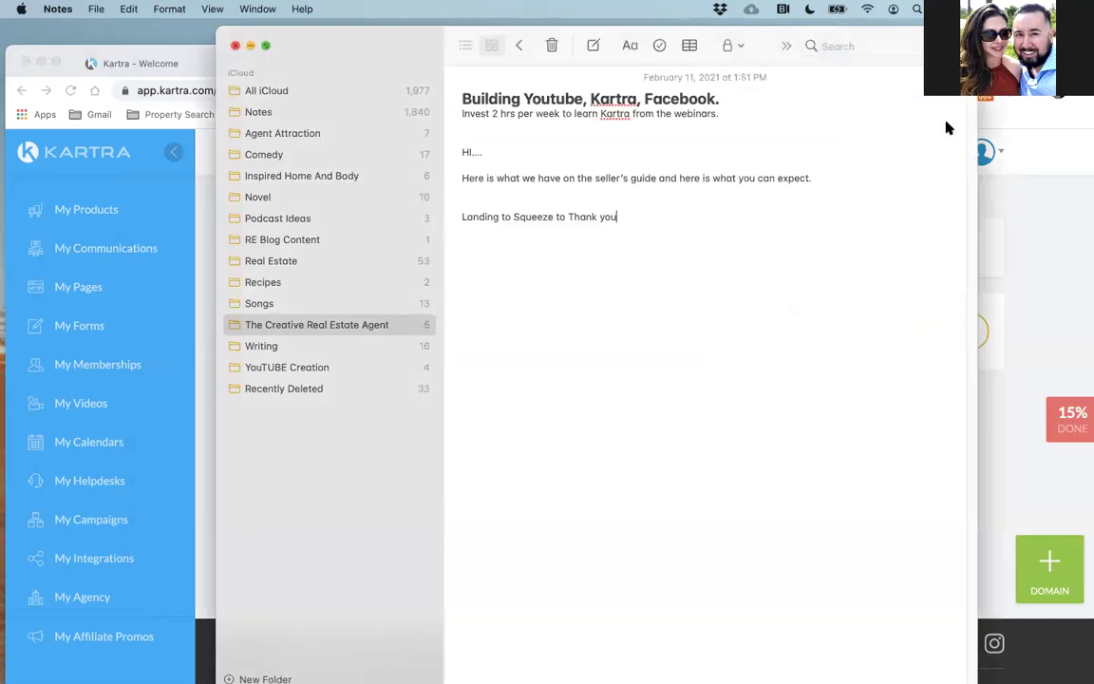
key("super+Tab")
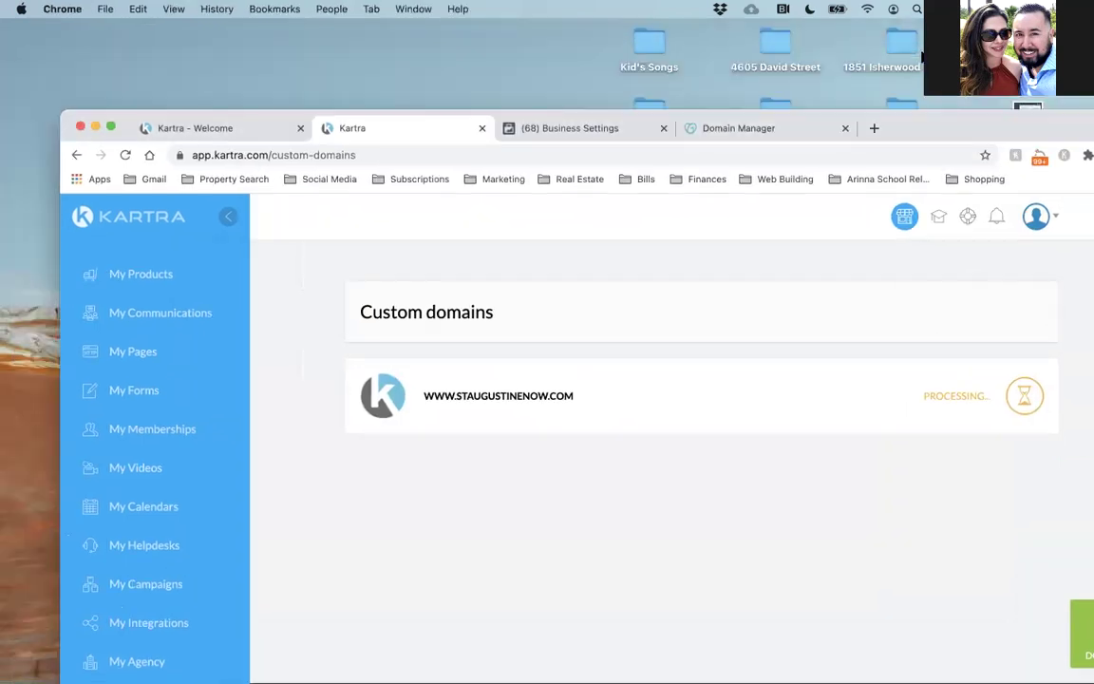